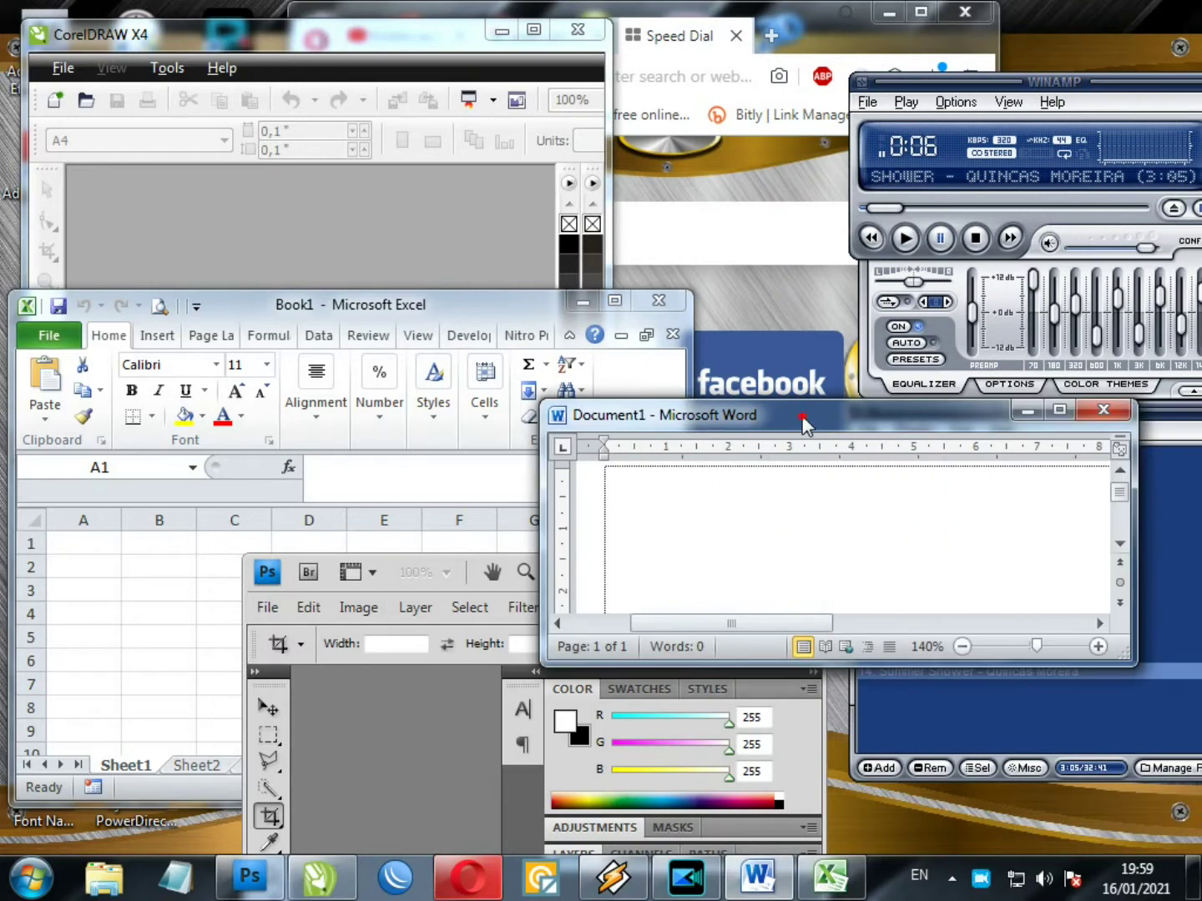
Hide all windows to show the desktop, and bring back the CorelDRAW, Photoshop, Opera, Word, Excel and Winamp windows
left_click_drag(785, 439, 783, 377)
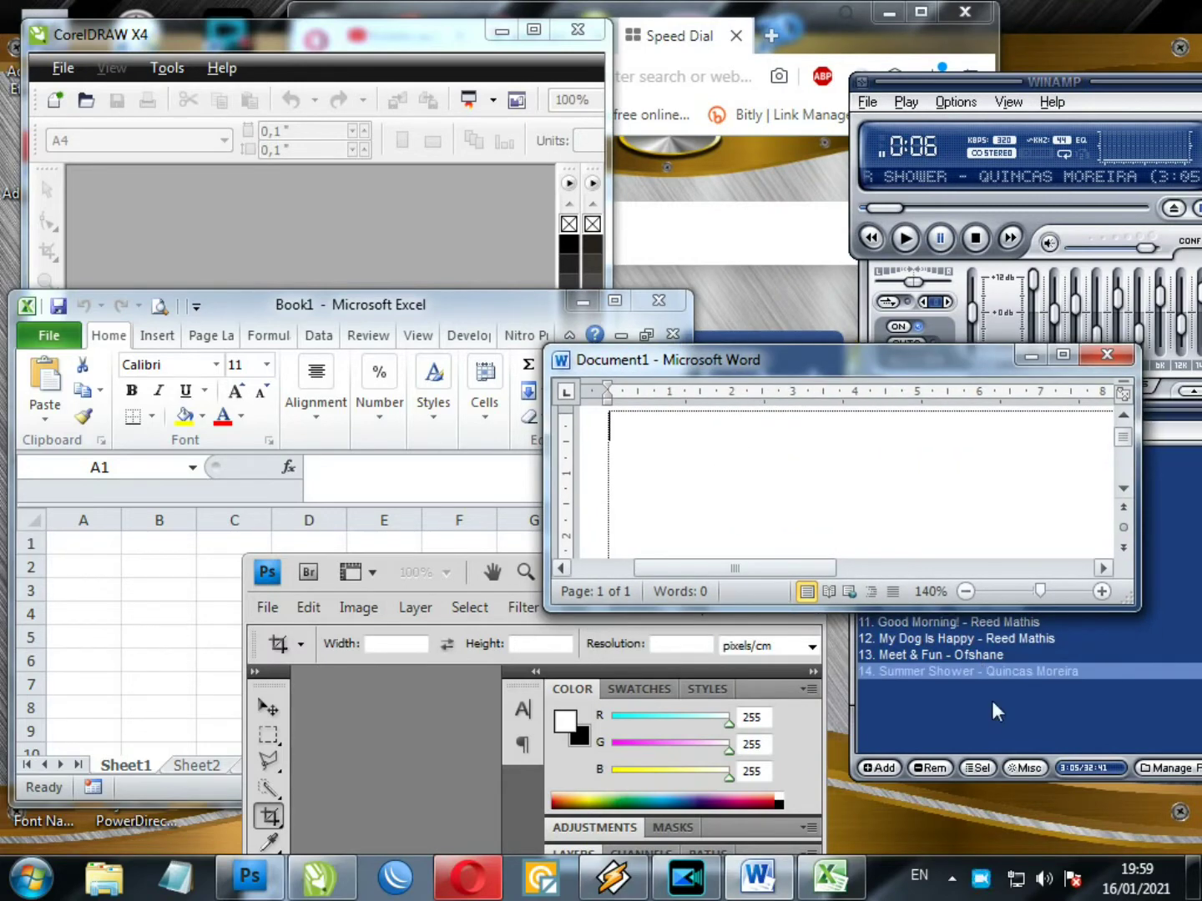
key("super+d")
left_click(313, 882)
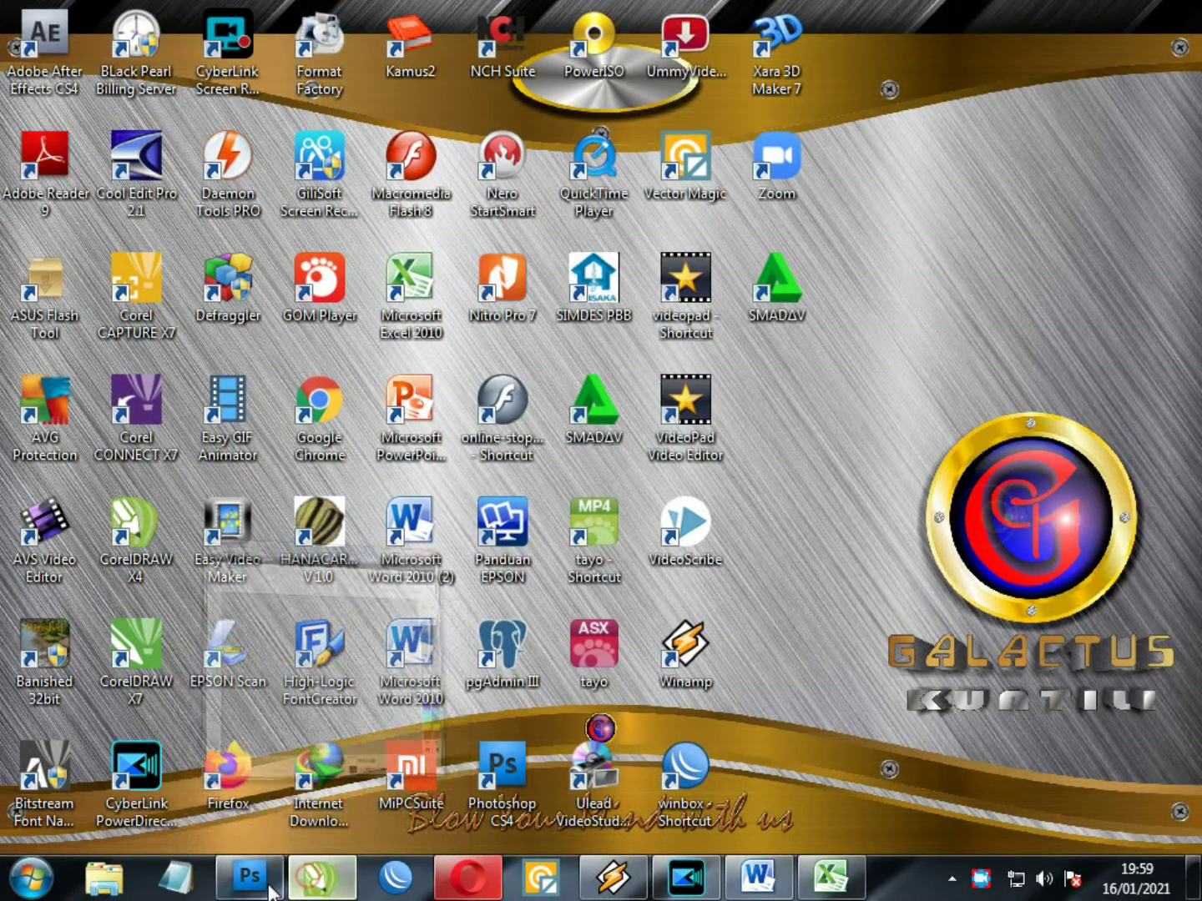
left_click(274, 890)
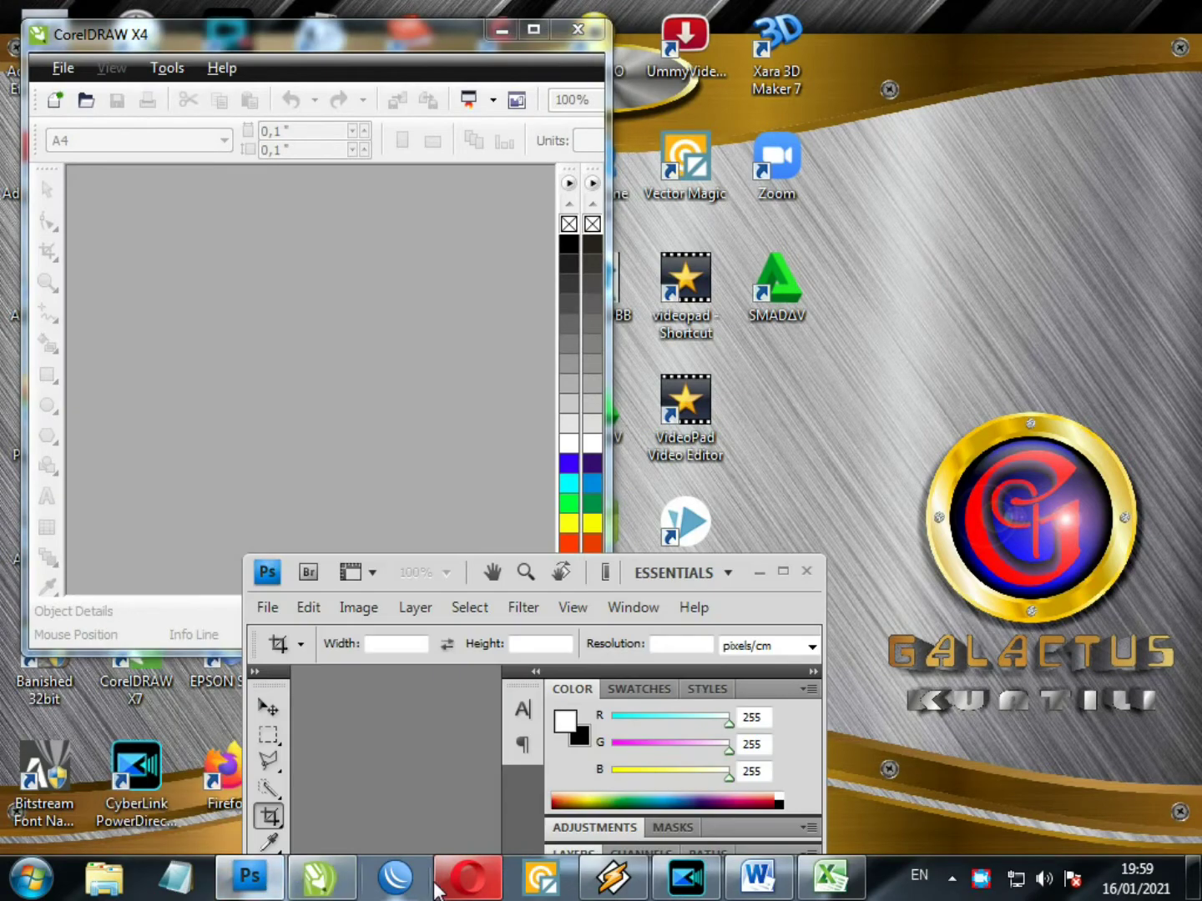
left_click(467, 878)
left_click(225, 272)
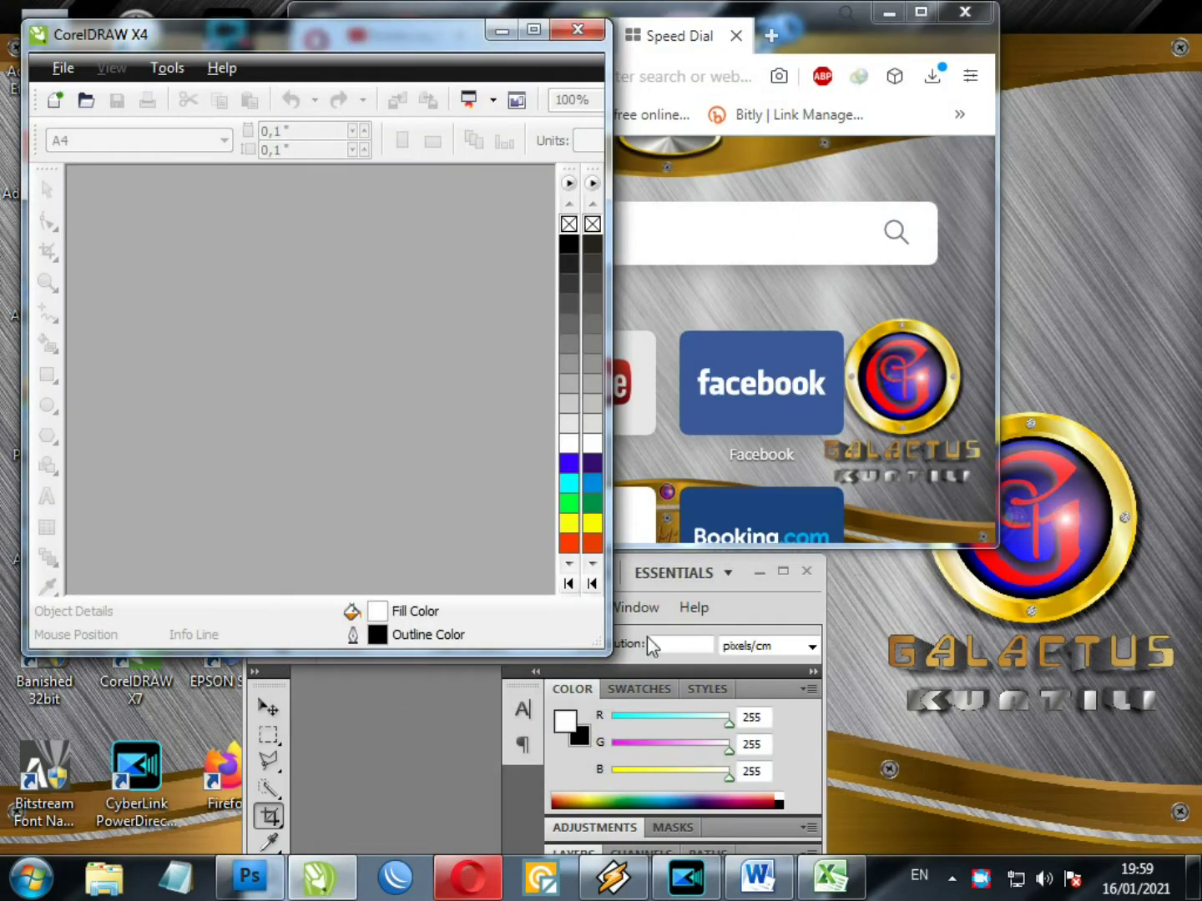
left_click(757, 878)
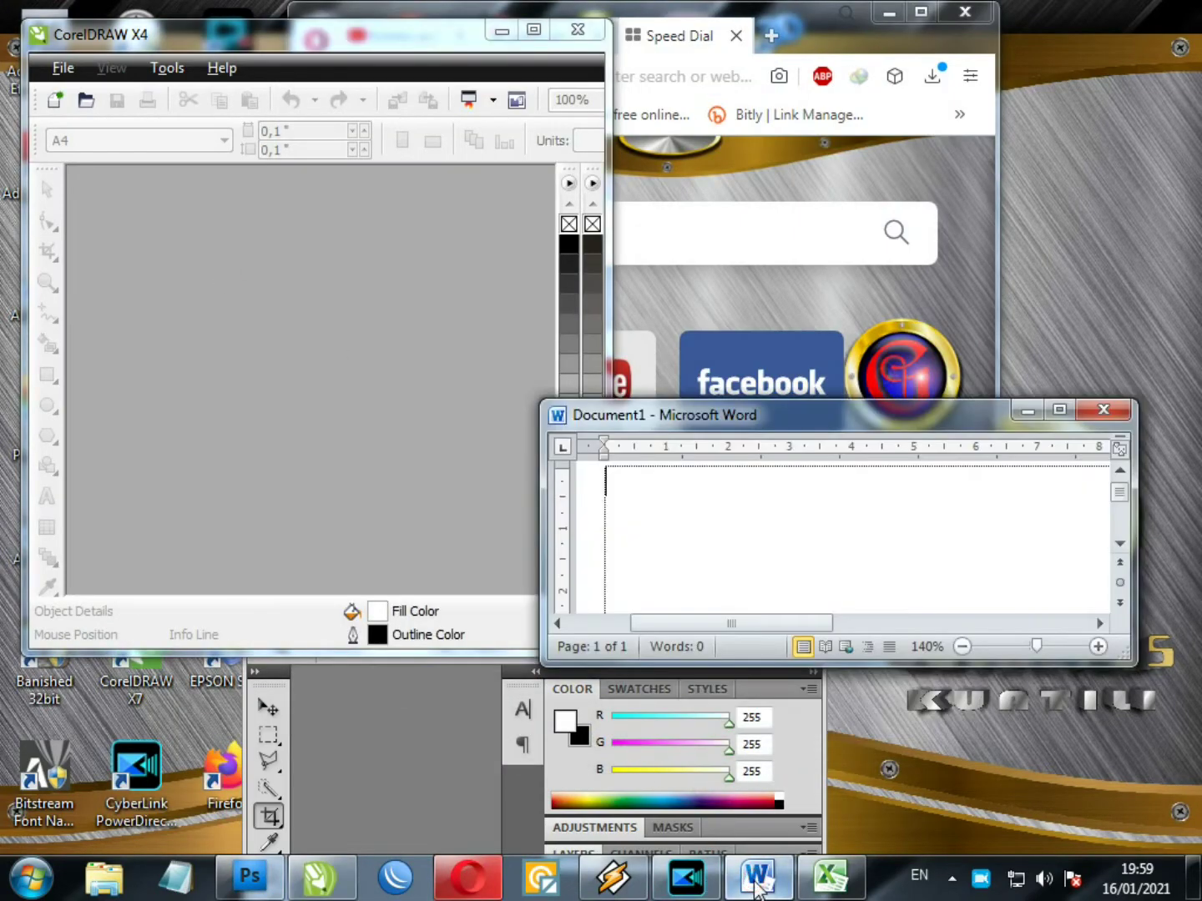
left_click(830, 876)
left_click(615, 876)
Rearrange the overlapping windows by moving Excel, Winamp and Word, bringing Photoshop and Word to the front
left_click_drag(650, 271, 322, 301)
left_click(416, 840)
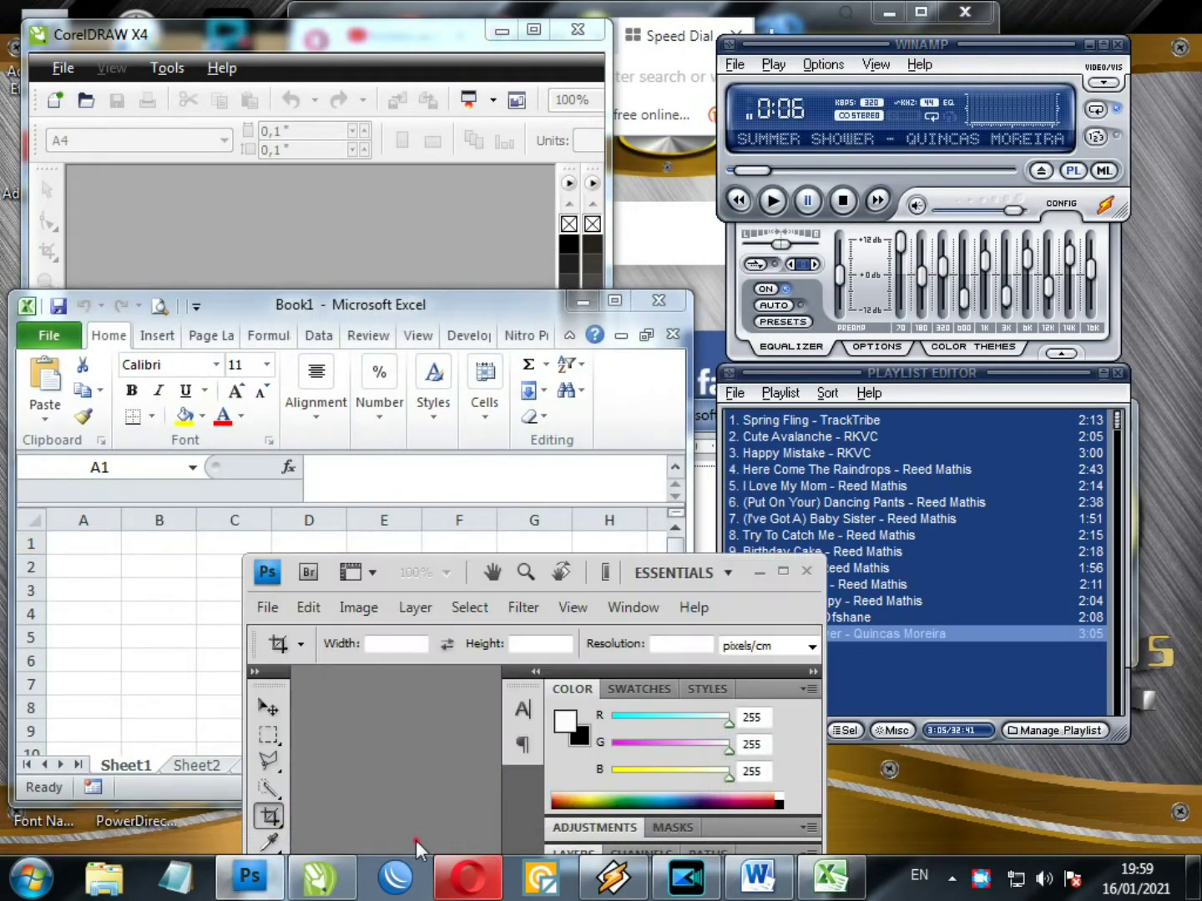
left_click_drag(864, 49, 997, 92)
left_click(803, 417)
left_click_drag(802, 417, 807, 363)
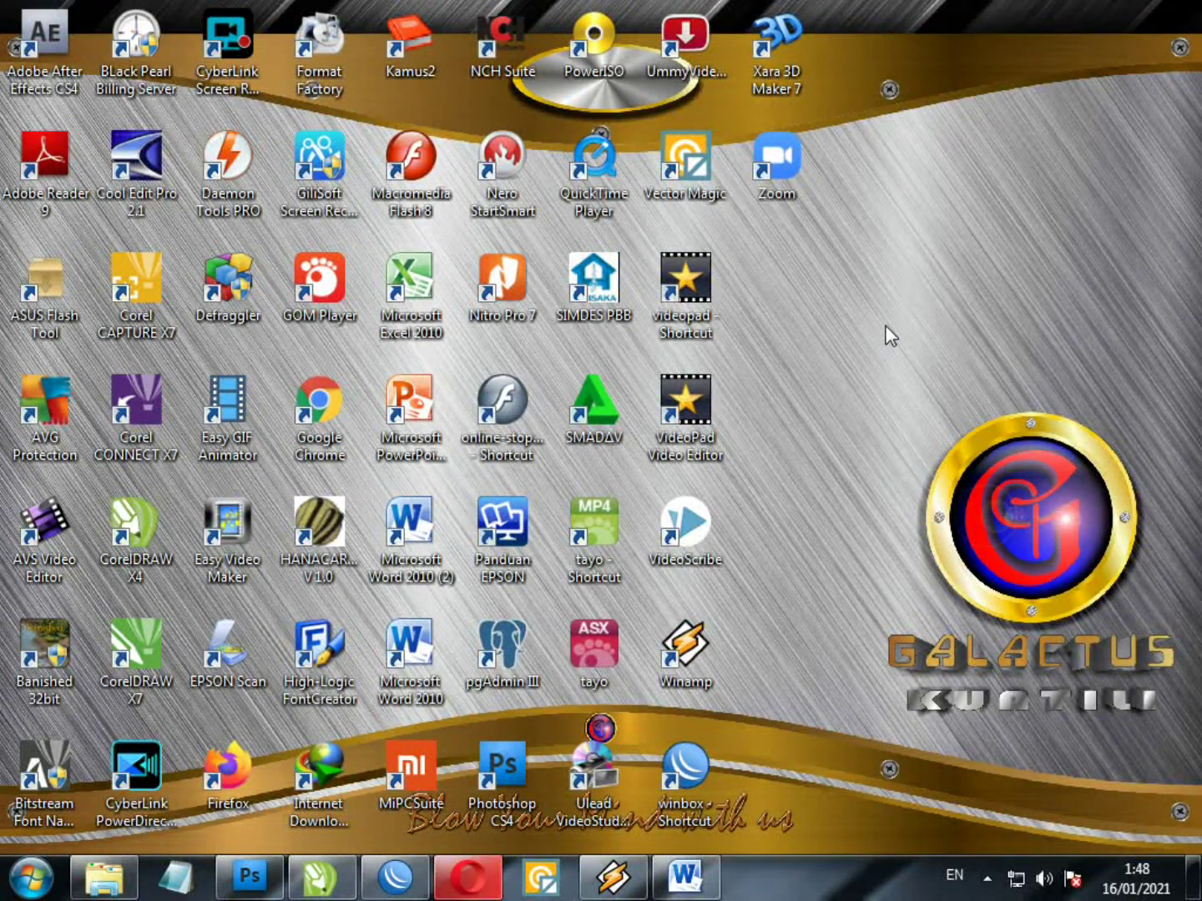
left_click(830, 319)
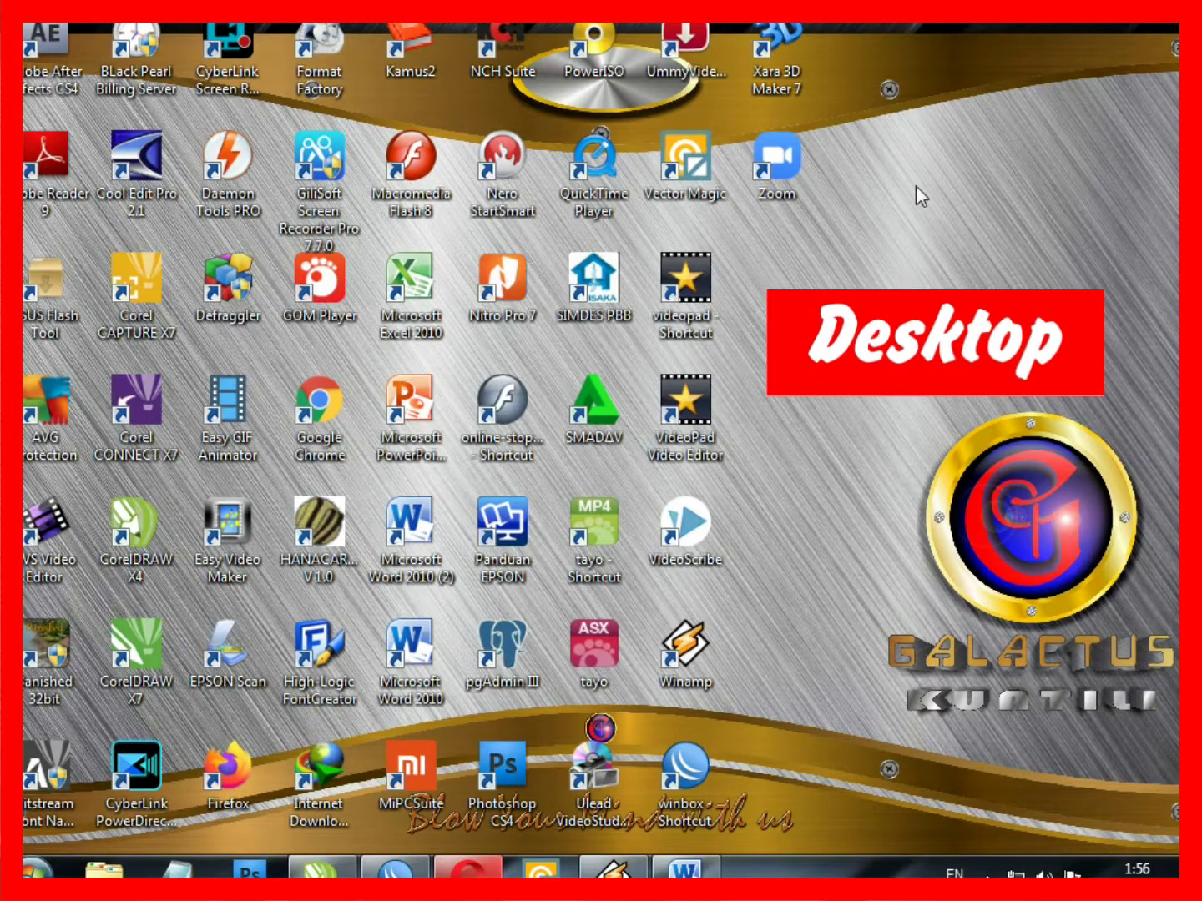
left_click_drag(879, 173, 1154, 492)
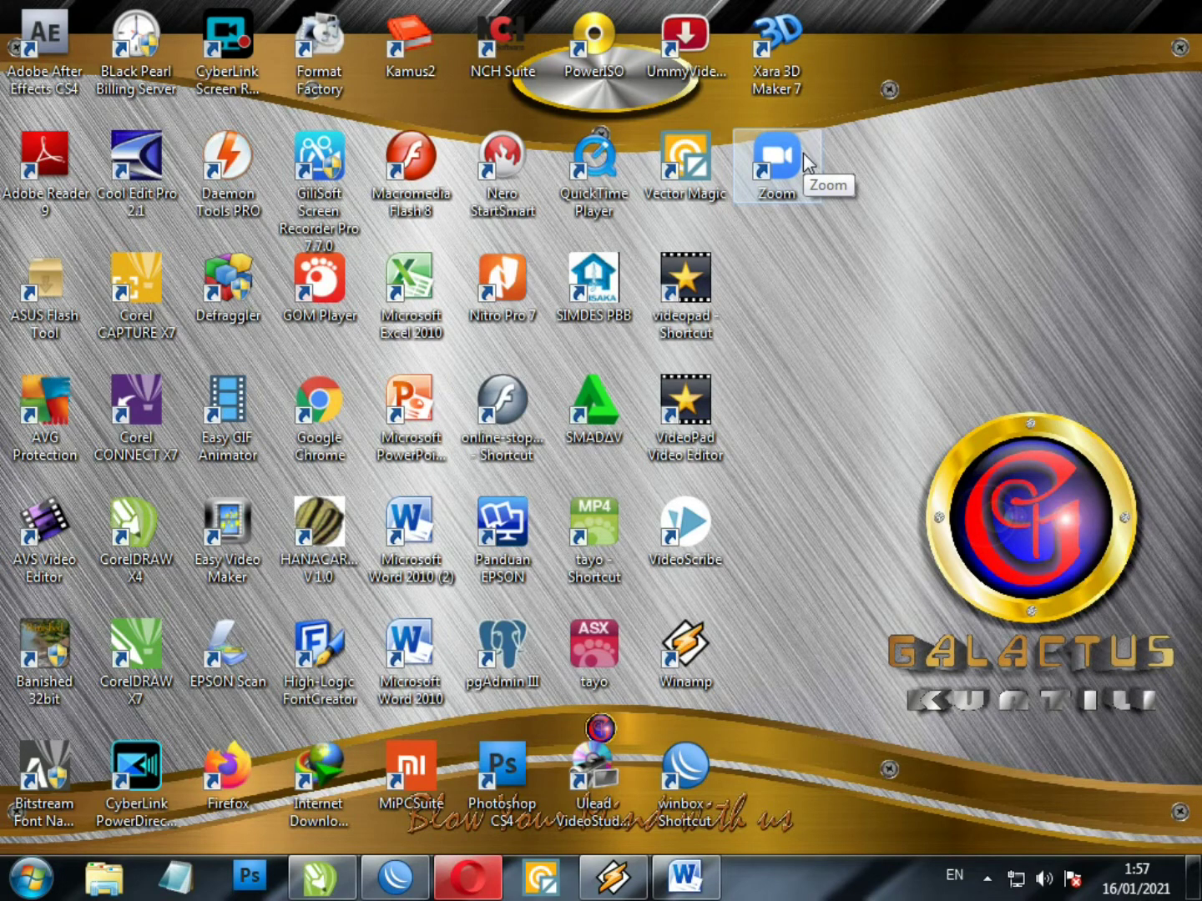
Display the taskbar's context menu to view its options, and dismiss it
right_click(809, 890)
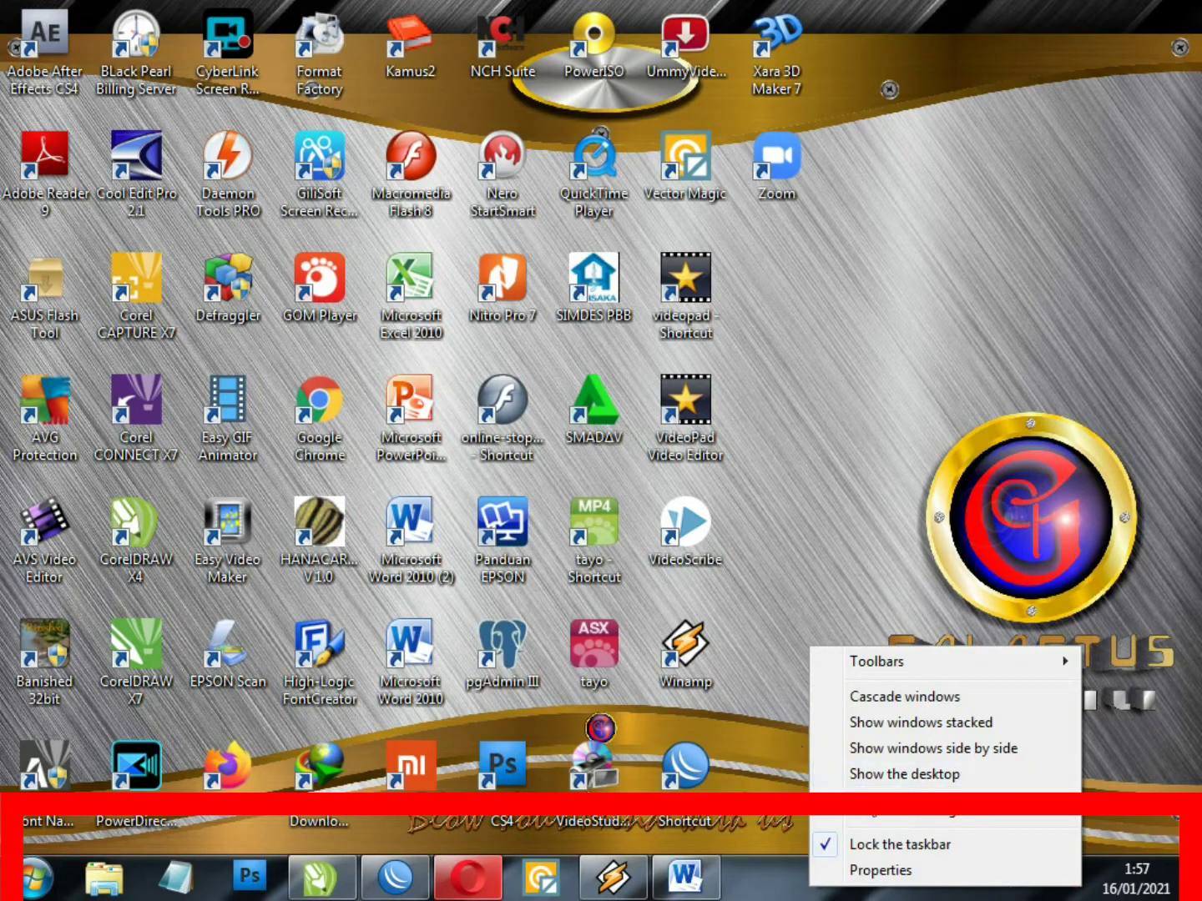
left_click(882, 422)
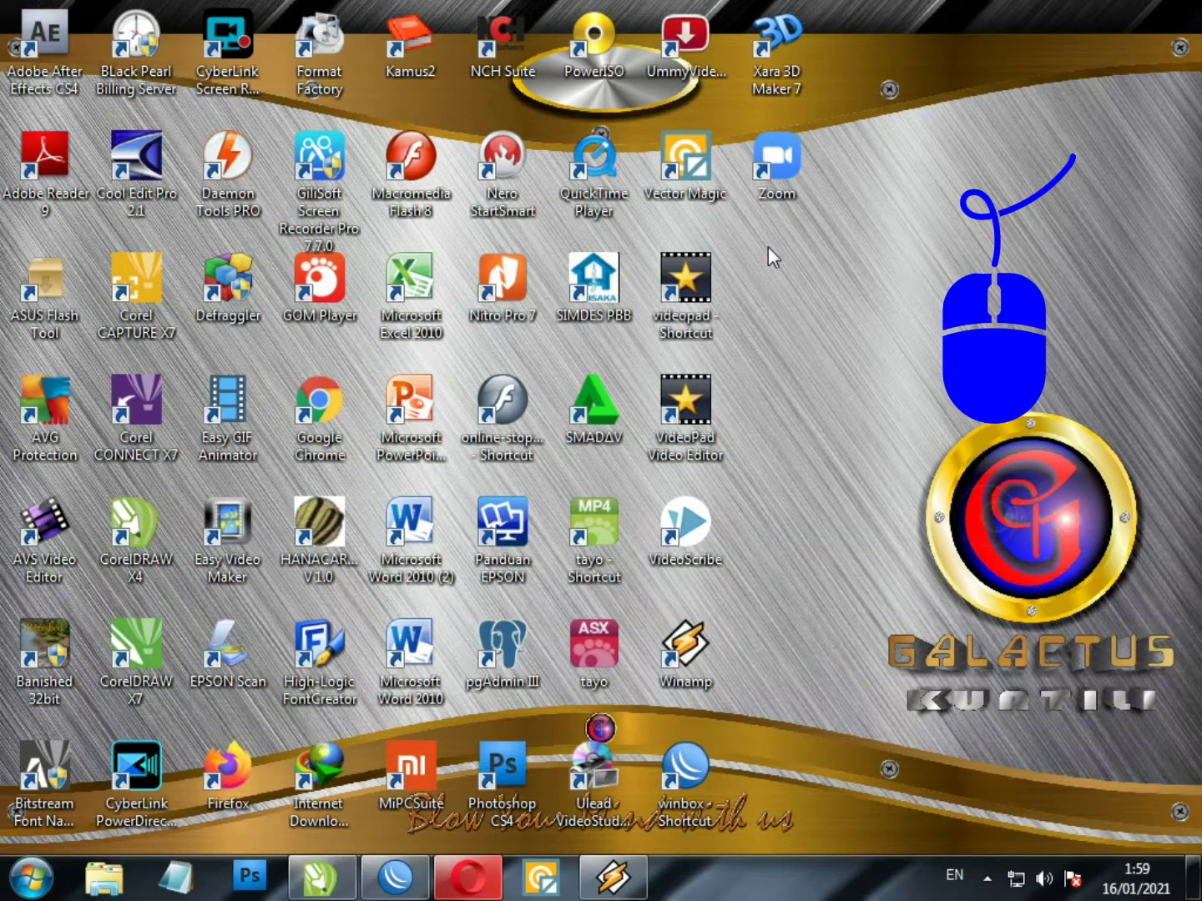
Draw selection boxes across the empty desktop area and shift the Zoom shortcut slightly
left_click_drag(762, 248, 1189, 416)
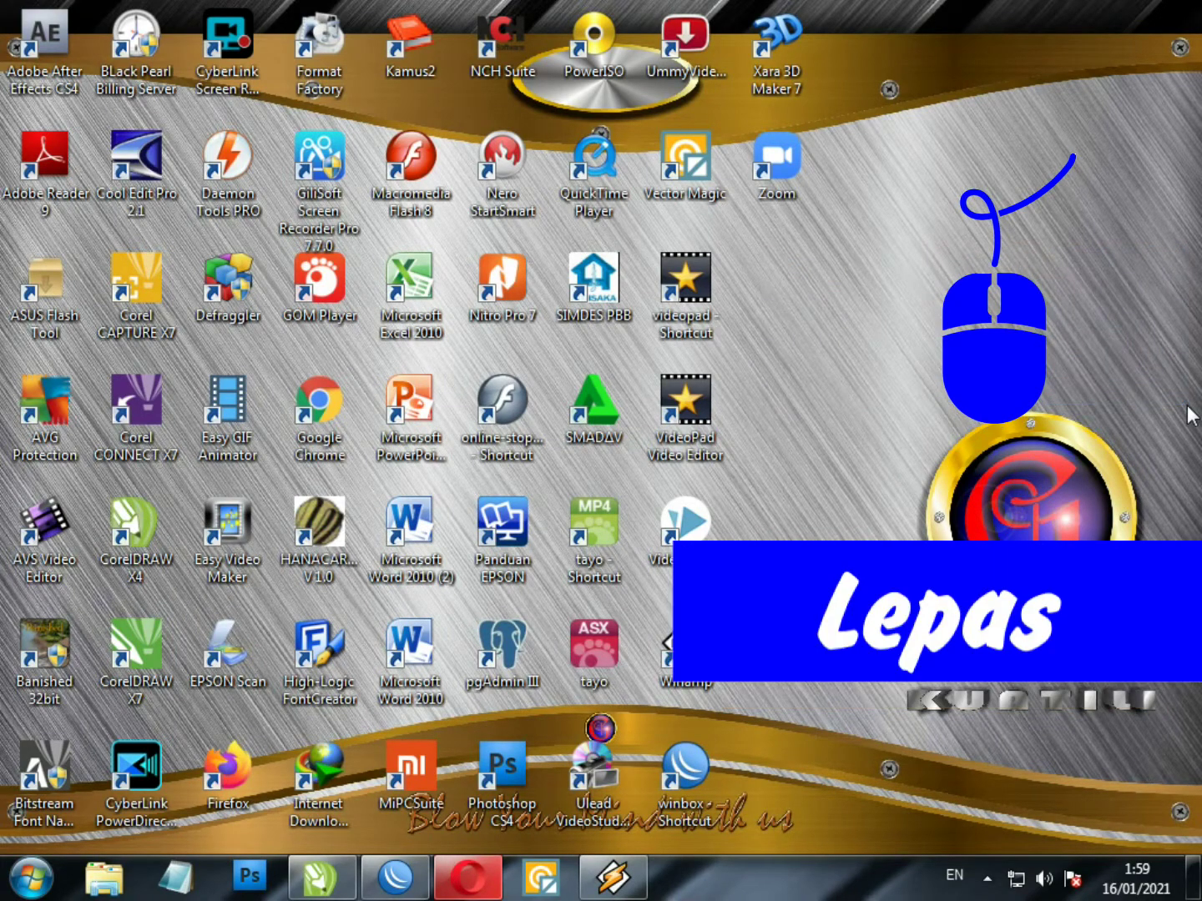
mouse_move(789, 171)
left_mouse_down()
mouse_move(837, 191)
mouse_move(1089, 191)
mouse_move(1082, 173)
mouse_move(797, 179)
left_mouse_up()
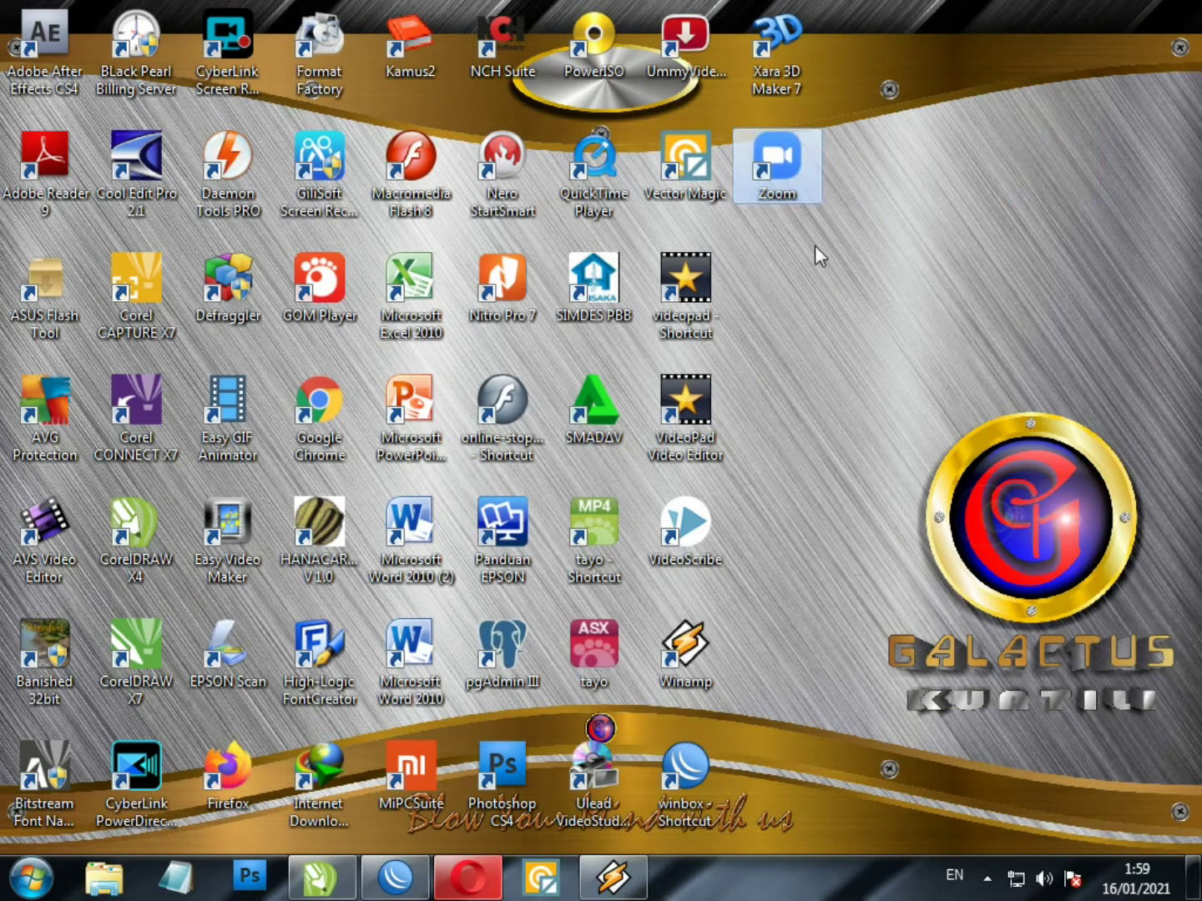
left_click_drag(781, 259, 1166, 371)
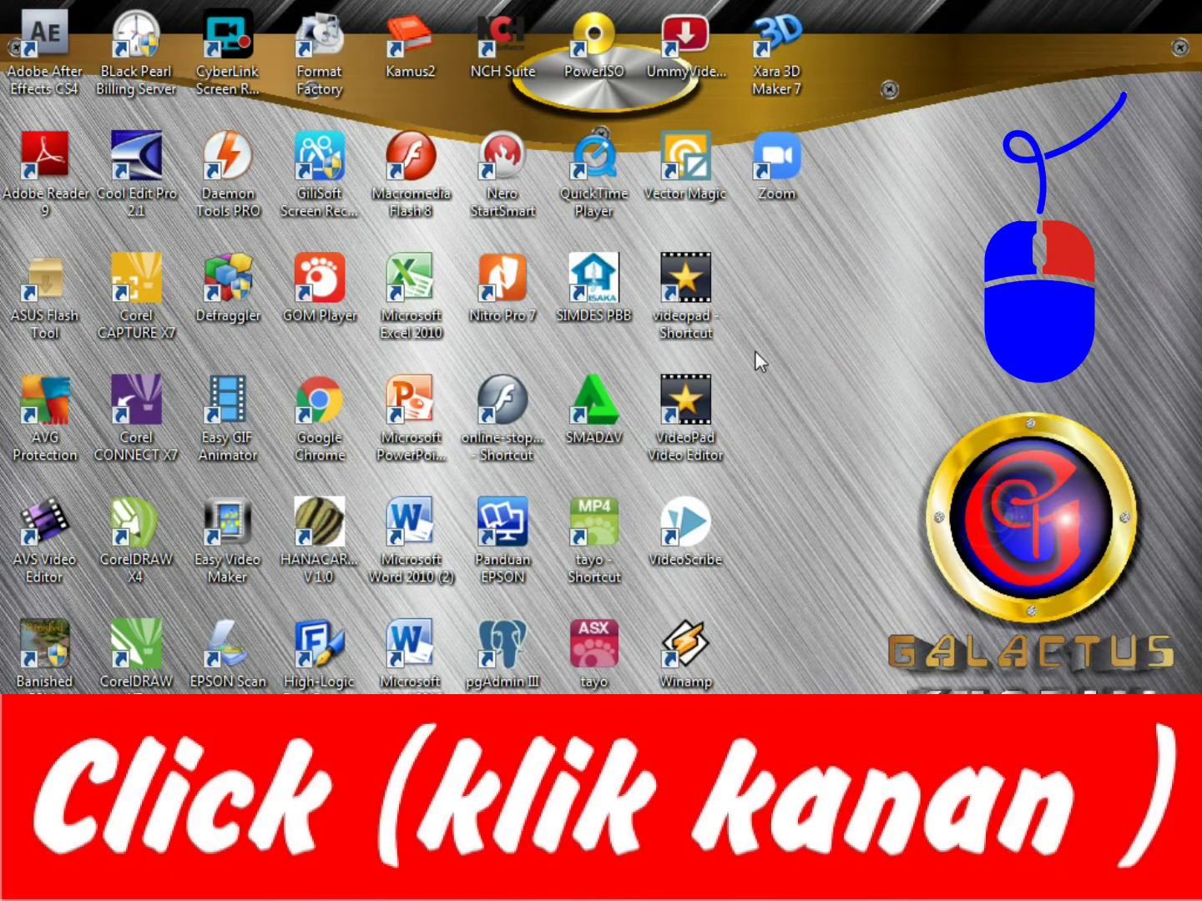
Display the desktop's context menu to view its options, and dismiss it
right_click(759, 353)
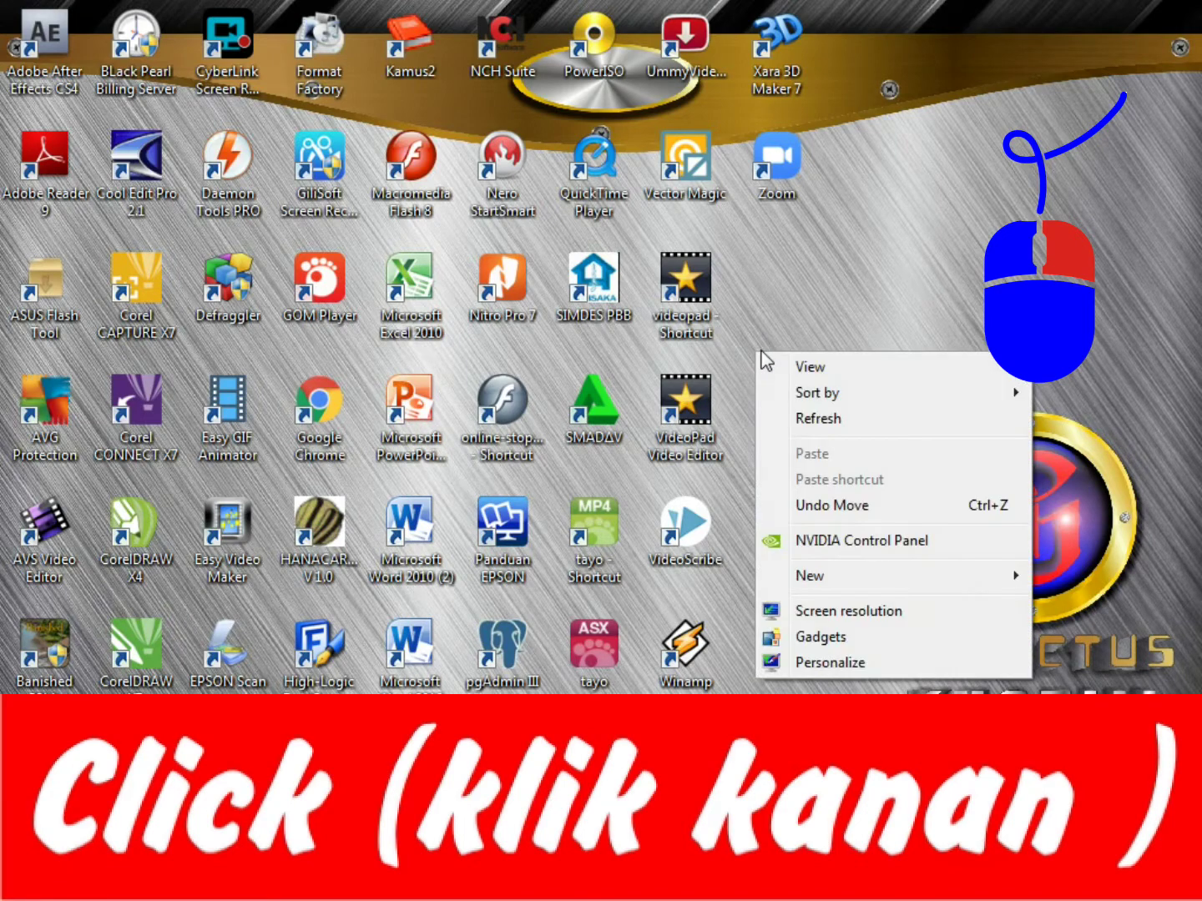
left_click(786, 296)
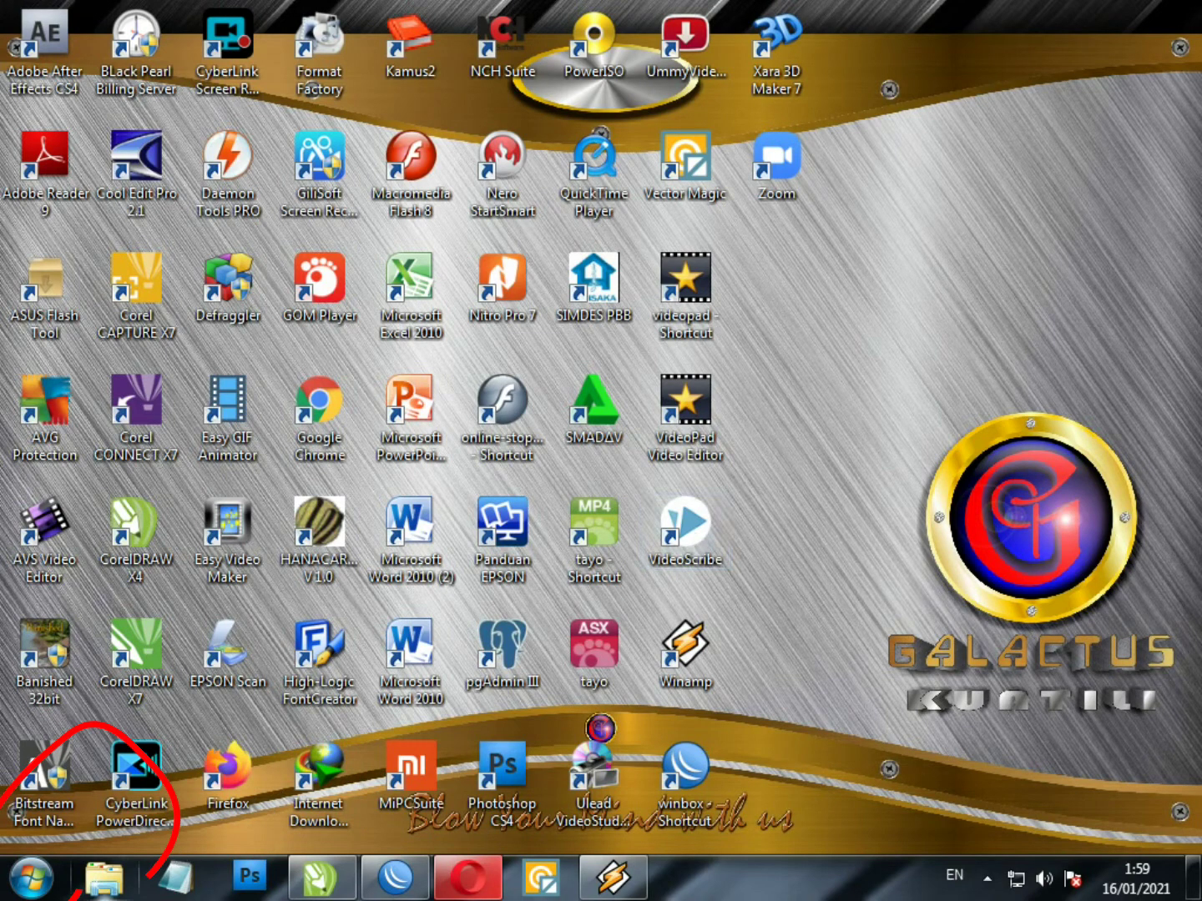
View the Start menu and the Start button's context menu, closing each one
left_click(30, 877)
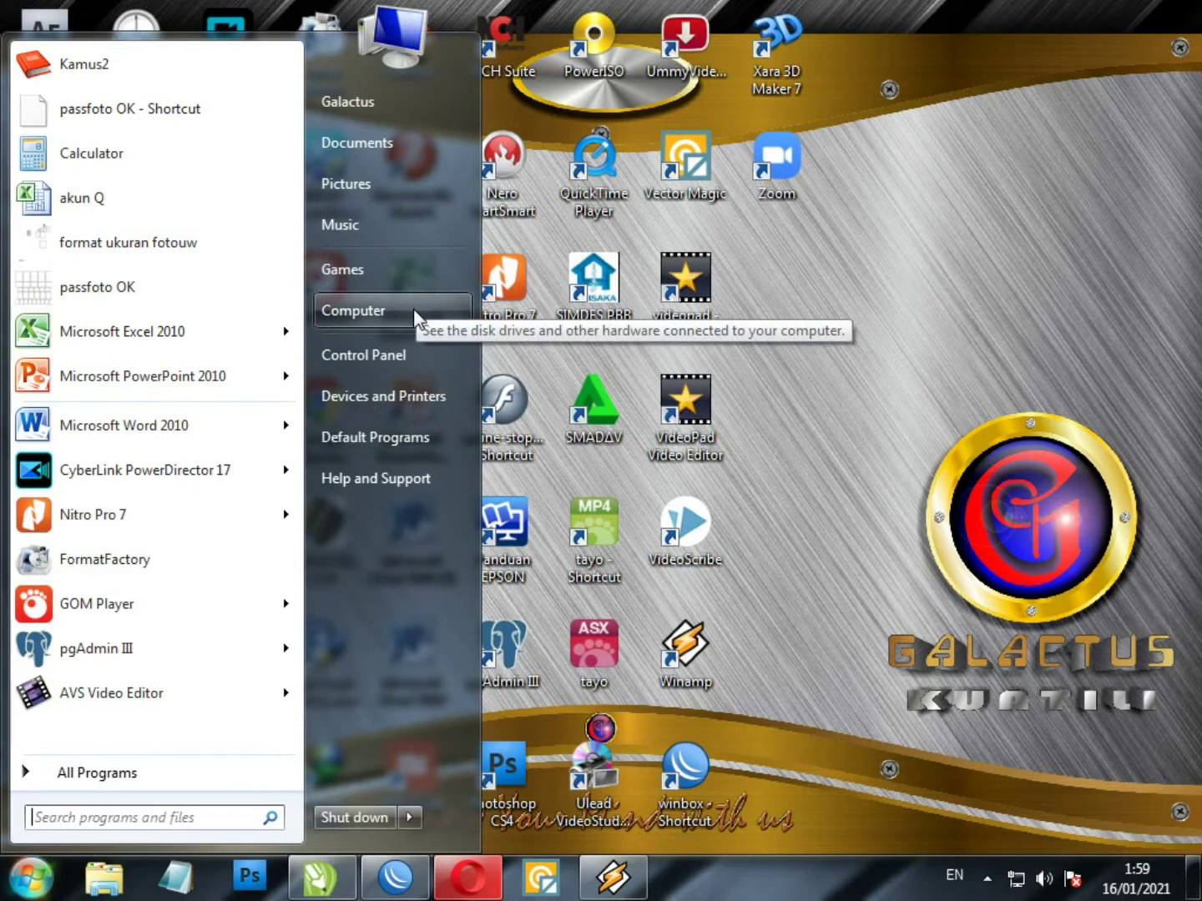
left_click(28, 883)
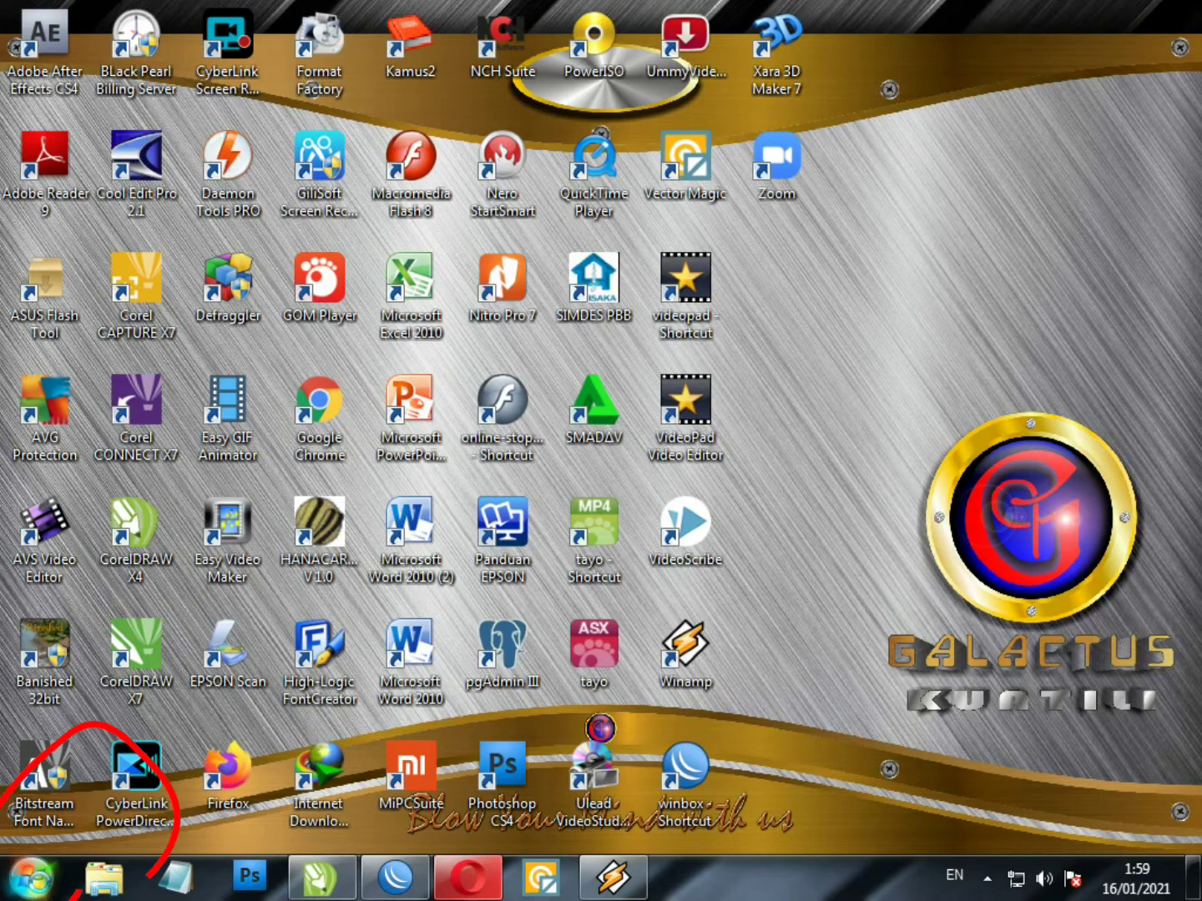
right_click(55, 880)
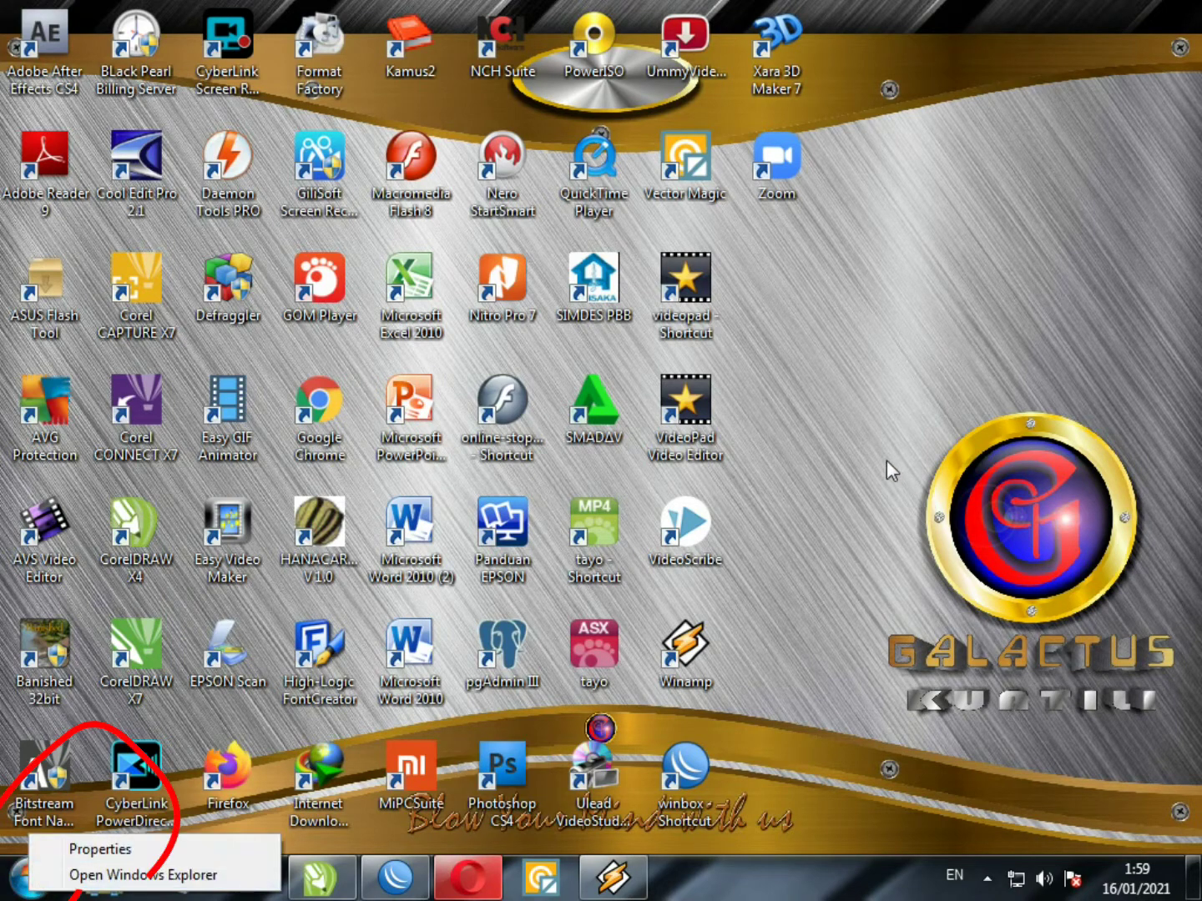
key("Escape")
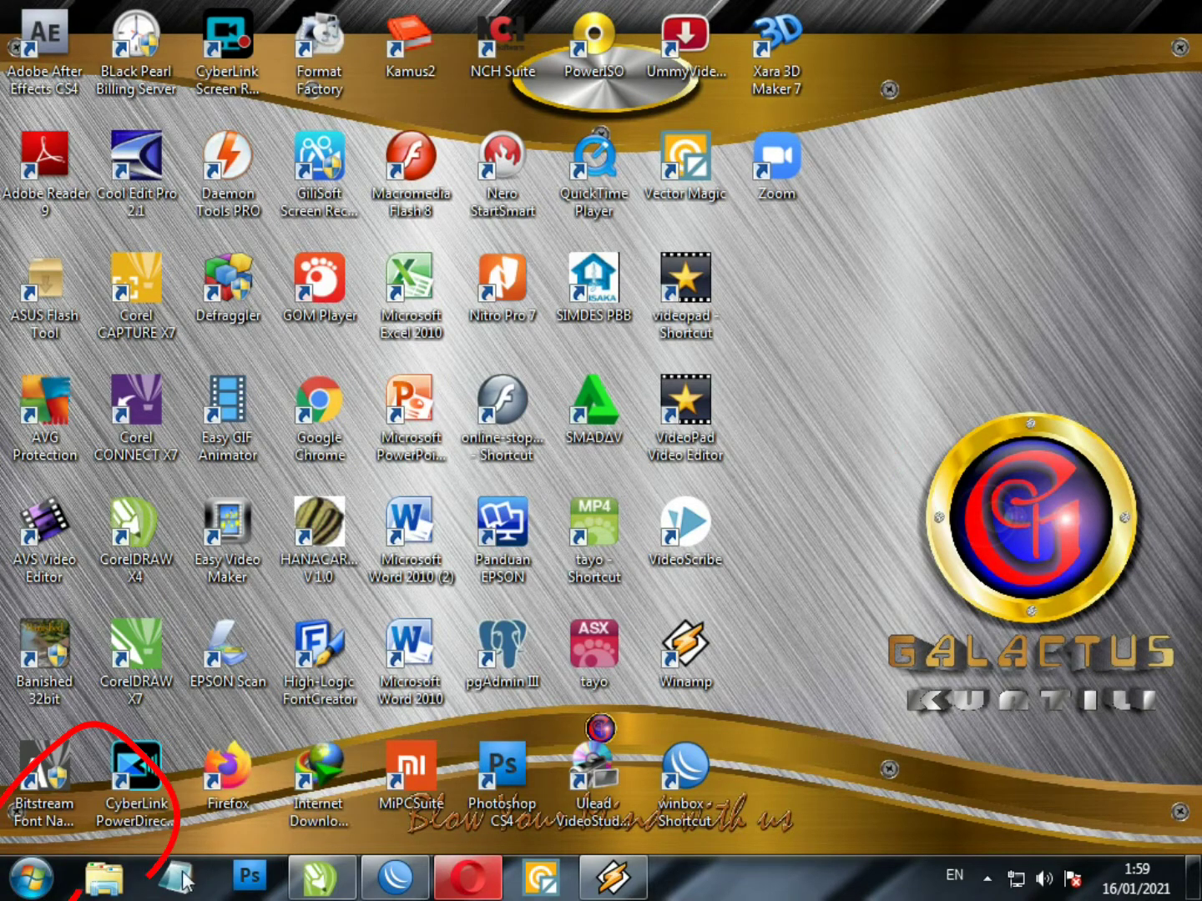
Open Windows Explorer and display the drives under Computer
left_click(107, 881)
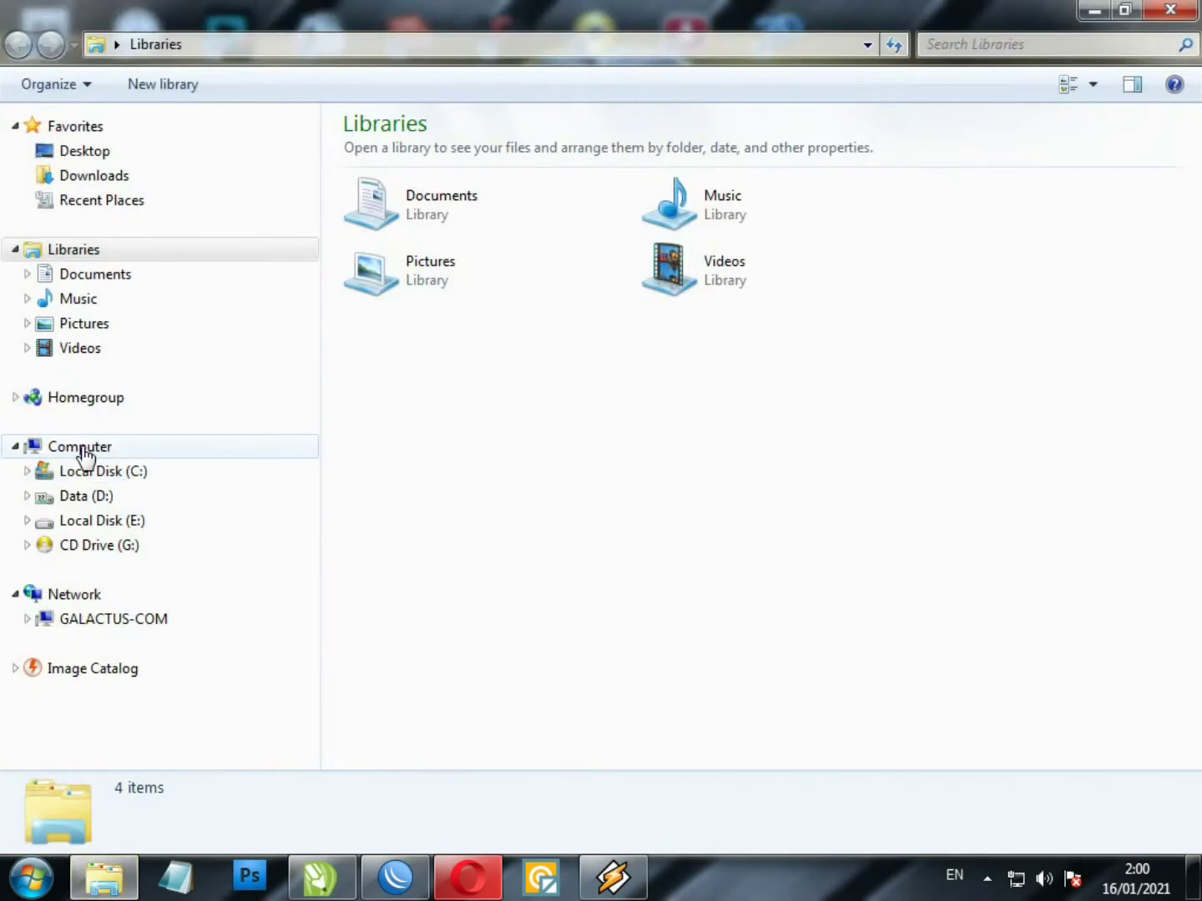
left_click(82, 449)
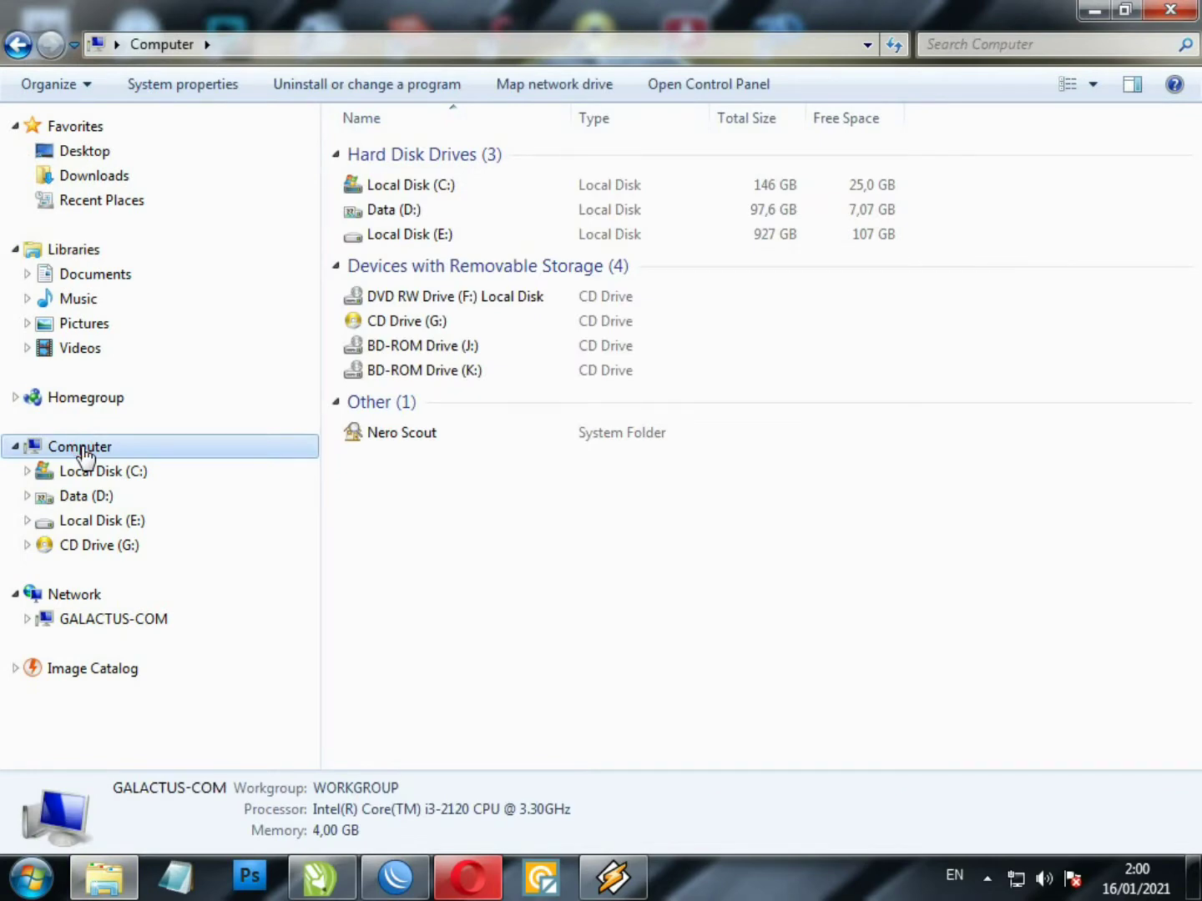
left_click(530, 567)
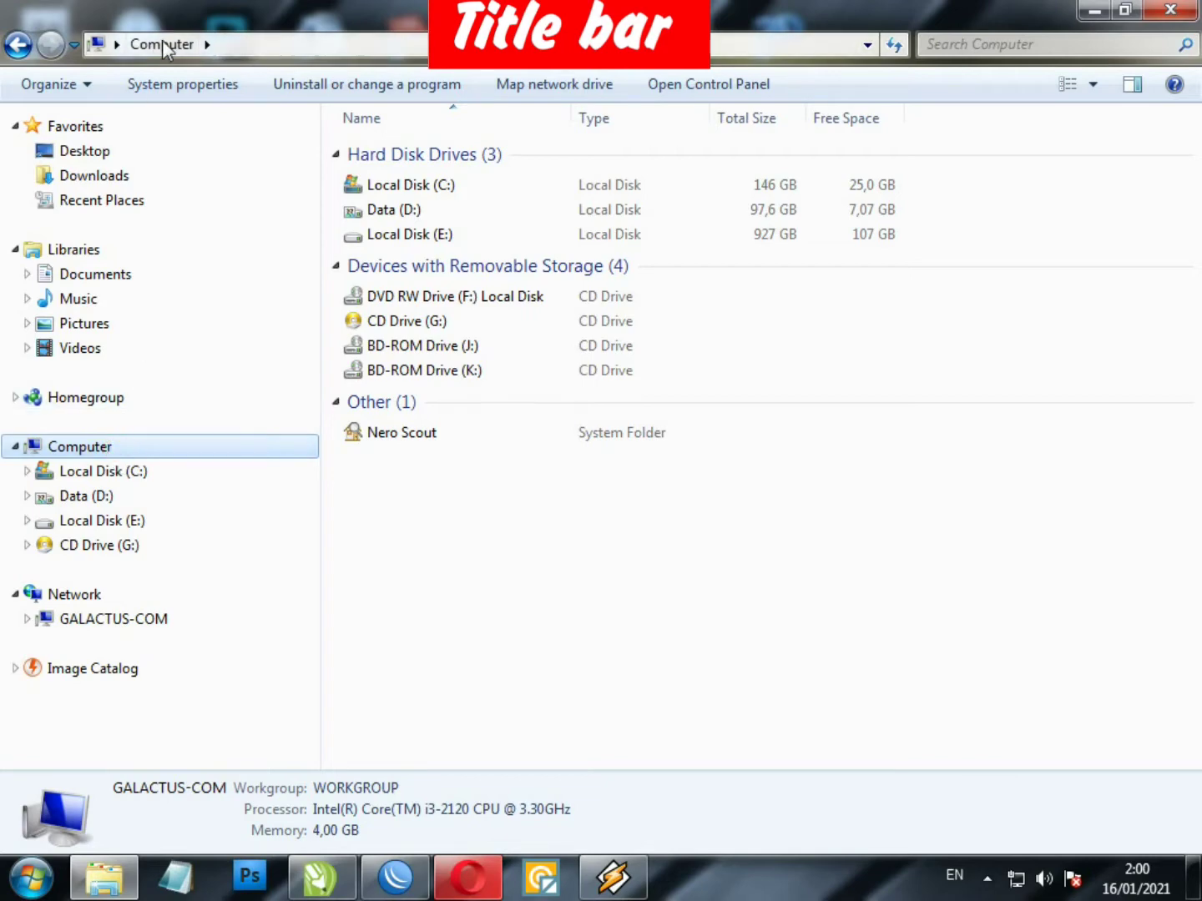
Browse the Data (D:) drive and its corel folder, and return to Computer
left_click(115, 501)
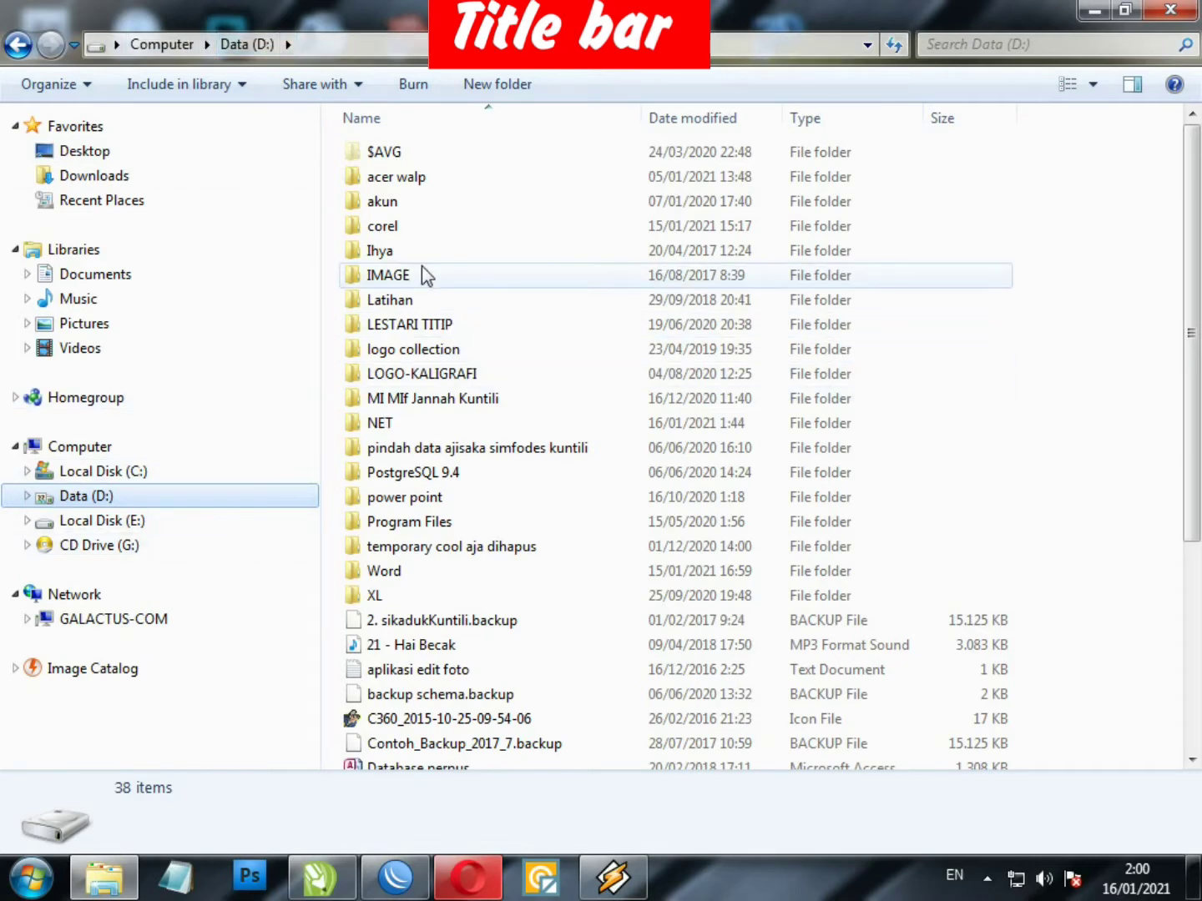
left_click(395, 227)
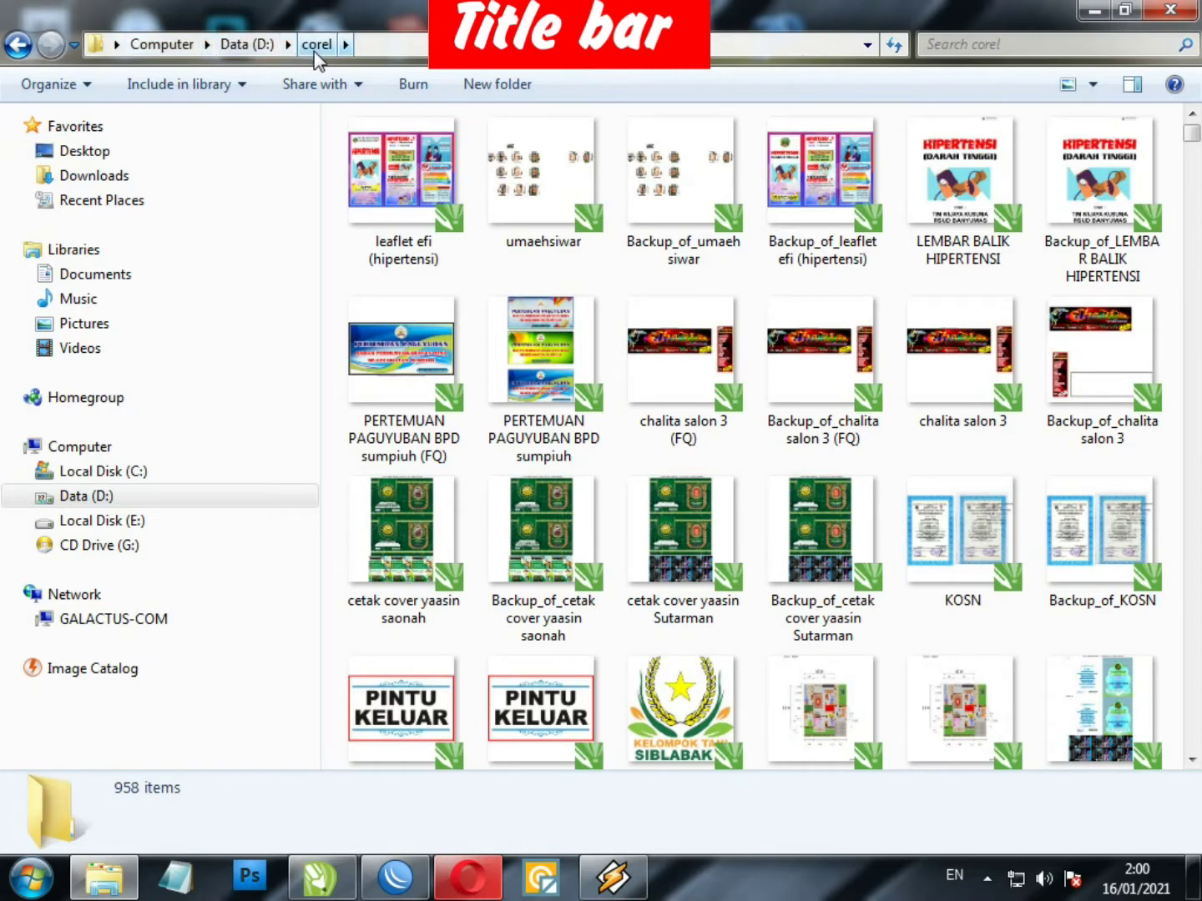
left_click(101, 446)
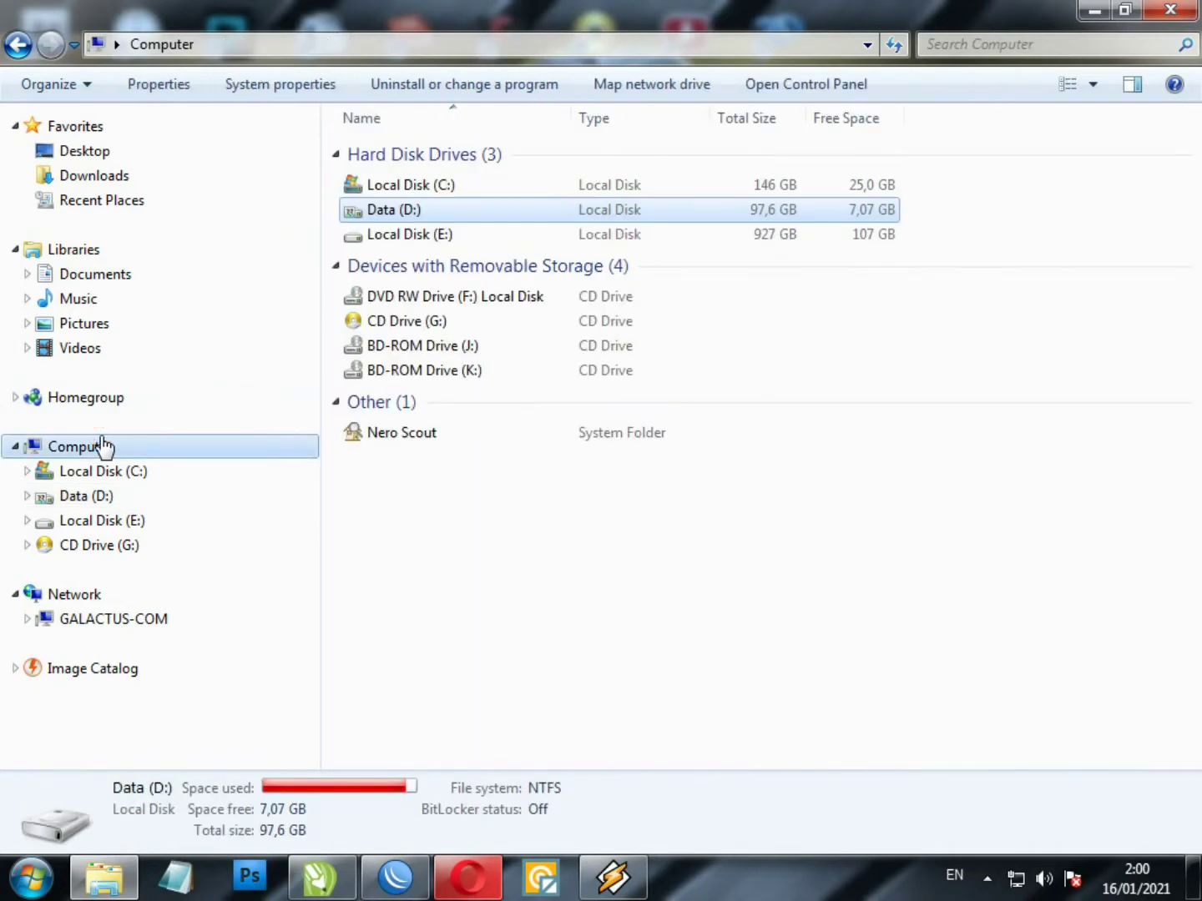
Examine the commands in the Organize list for the Computer view, and close it
left_click(90, 90)
left_click(91, 90)
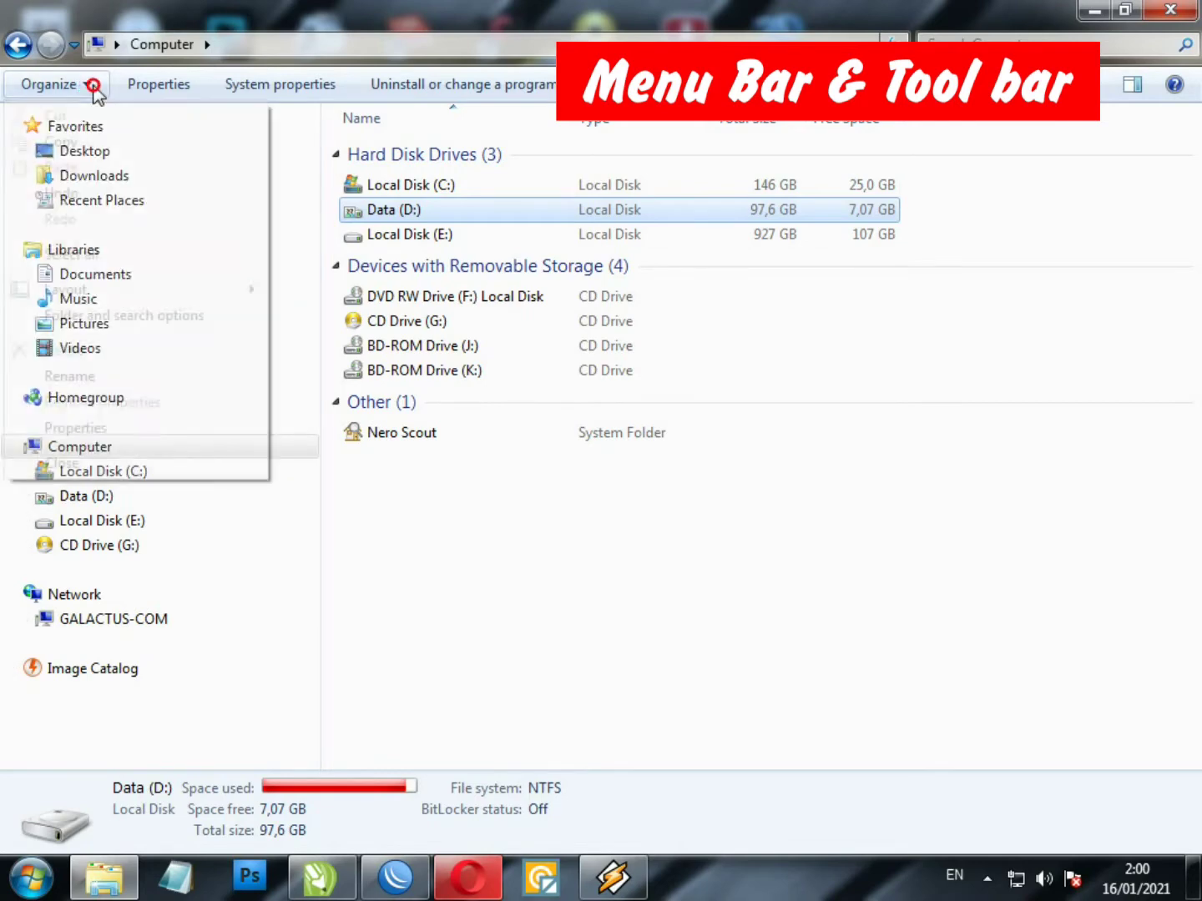
left_click(92, 88)
left_click(92, 89)
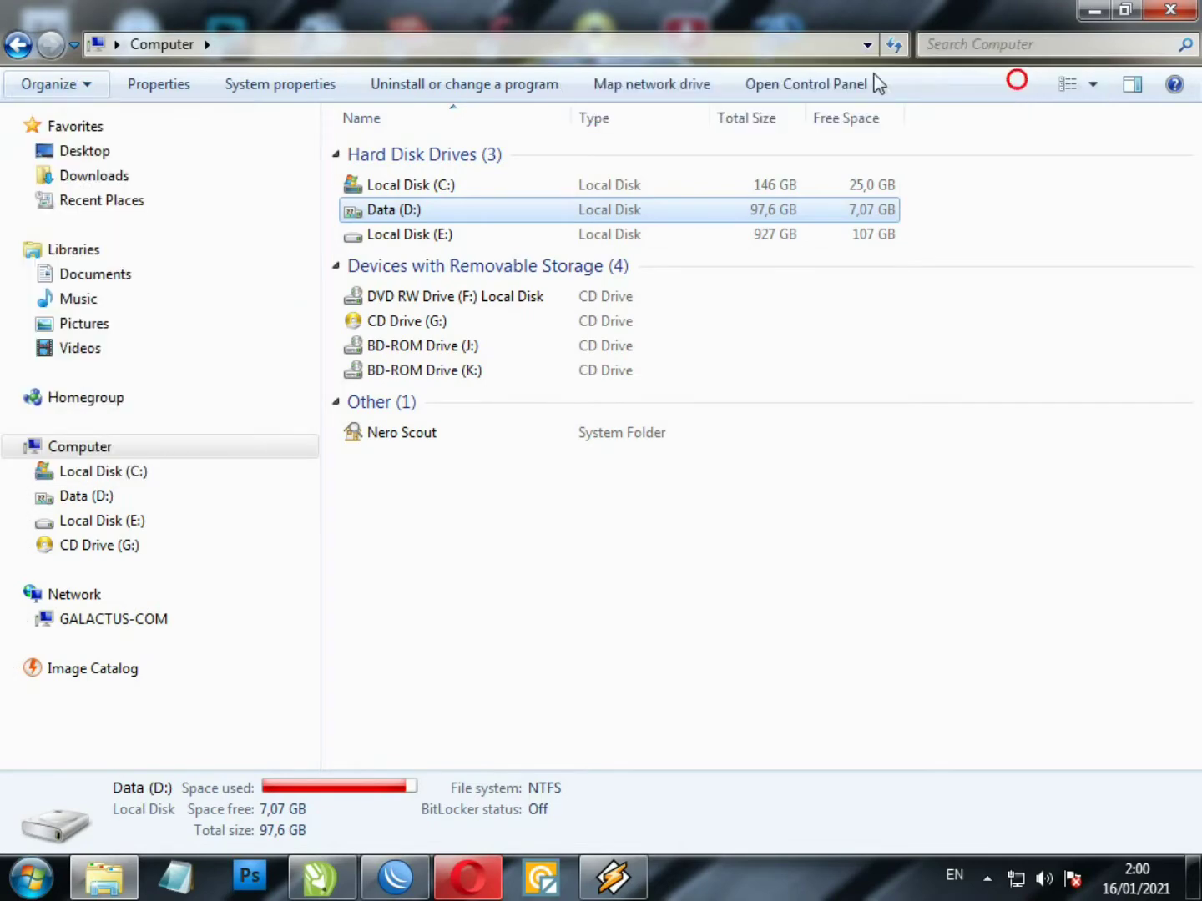
left_click(86, 83)
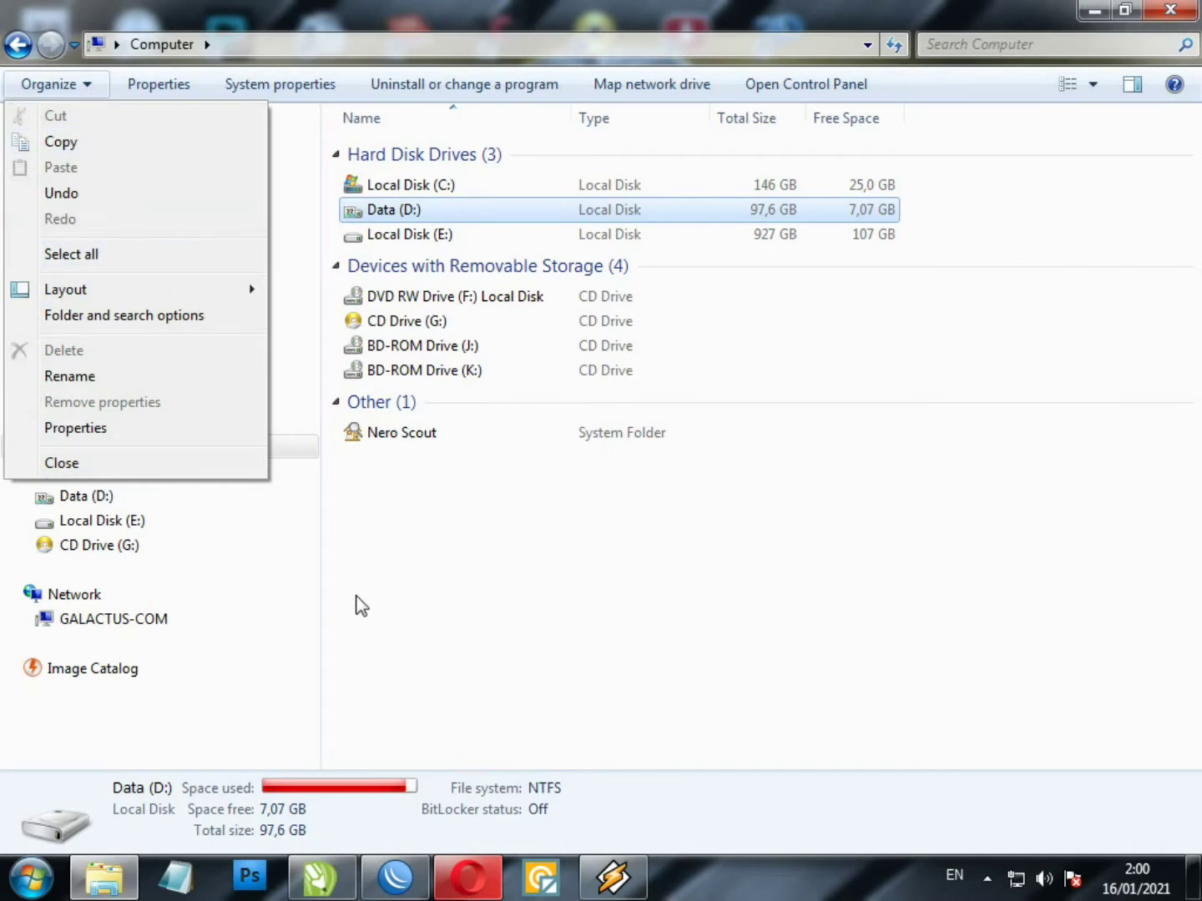
left_click(357, 566)
Open Local Disk (E:), select one of its folders to view the available commands, and return to Computer
left_click(146, 520)
left_click(407, 276)
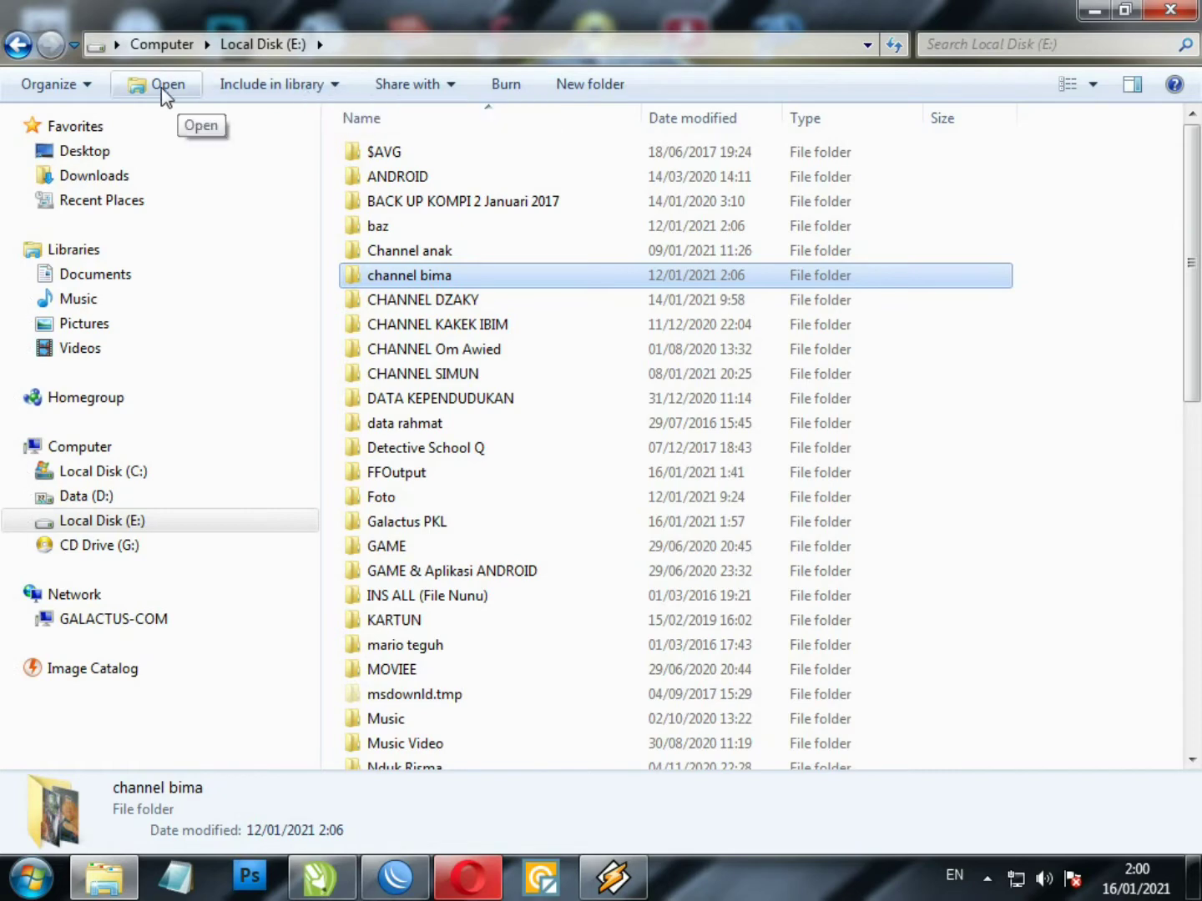
left_click(1047, 456)
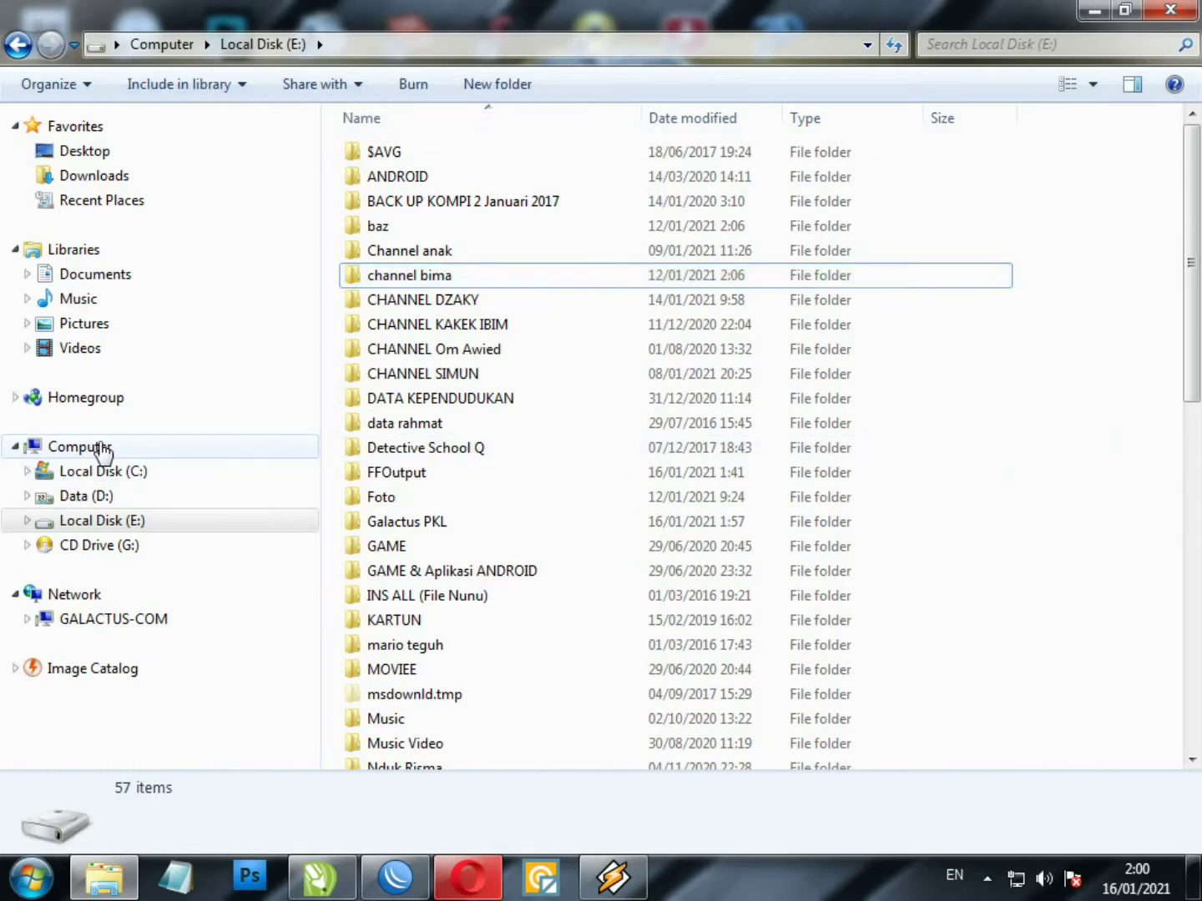
left_click(101, 449)
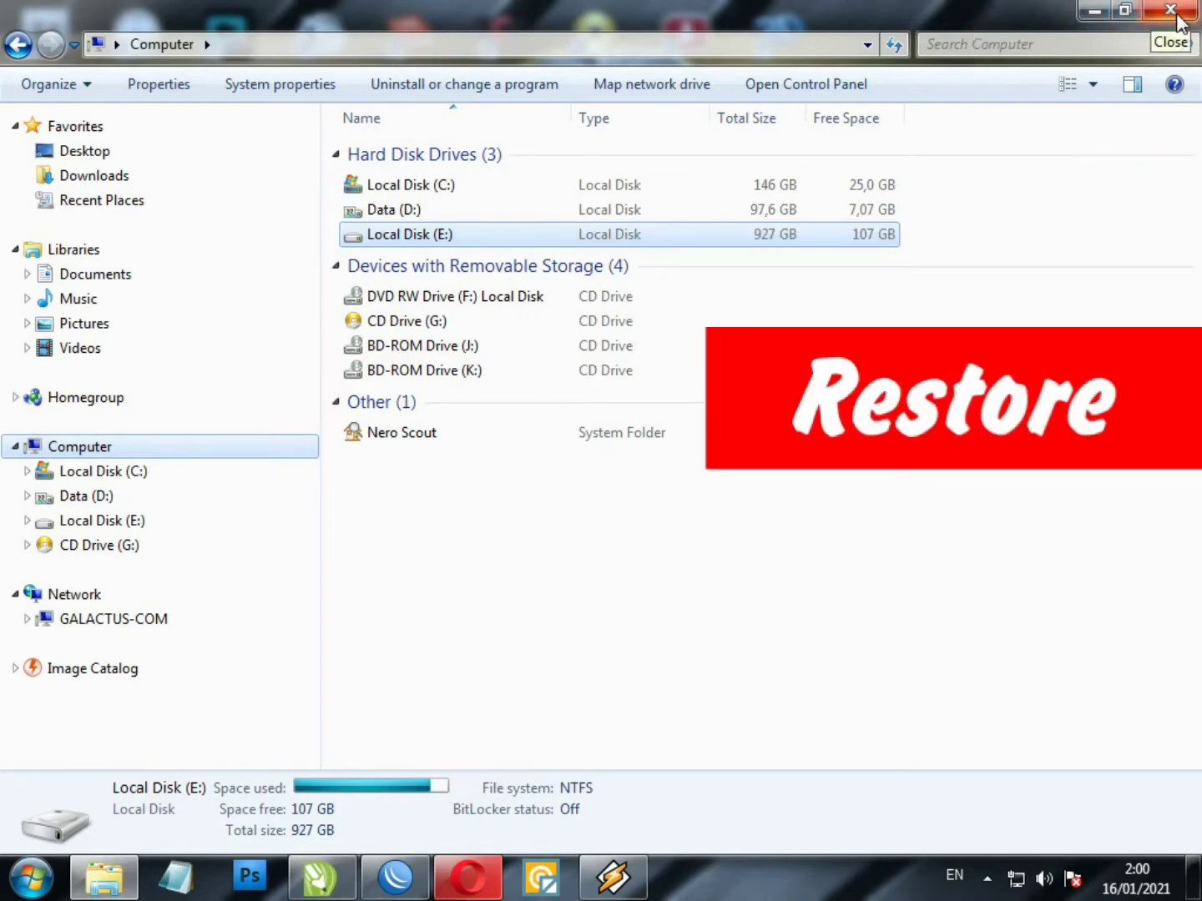
Minimize the Explorer window and preview the running CorelDRAW window's thumbnail
left_click(1094, 11)
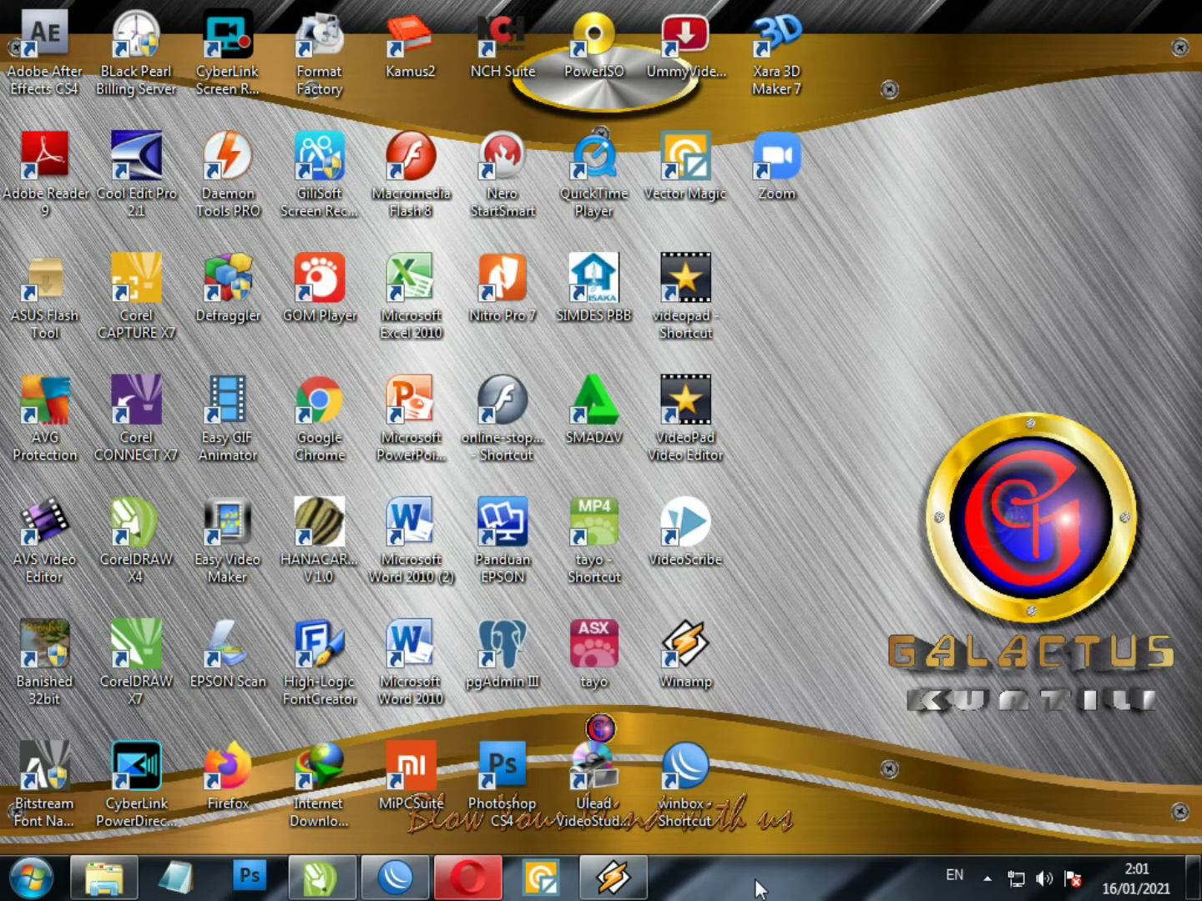
mouse_move(615, 891)
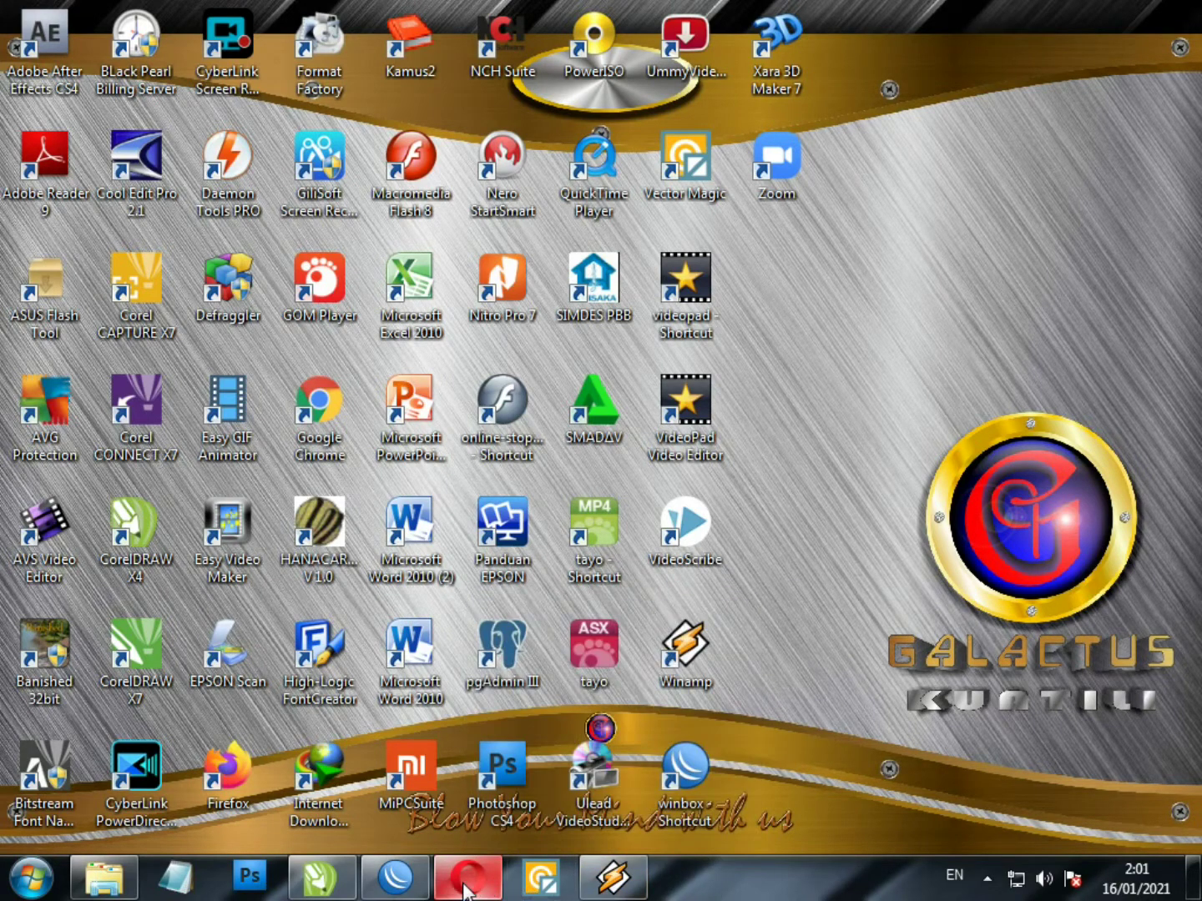
mouse_move(315, 892)
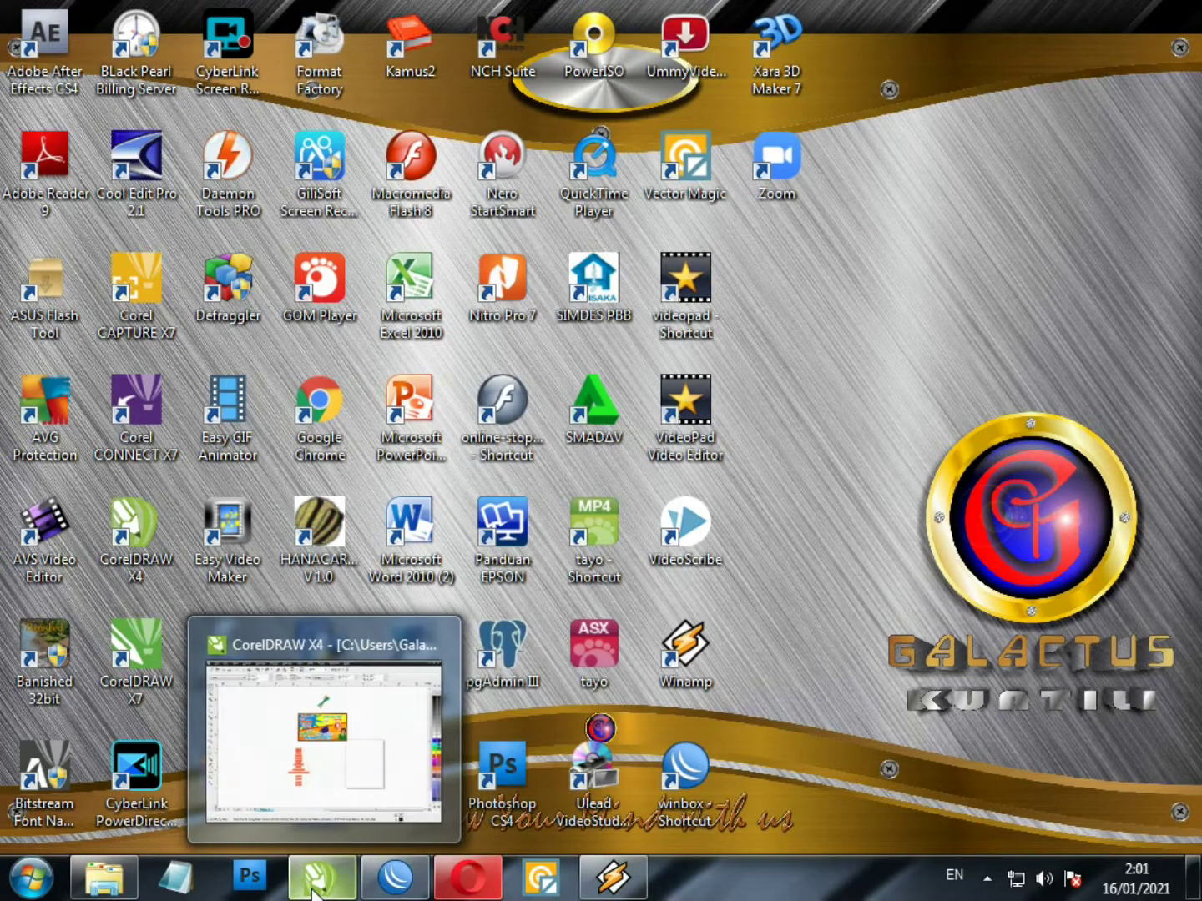
Bring the minimized Computer window back, switch it repeatedly between restored and maximized size, and close it
mouse_move(123, 895)
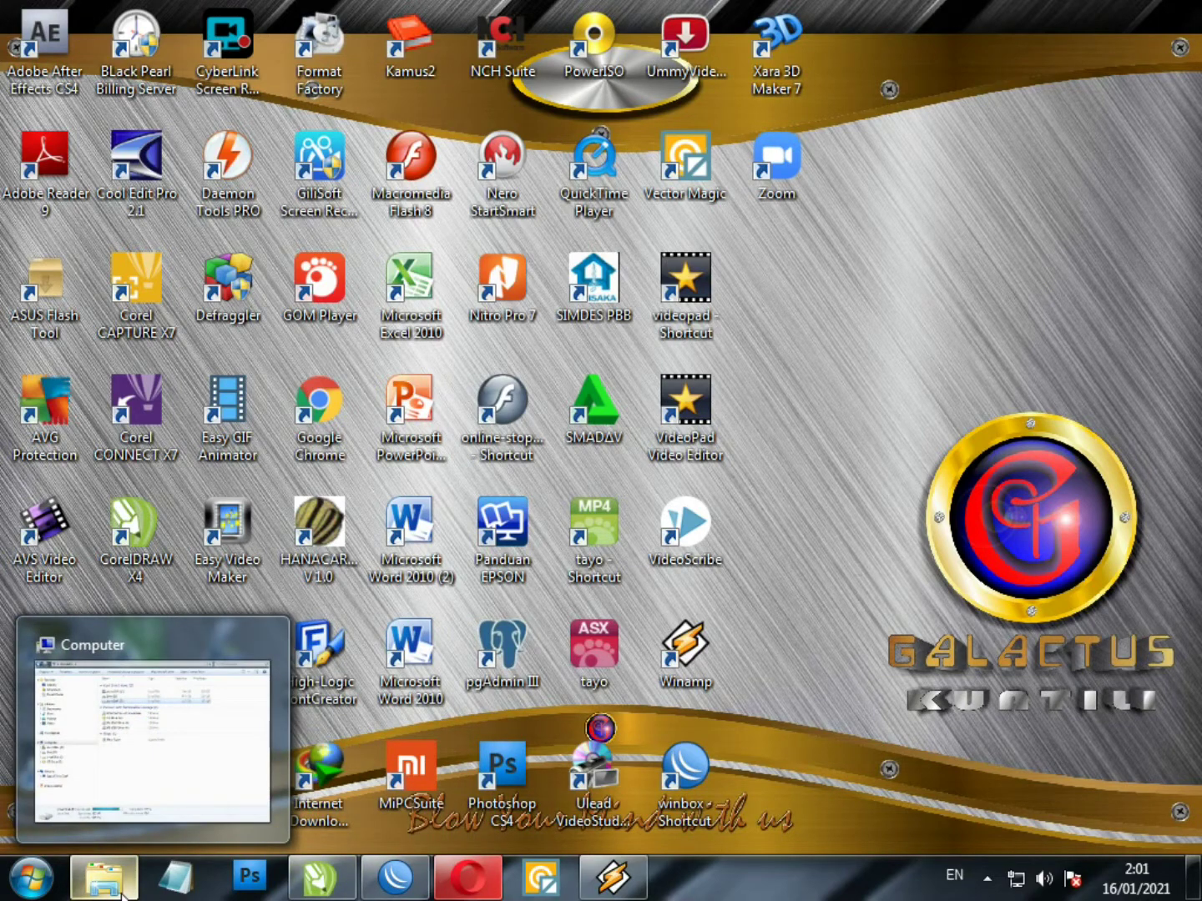
left_click(123, 895)
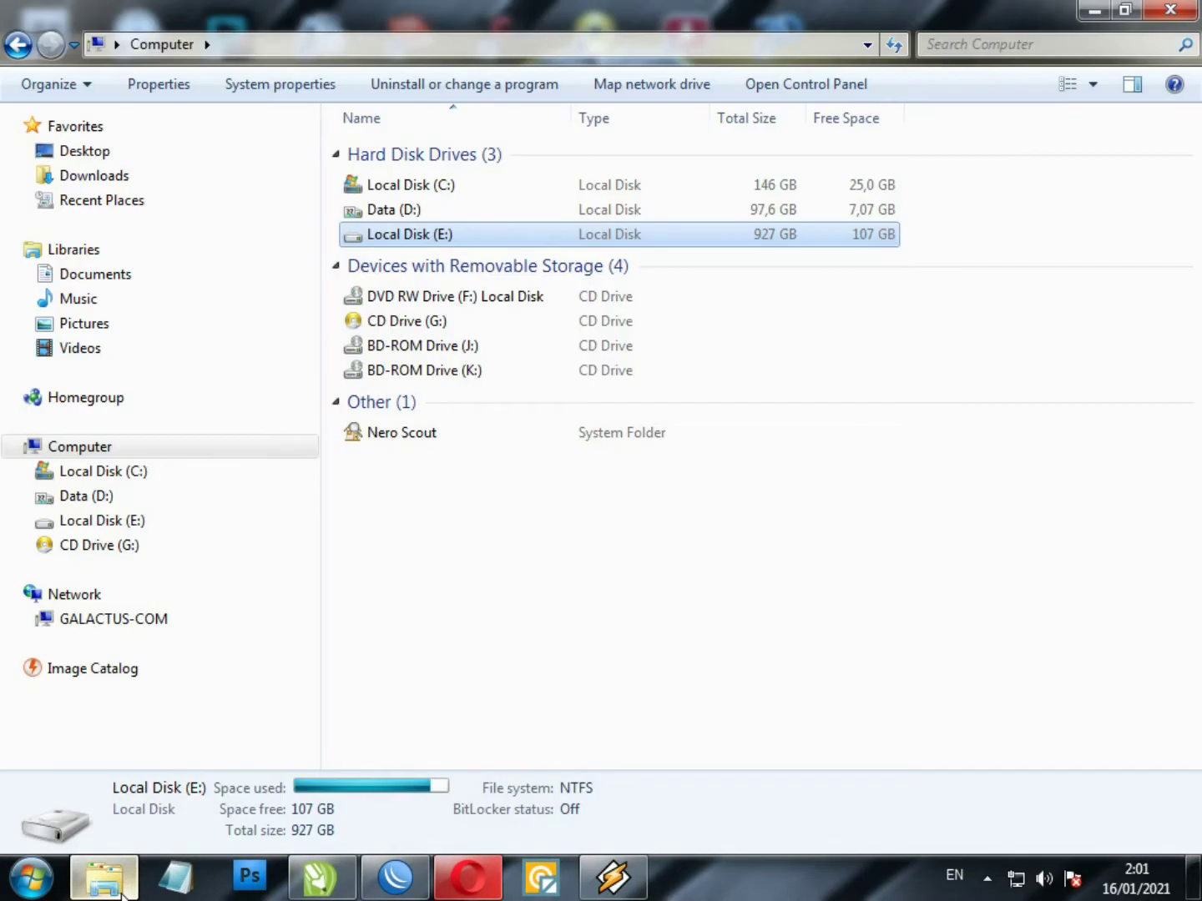
left_click(1125, 12)
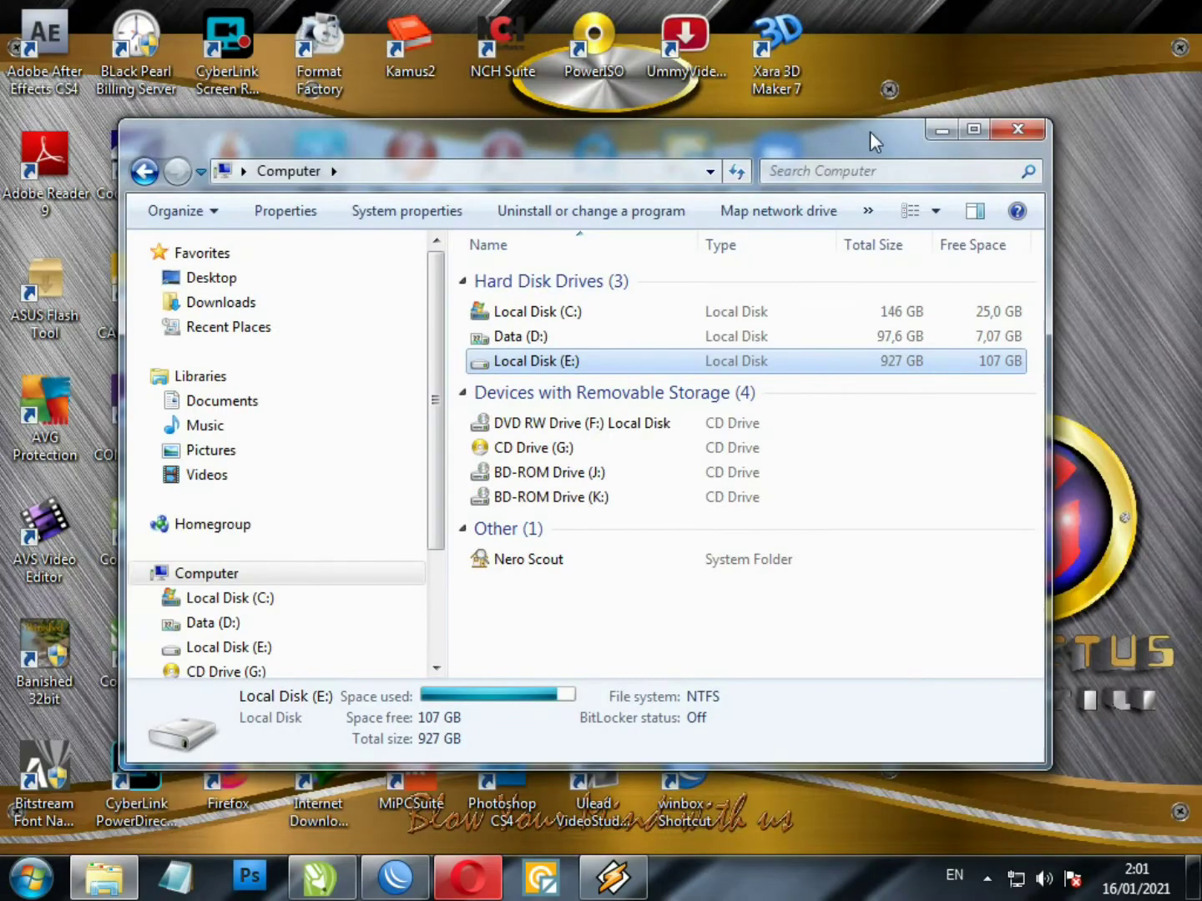
left_click(975, 129)
left_click(1125, 12)
left_click(974, 131)
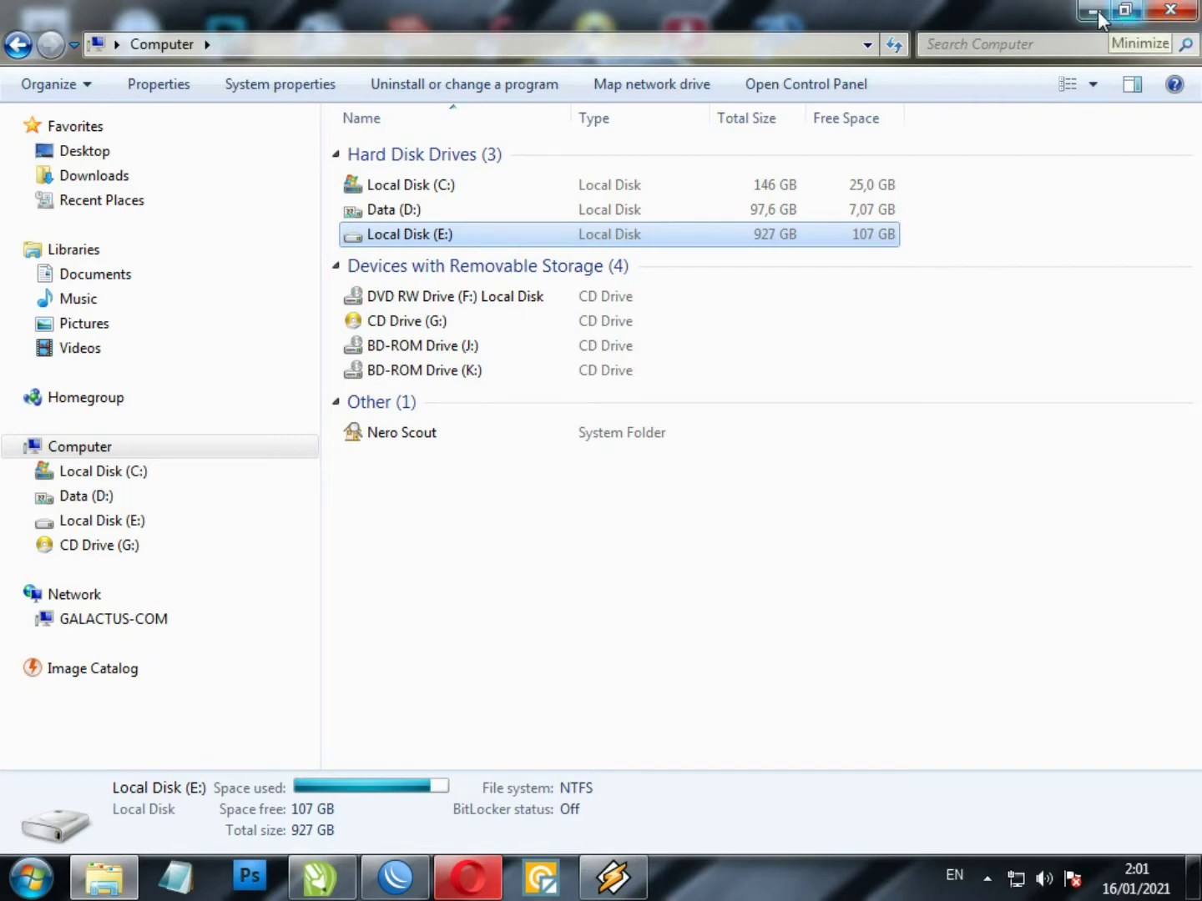
left_click(1184, 10)
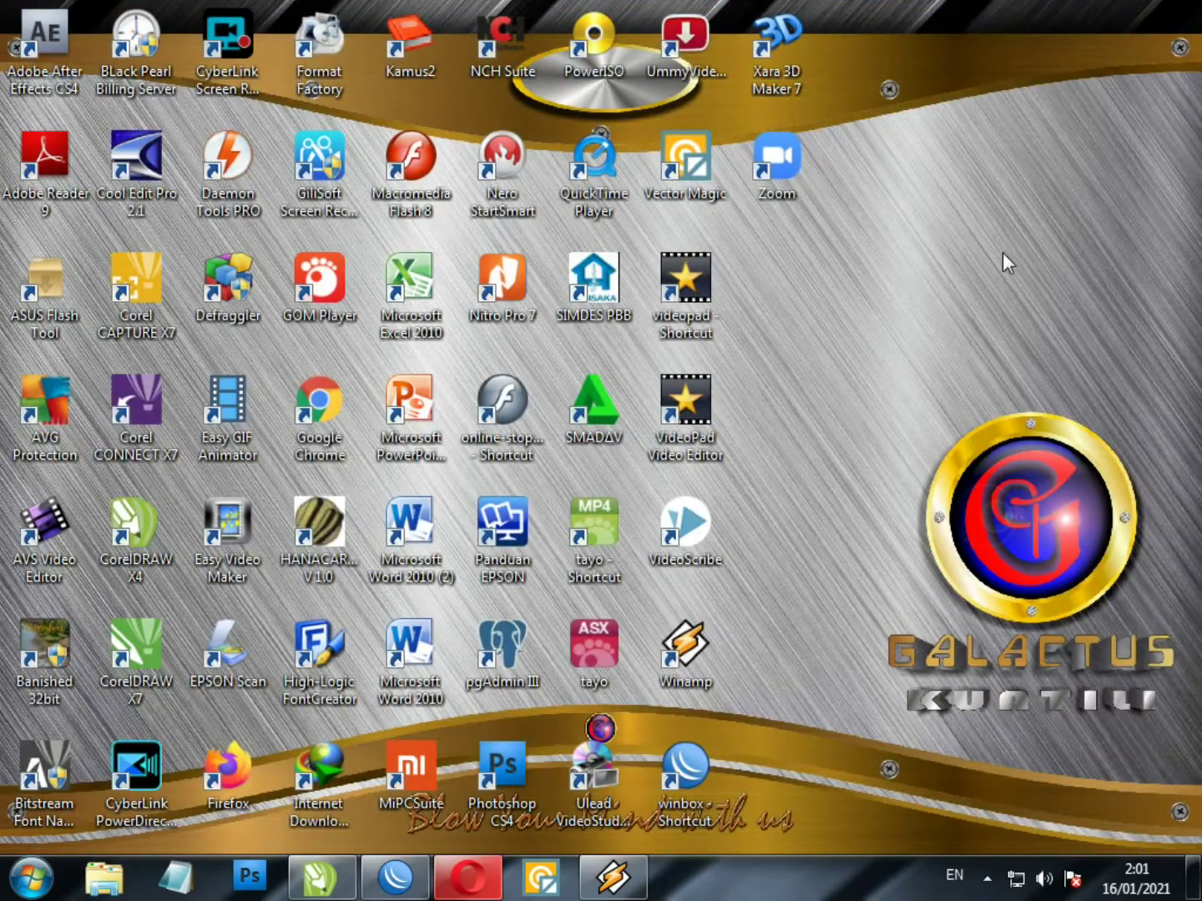
Reopen Computer and browse the contents of Local Disk (C:) and Data (D:)
left_click(34, 877)
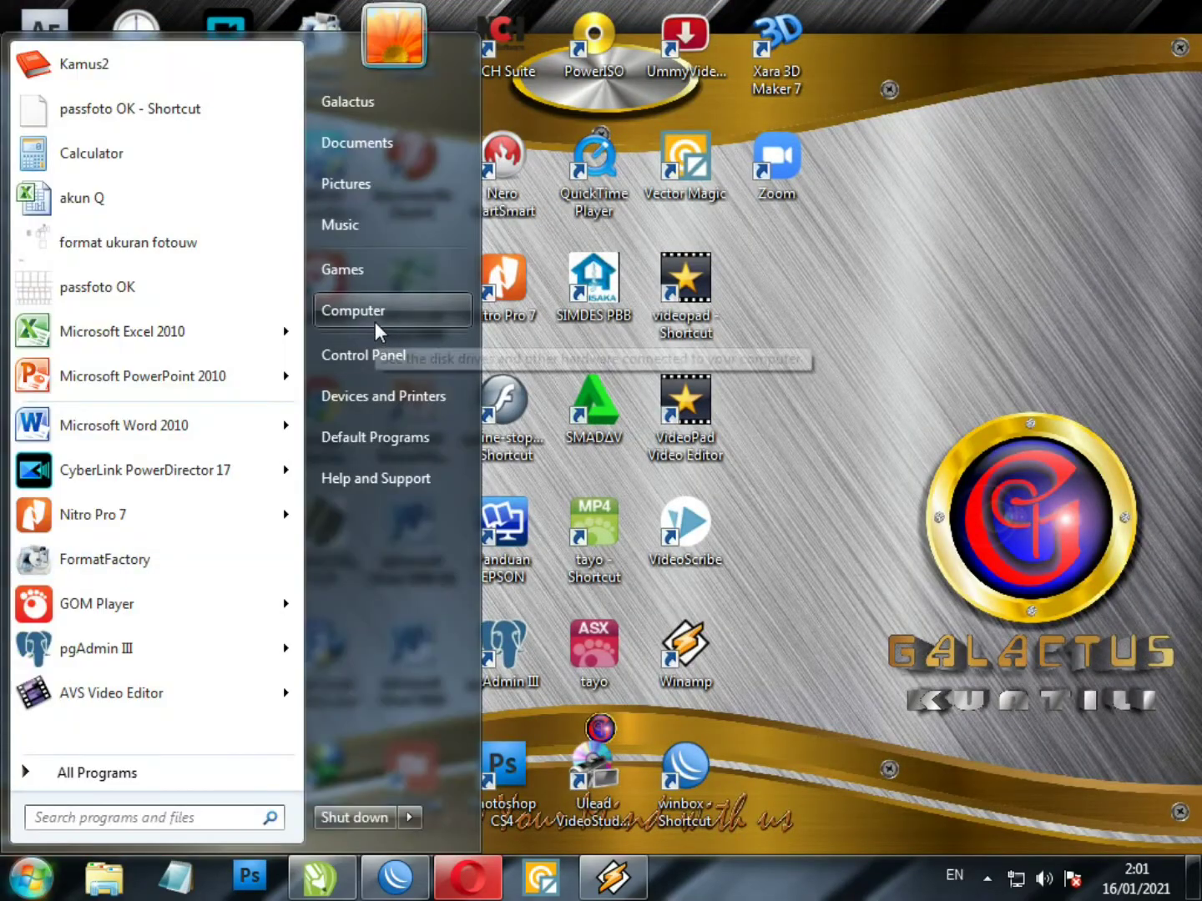
left_click(374, 322)
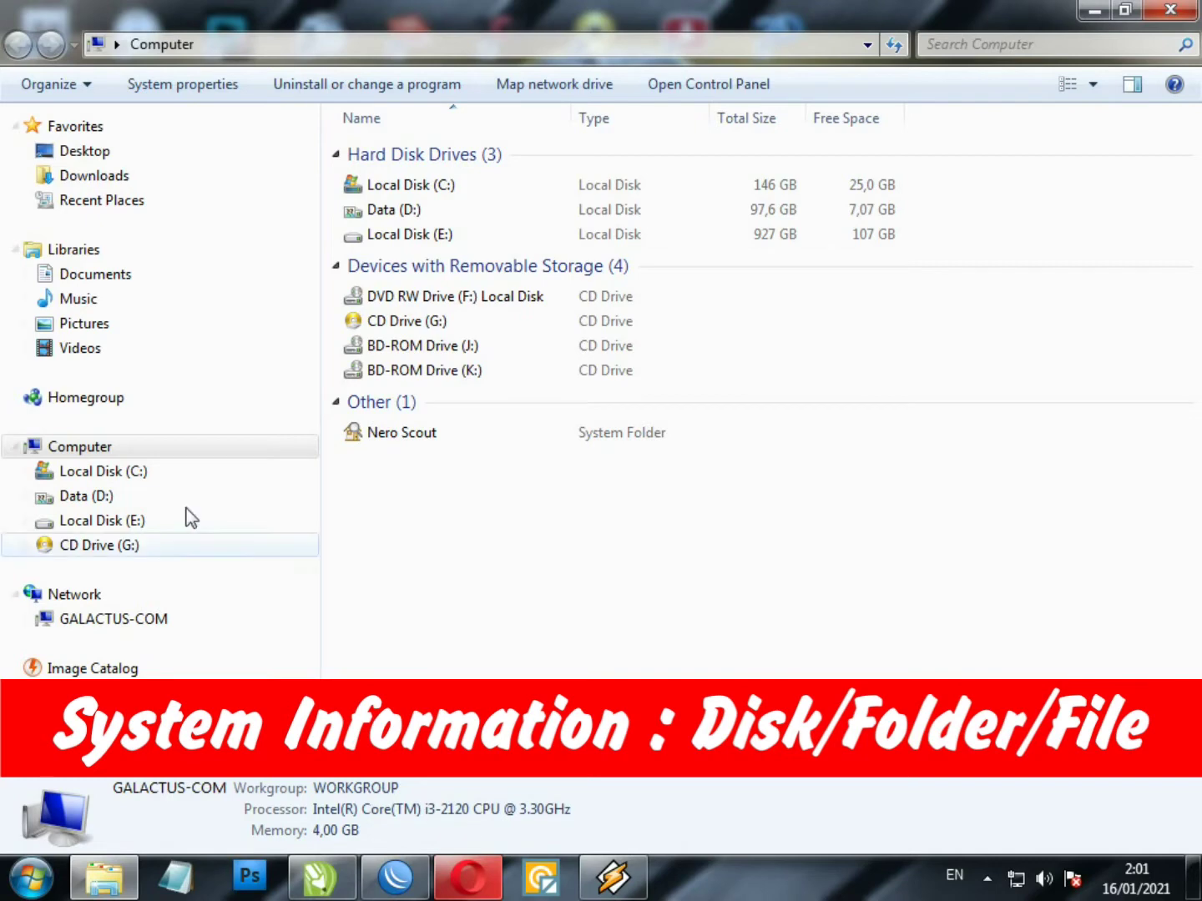
left_click(132, 476)
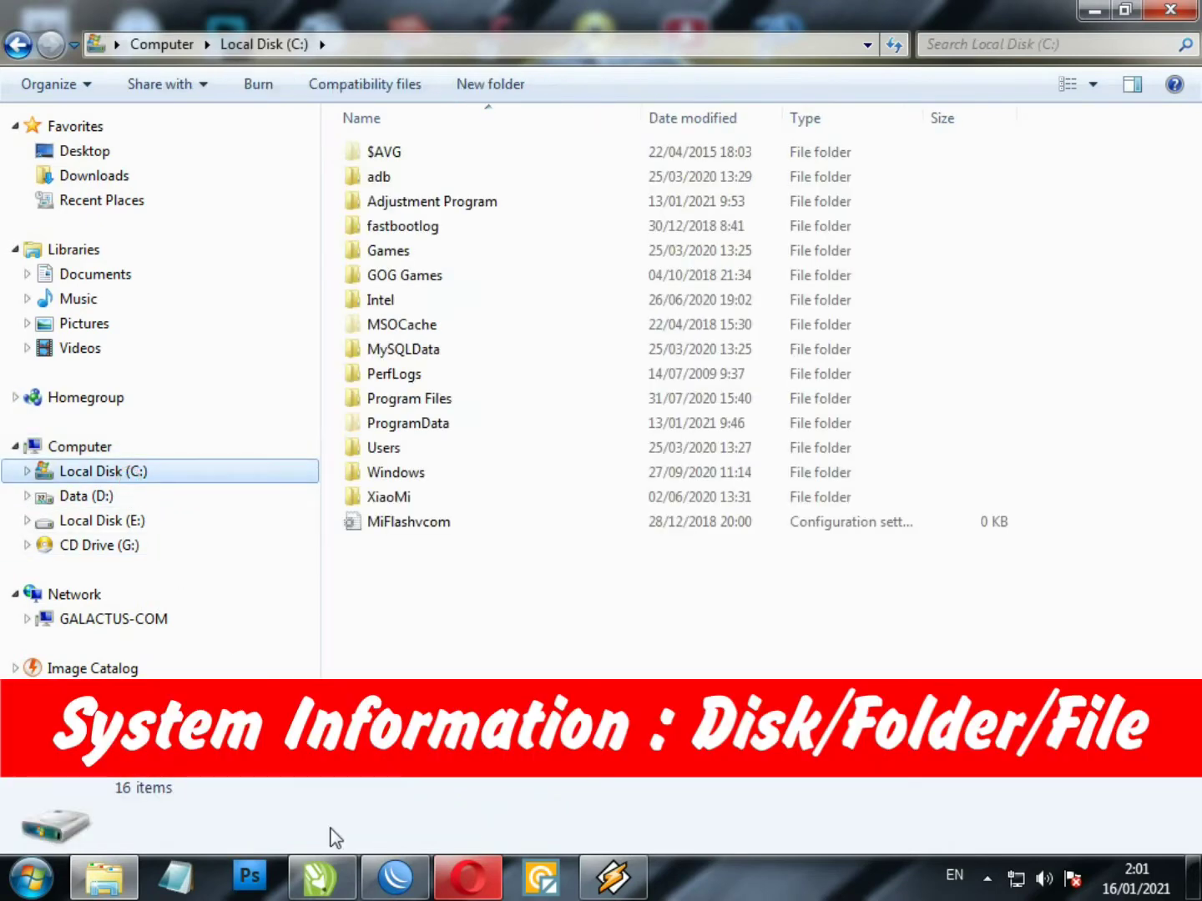
left_click(138, 496)
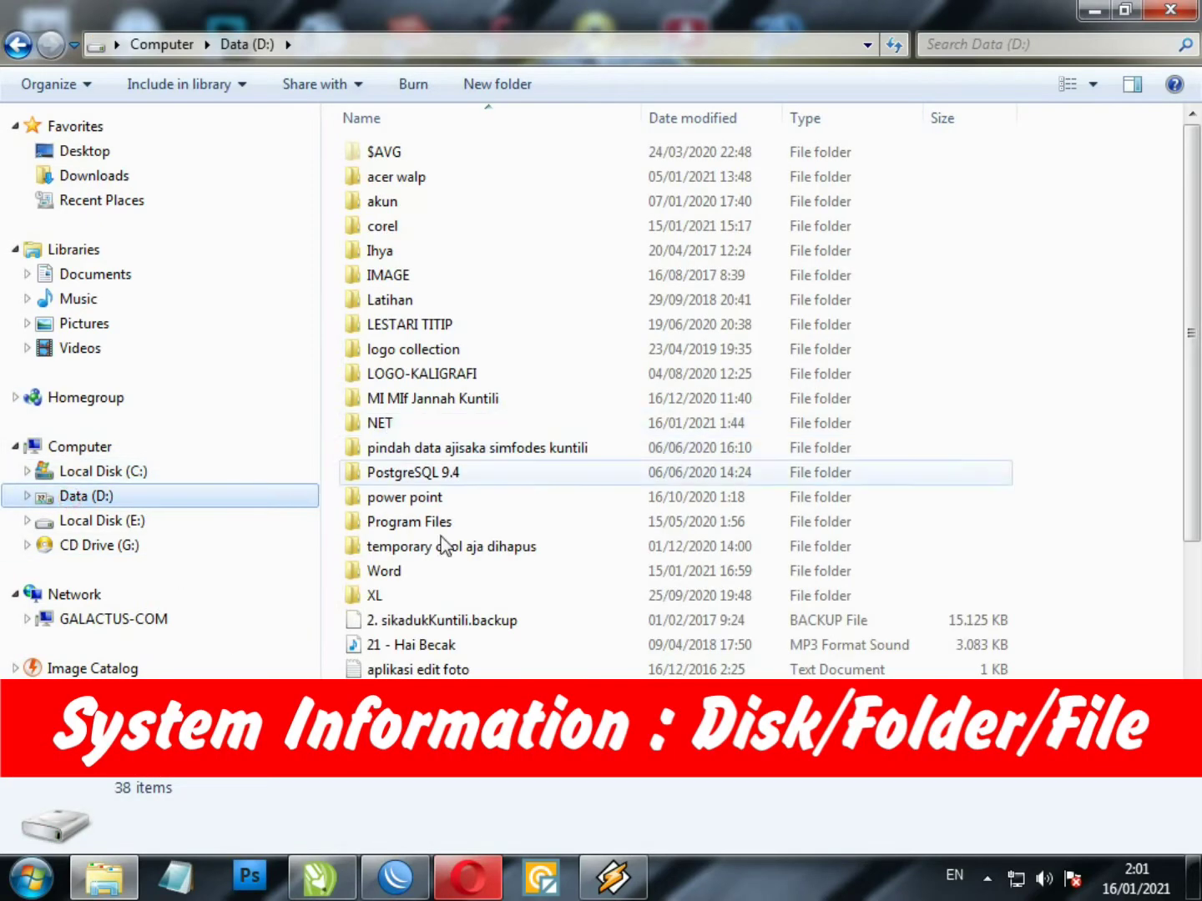
Examine the details of the aplikasi edit foto and 21 - Hai Becak files and the XL folder, return to Computer and minimize it
left_click(481, 669)
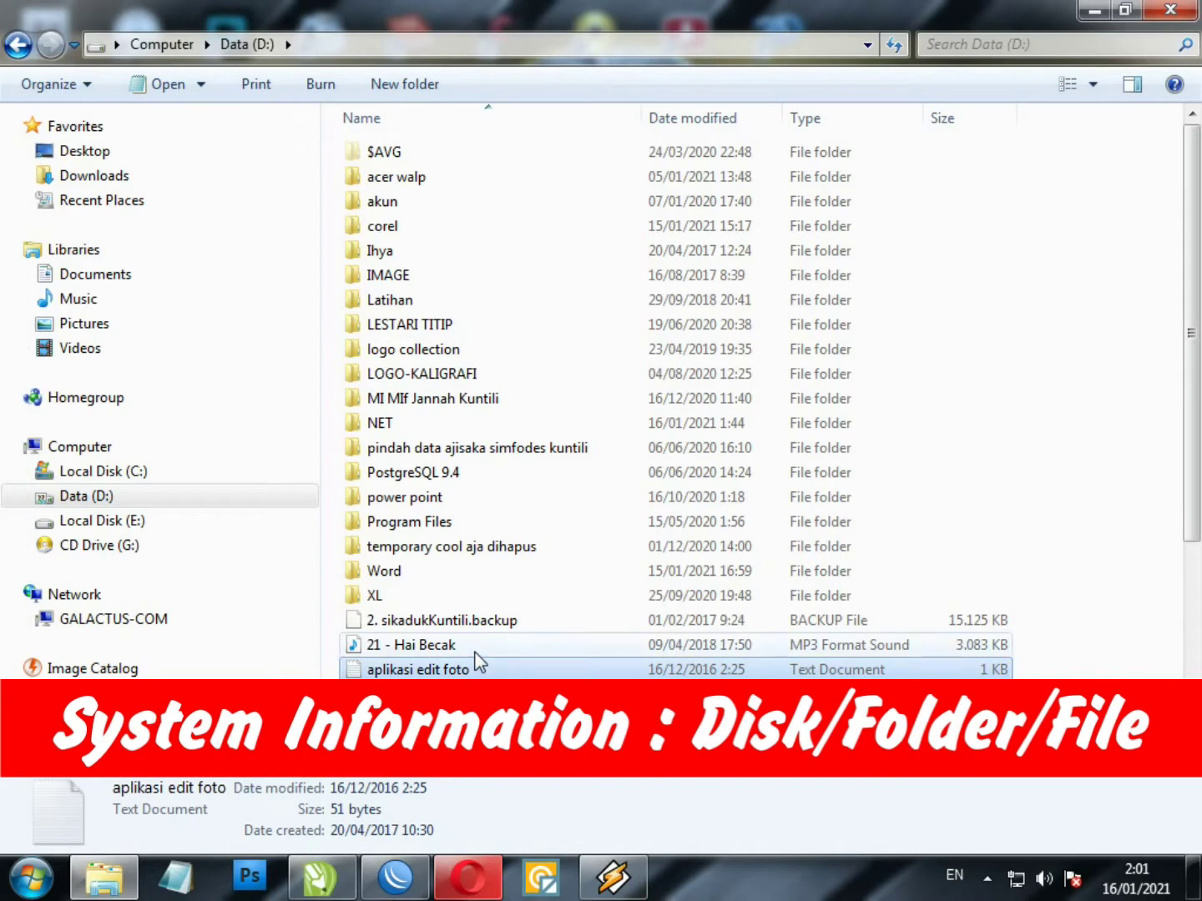
left_click(472, 647)
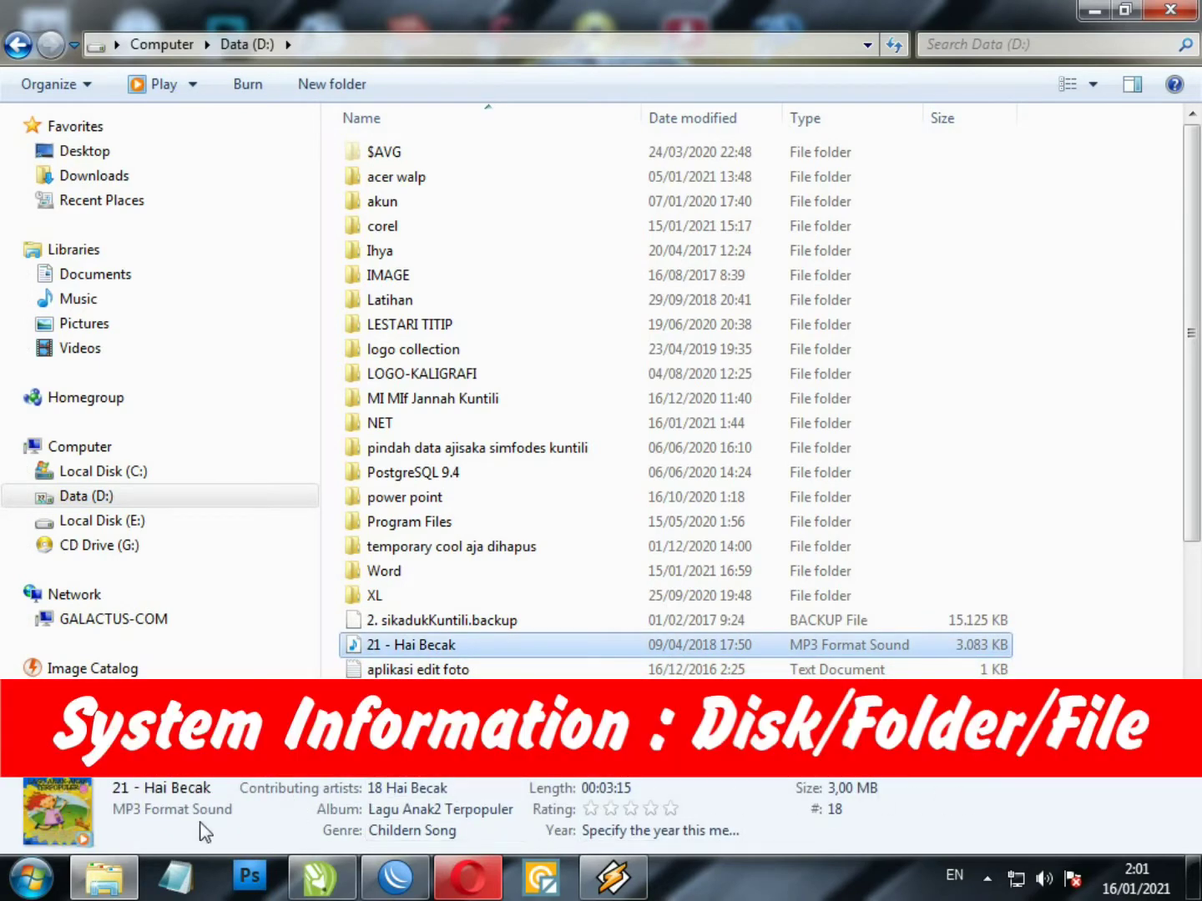
left_click(425, 670)
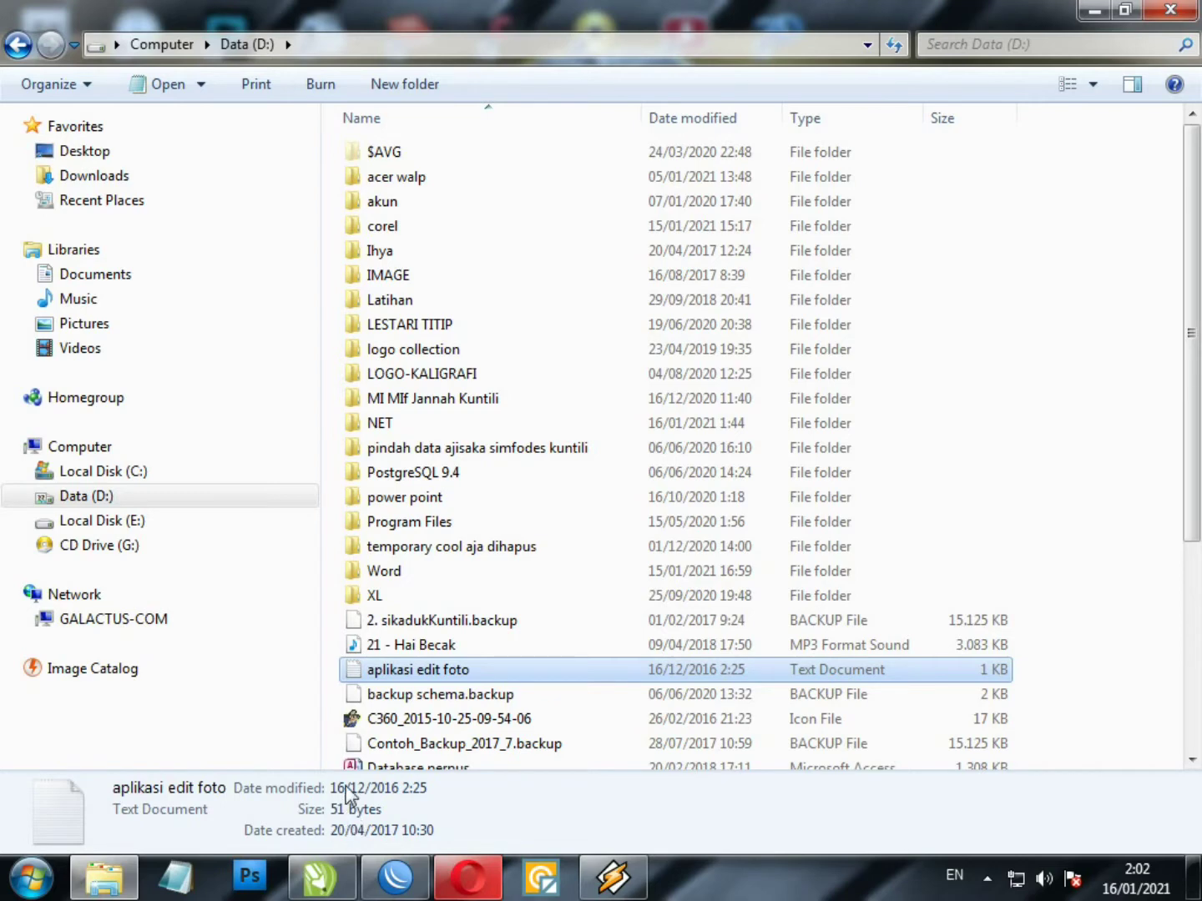
left_click(416, 596)
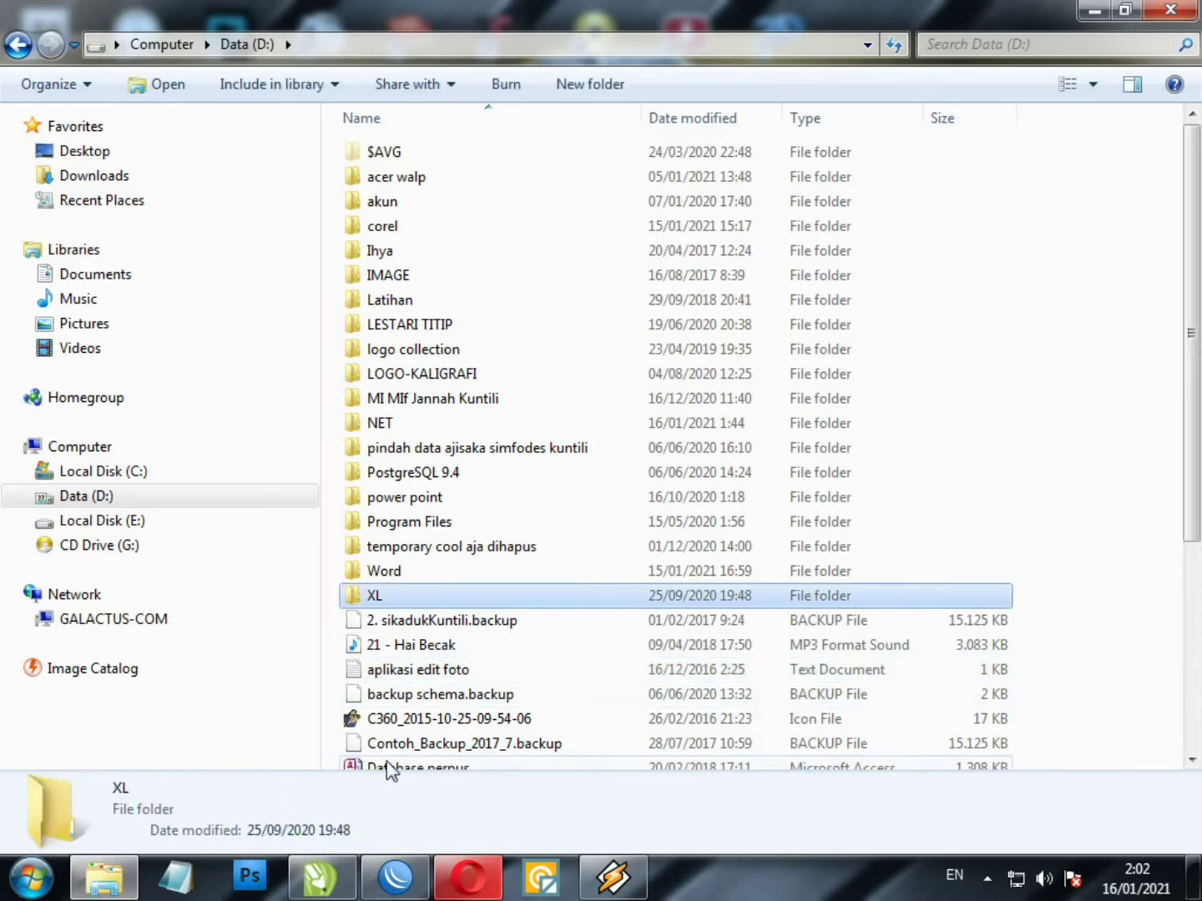
left_click(116, 452)
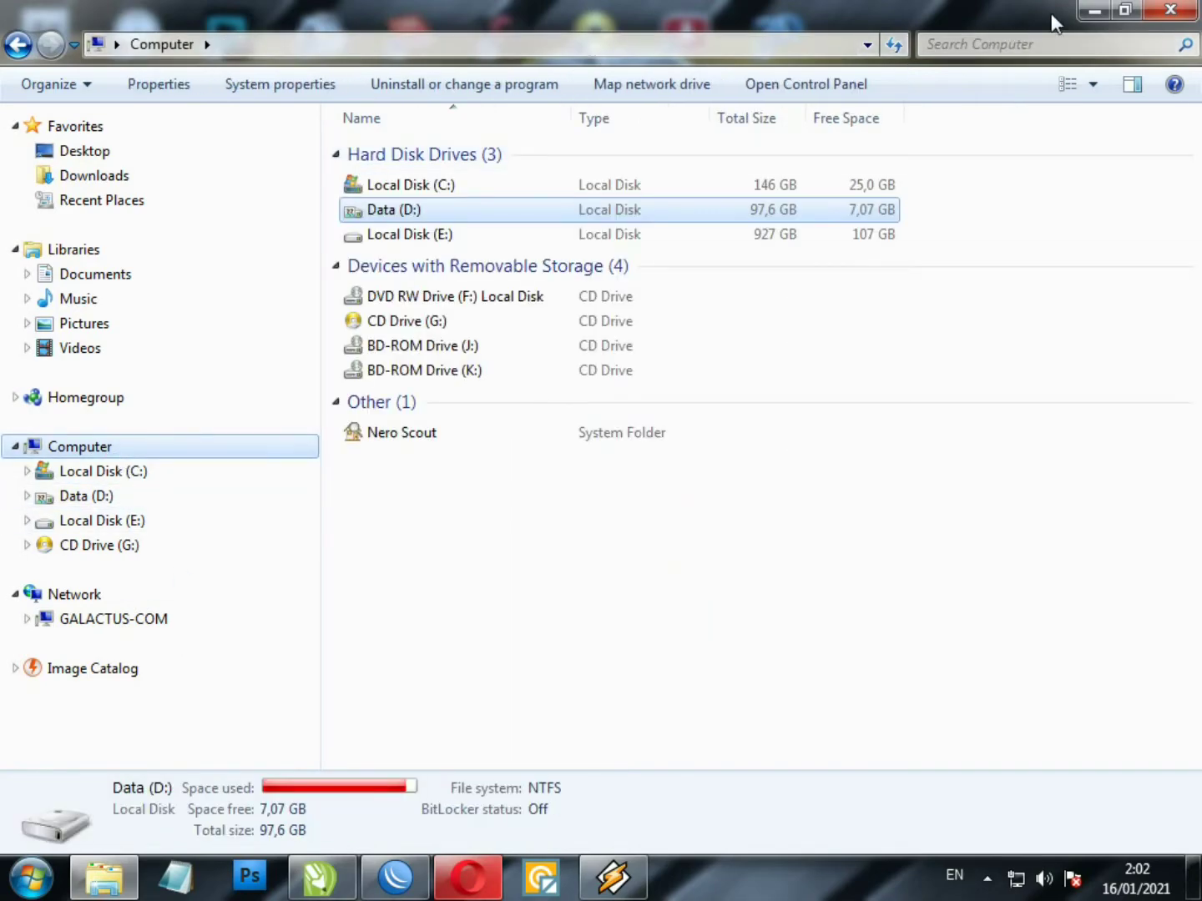
left_click(1099, 11)
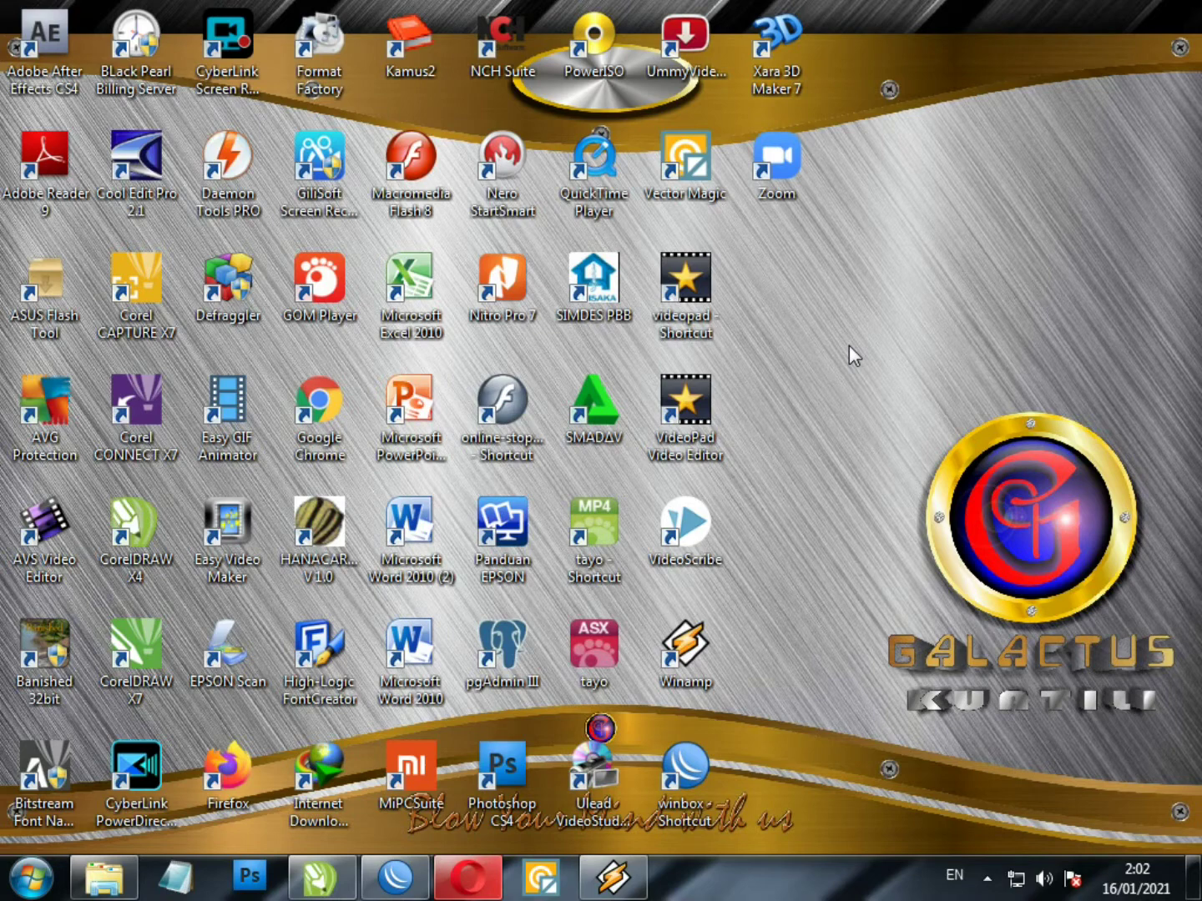
Add the Clock and Calendar gadgets to the desktop, placing the clock in the upper-right corner, and close the gadget gallery
right_click(848, 345)
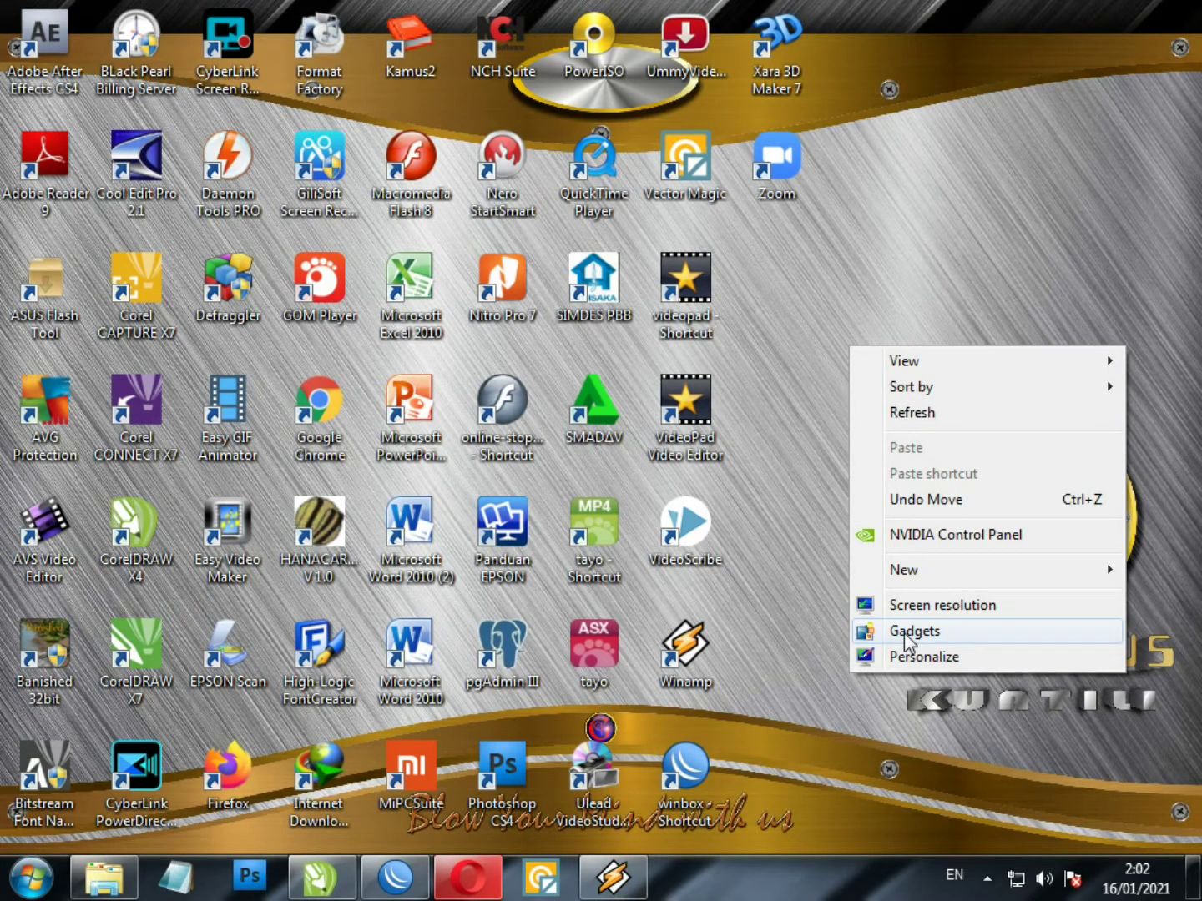
left_click(904, 635)
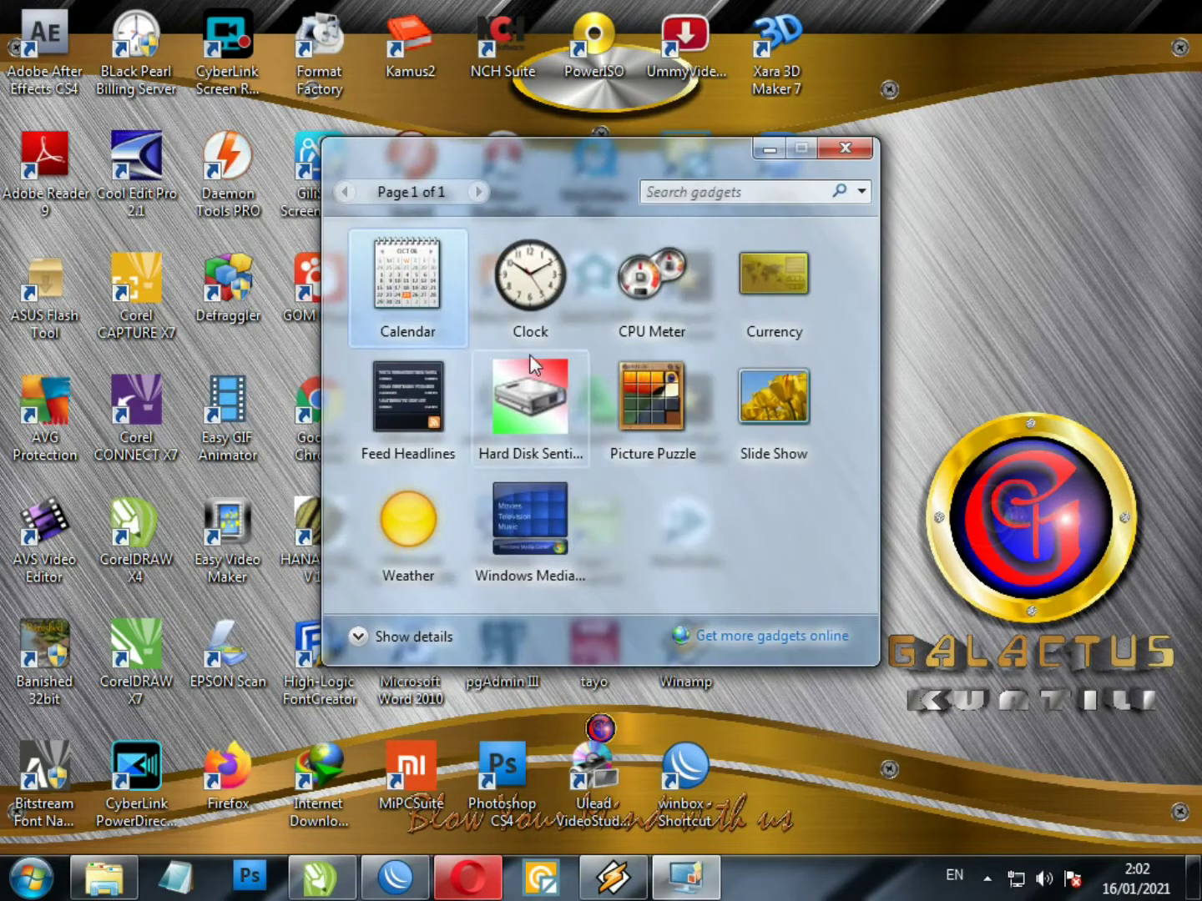
left_click(531, 280)
left_click_drag(1025, 177, 1110, 92)
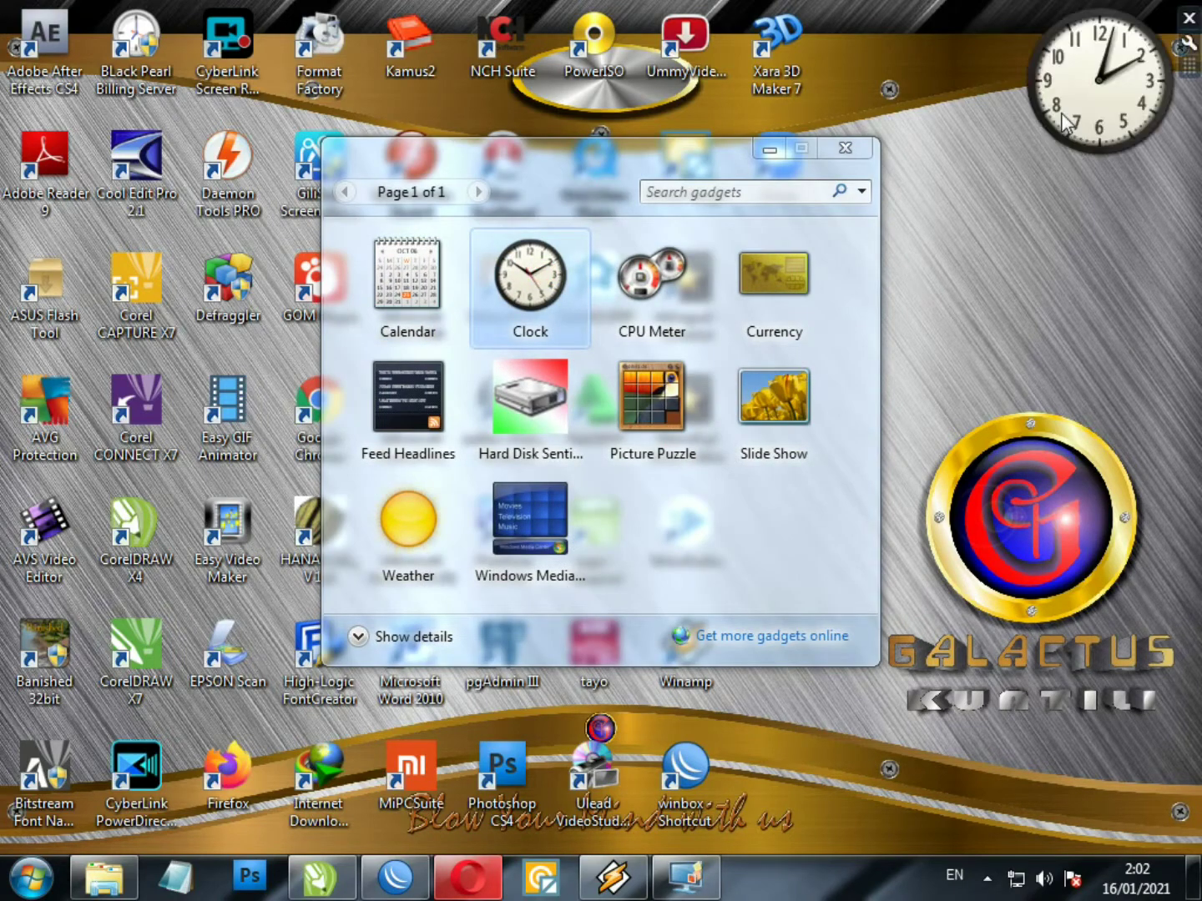
double_click(378, 316)
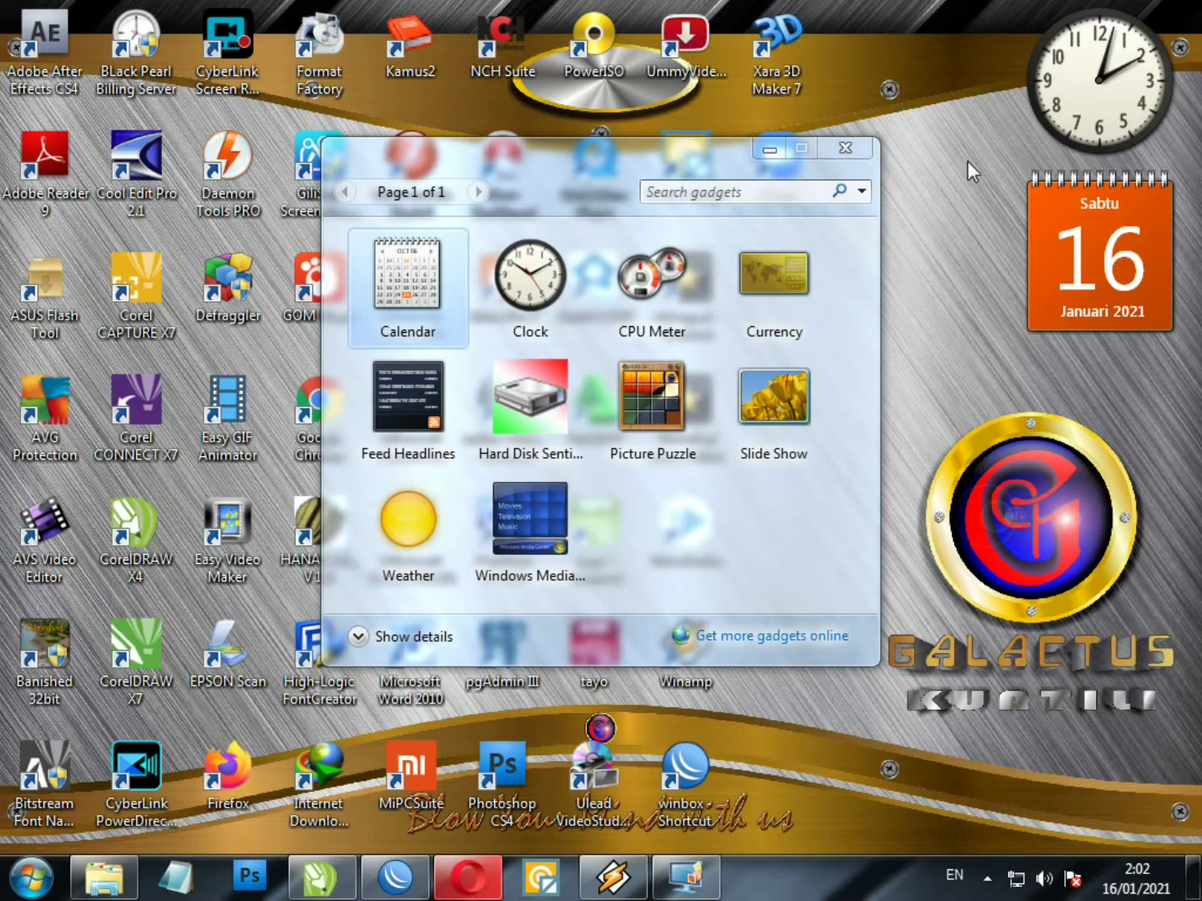
left_click(858, 157)
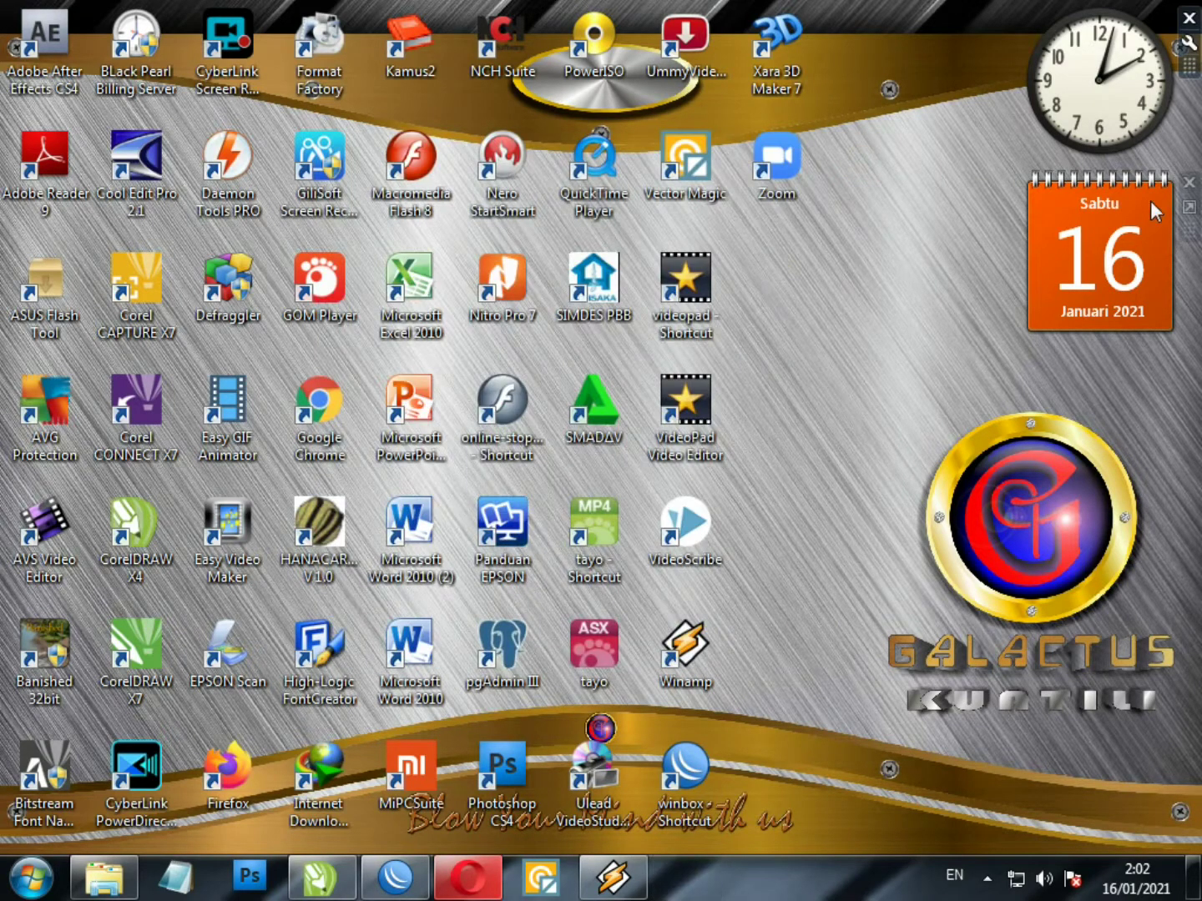
Remove the Calendar gadget, move the Clock gadget above the wallpaper's round logo, and remove it from the desktop
left_click(1189, 182)
left_click_drag(1136, 42, 991, 309)
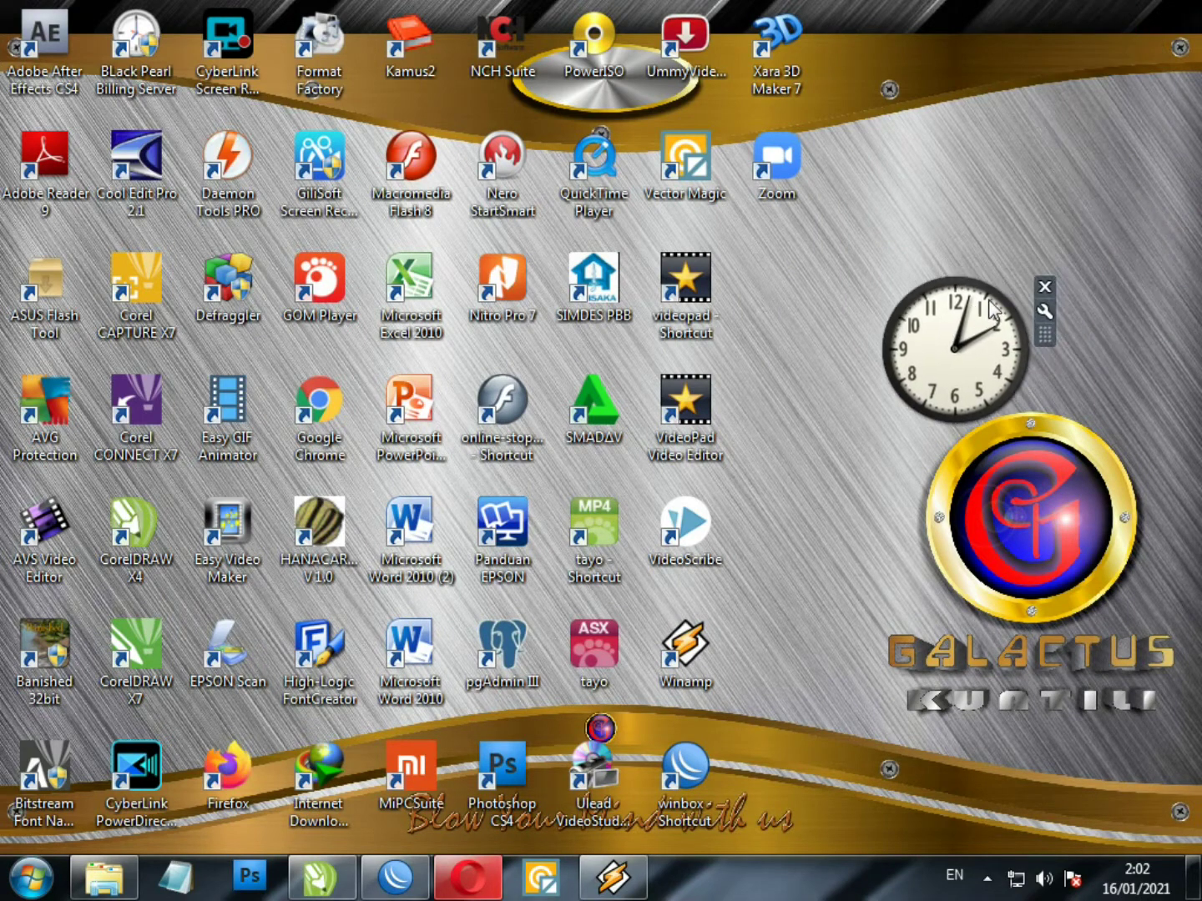
left_click(1044, 287)
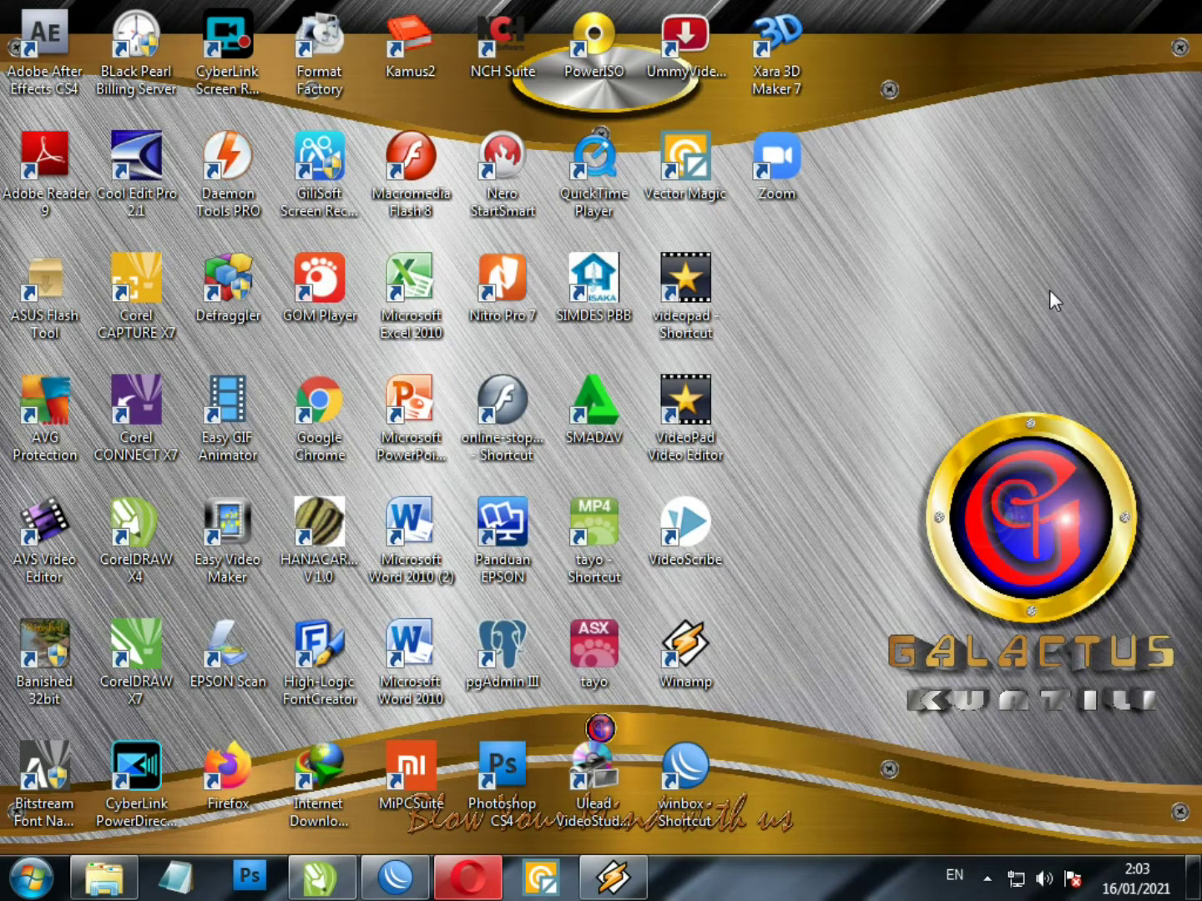
Set the screen resolution to 800 × 600, keep the changes, and close the display settings
right_click(907, 306)
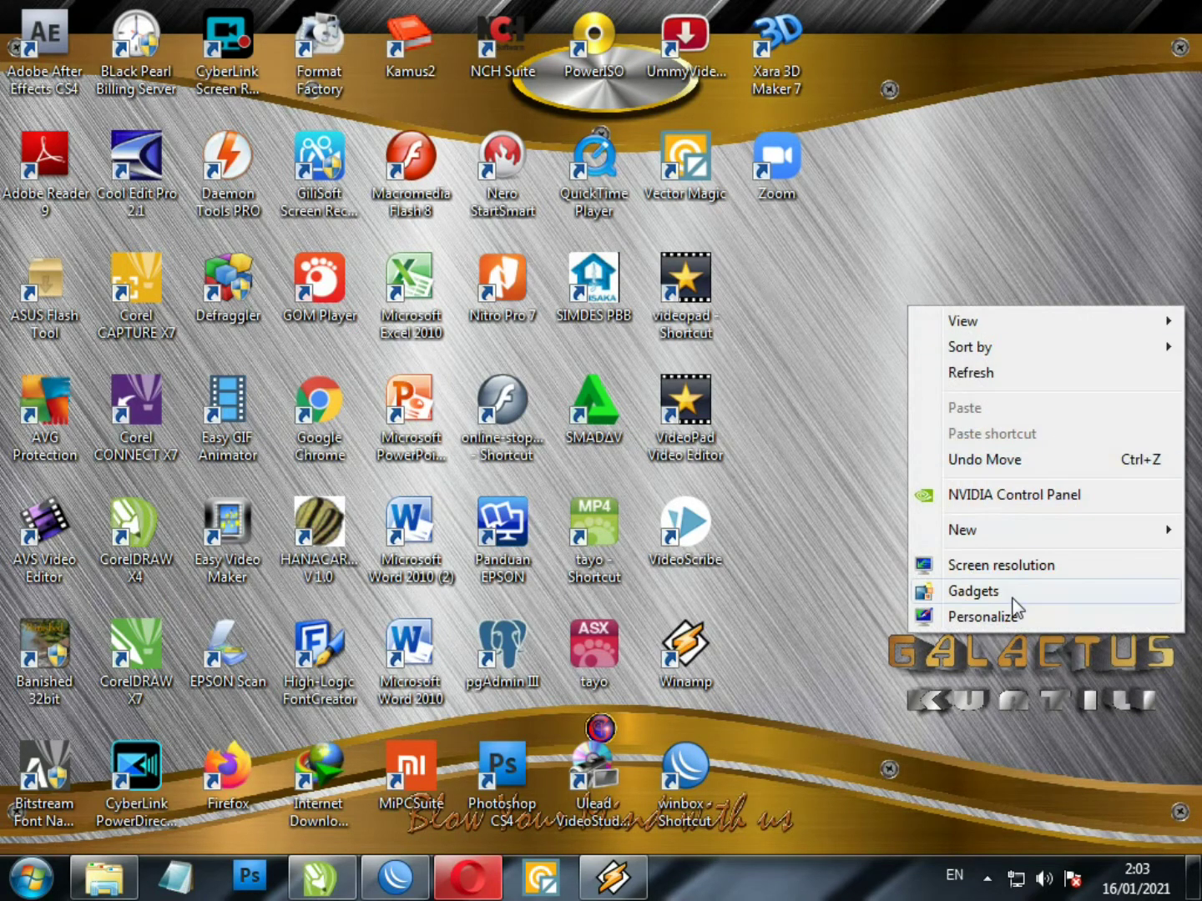
right_click(849, 226)
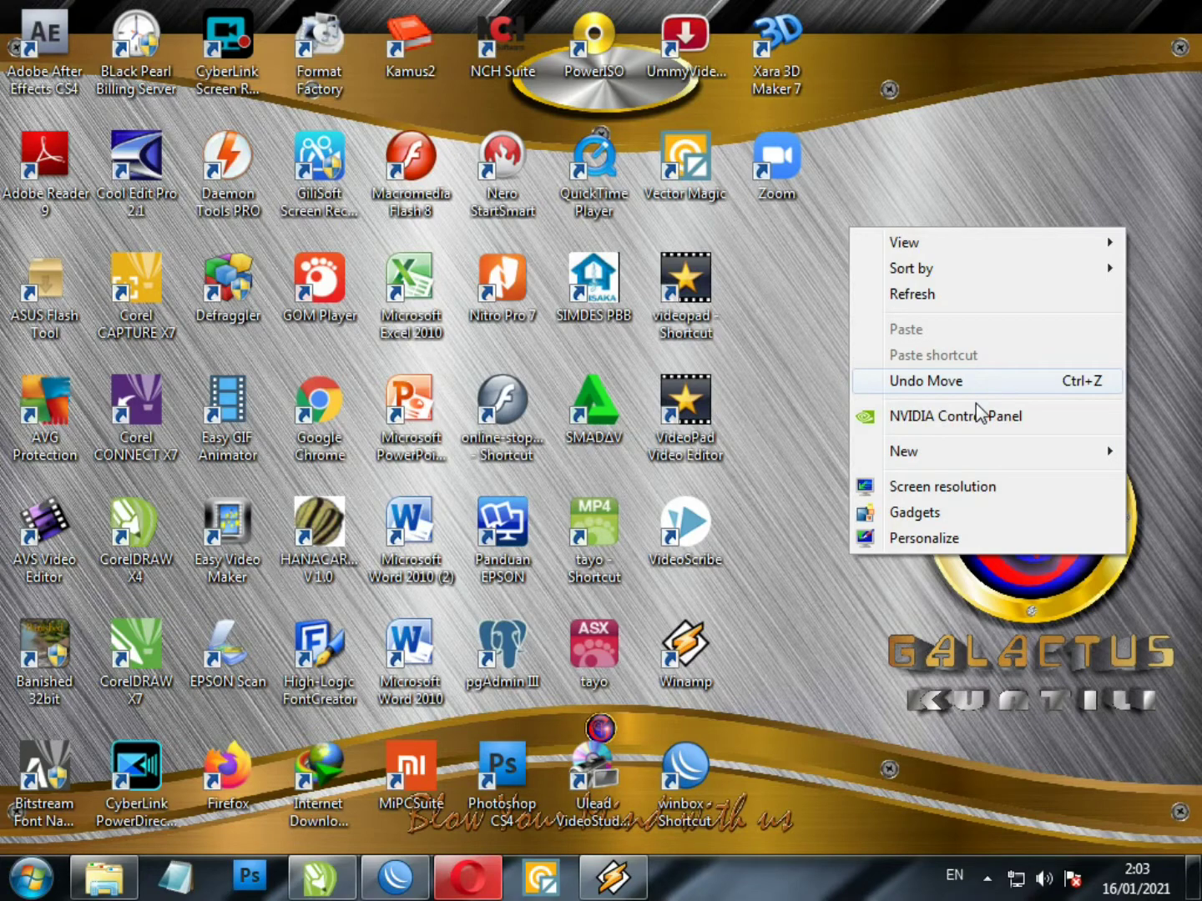
mouse_move(979, 465)
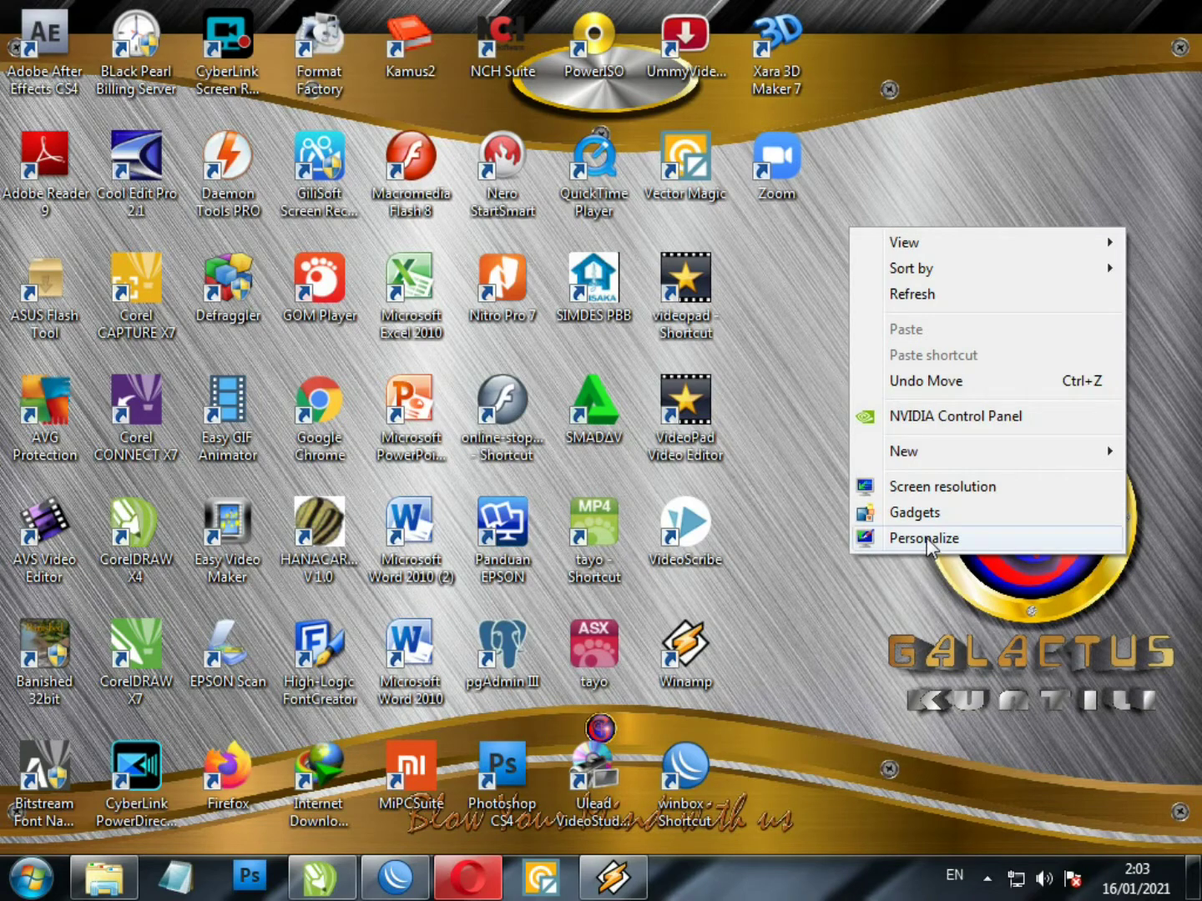
left_click(935, 489)
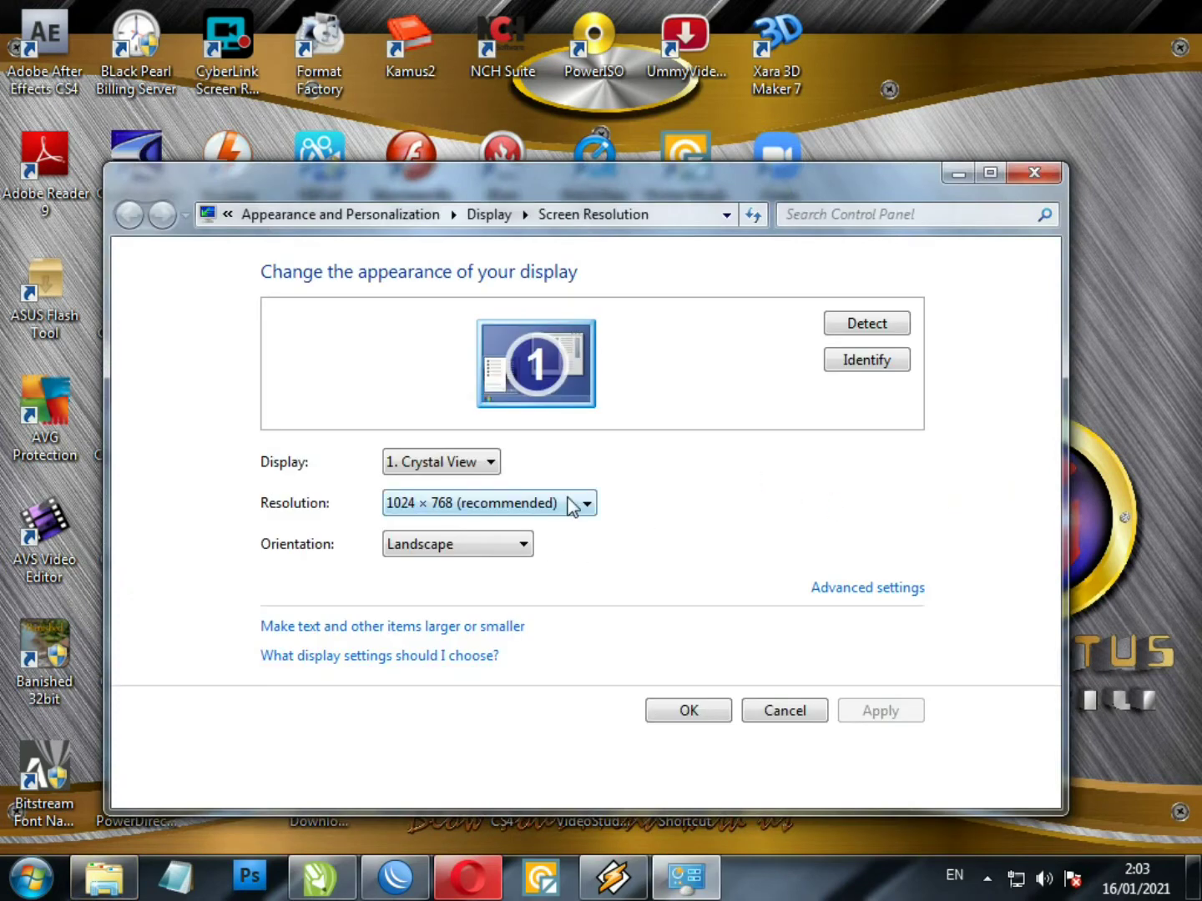
left_click(570, 504)
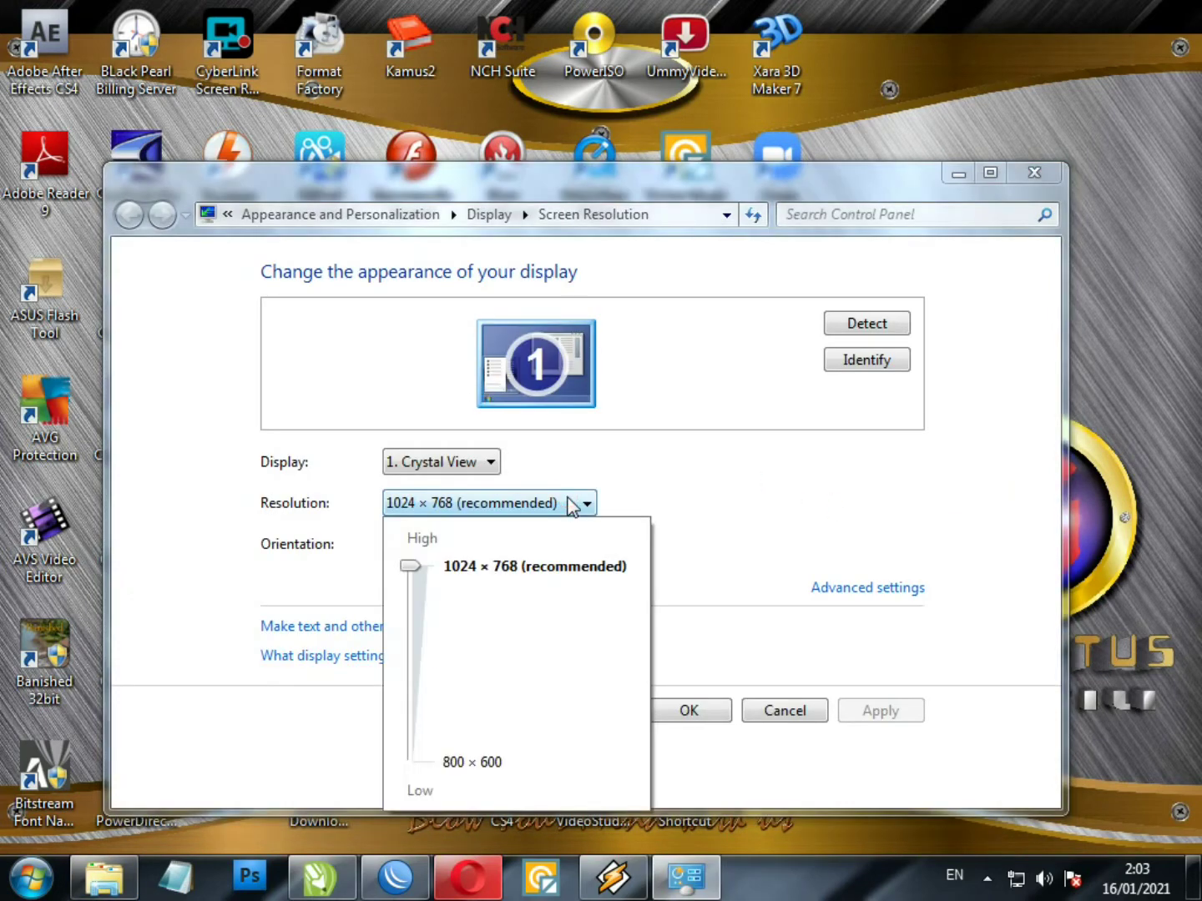
left_click(414, 762)
left_click(801, 500)
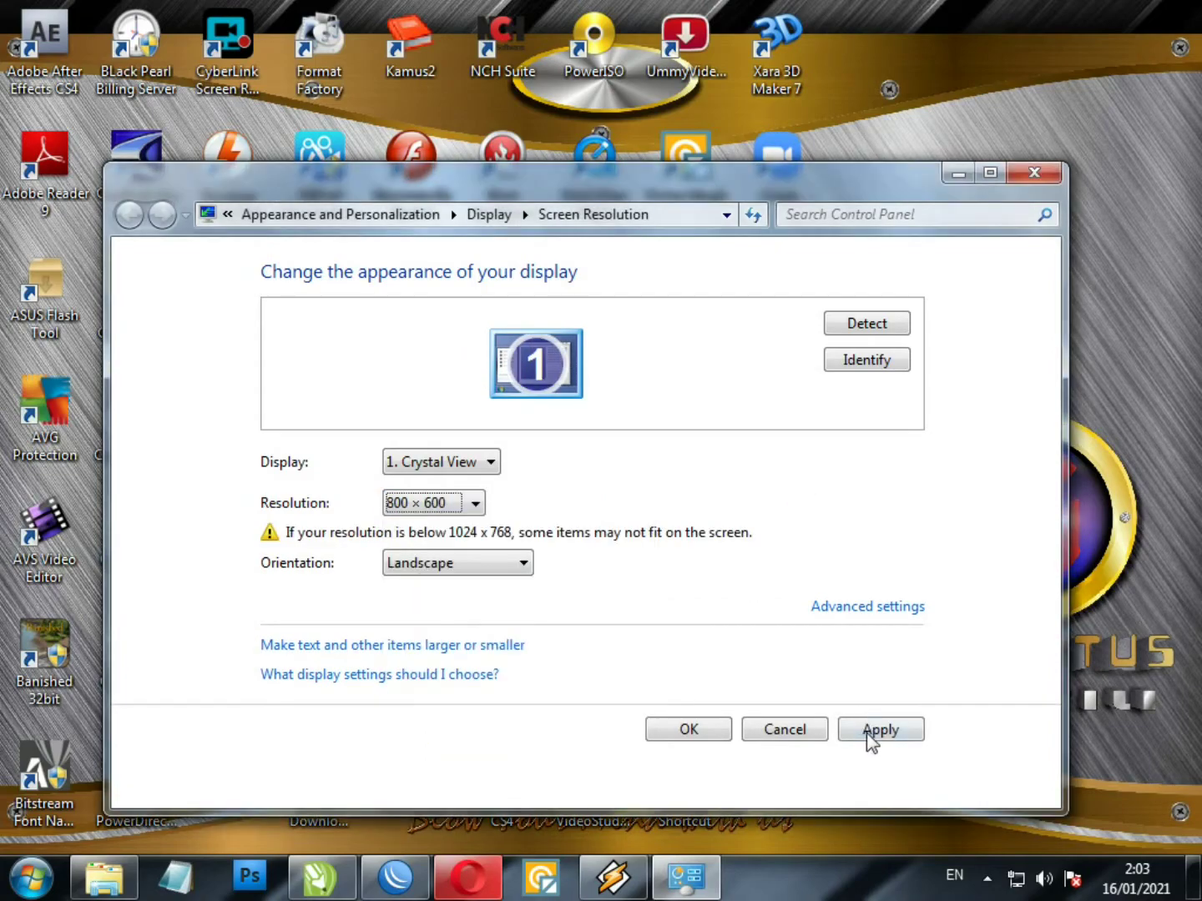
left_click(868, 732)
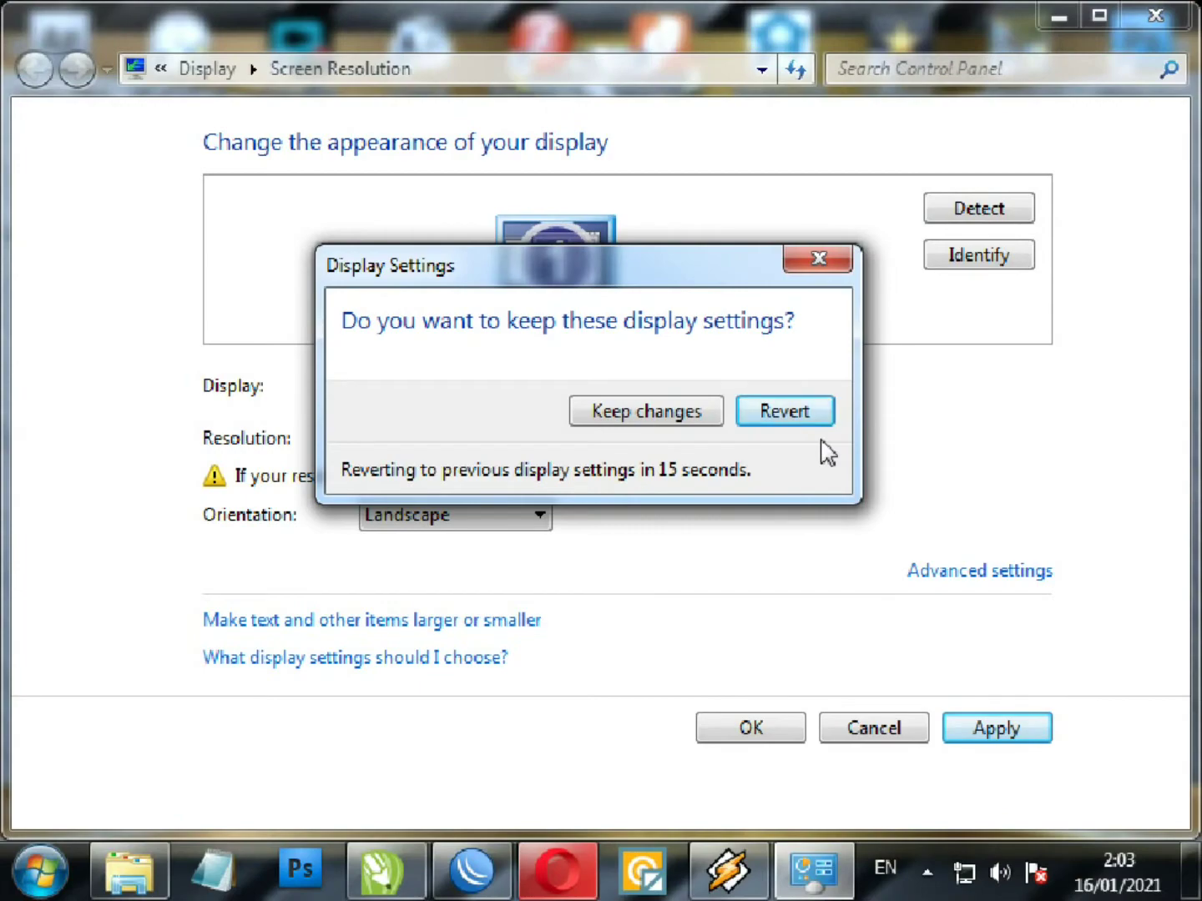
left_click(696, 411)
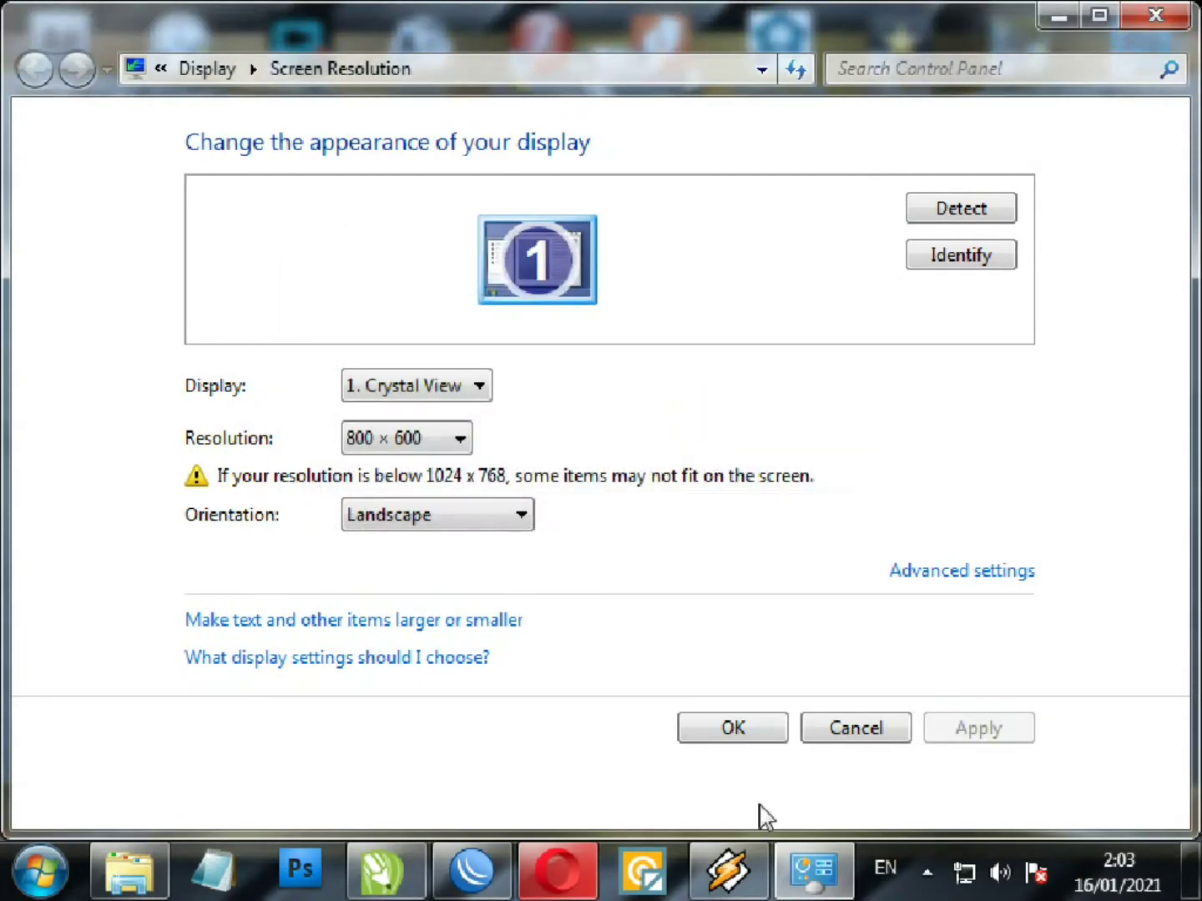
left_click(733, 726)
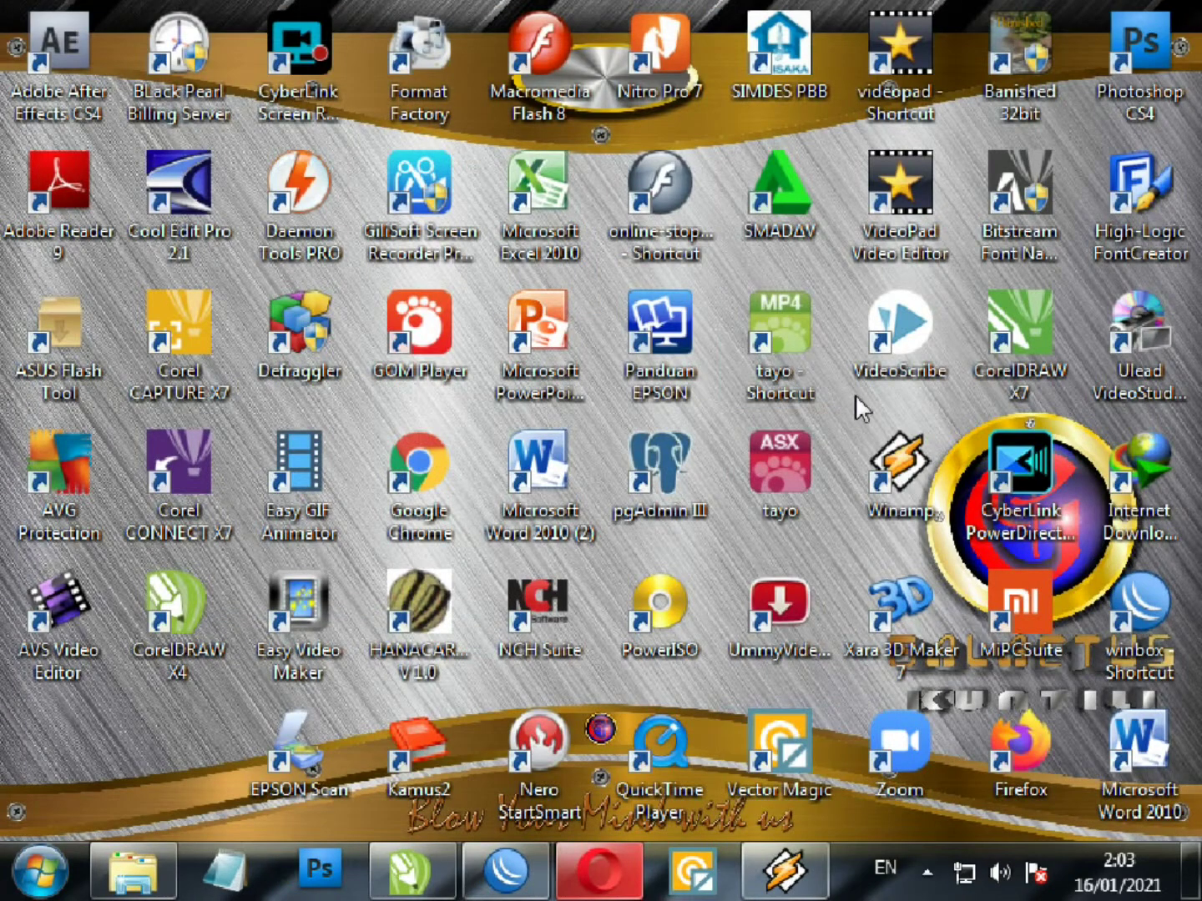
Set the screen resolution to 1024 × 768 (recommended), keep the changes, and close the display settings
right_click(848, 402)
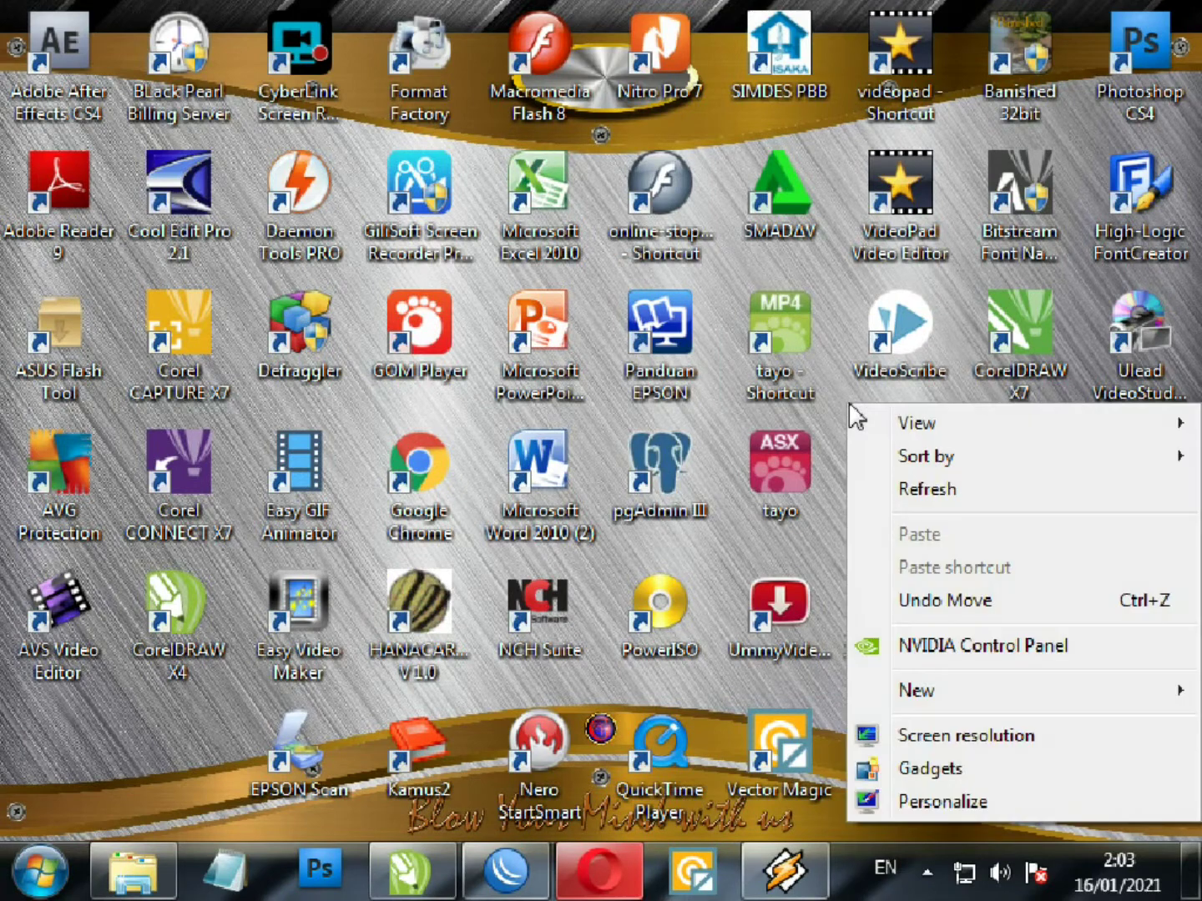
left_click(953, 740)
left_click(376, 439)
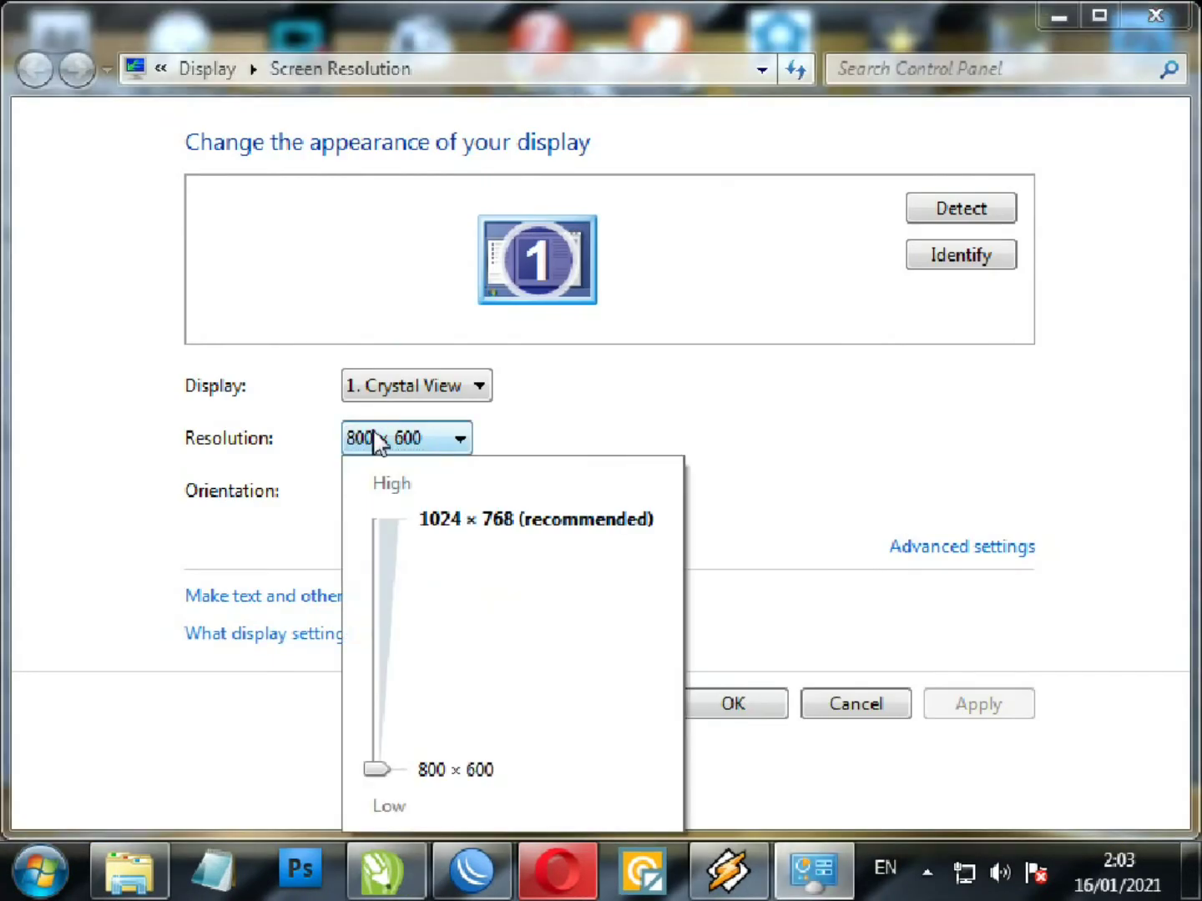
left_click(378, 524)
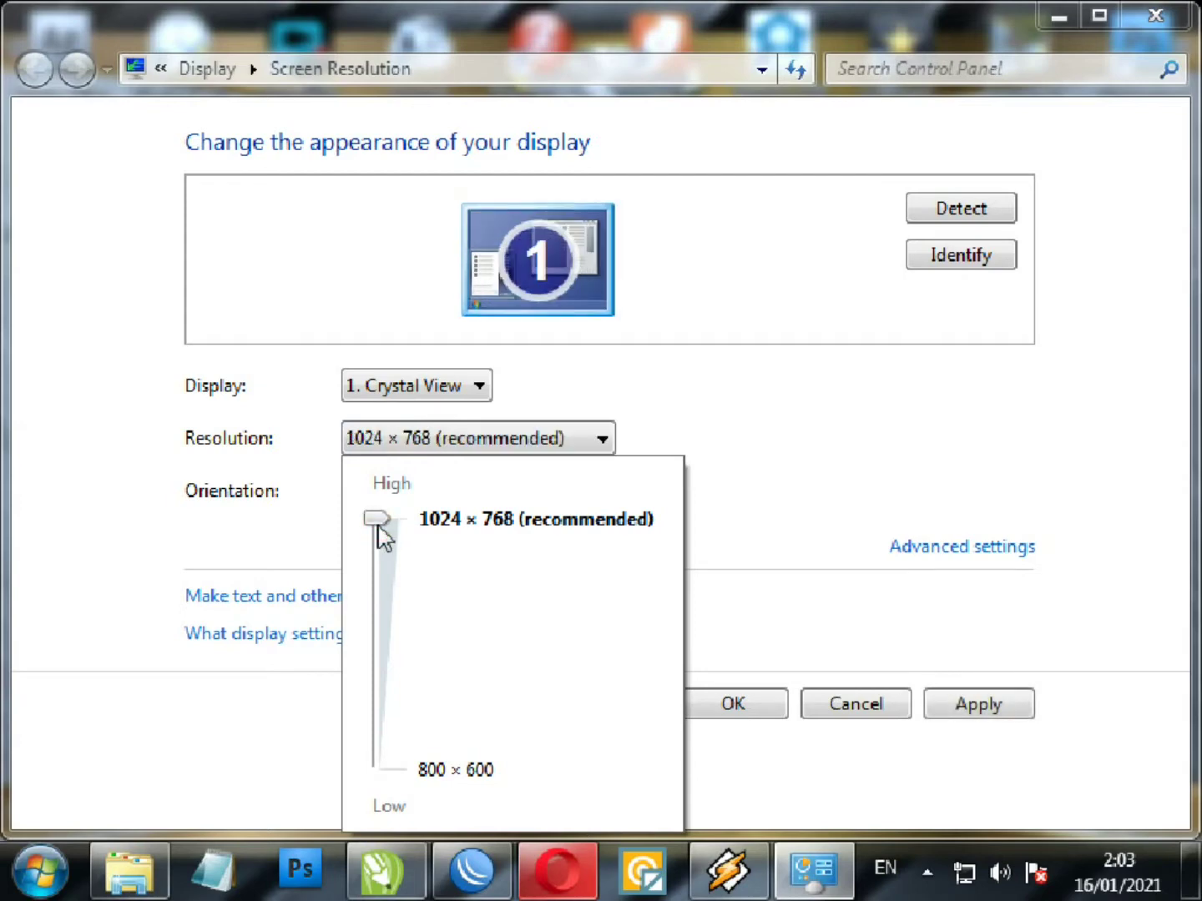
left_click(939, 410)
left_click(974, 706)
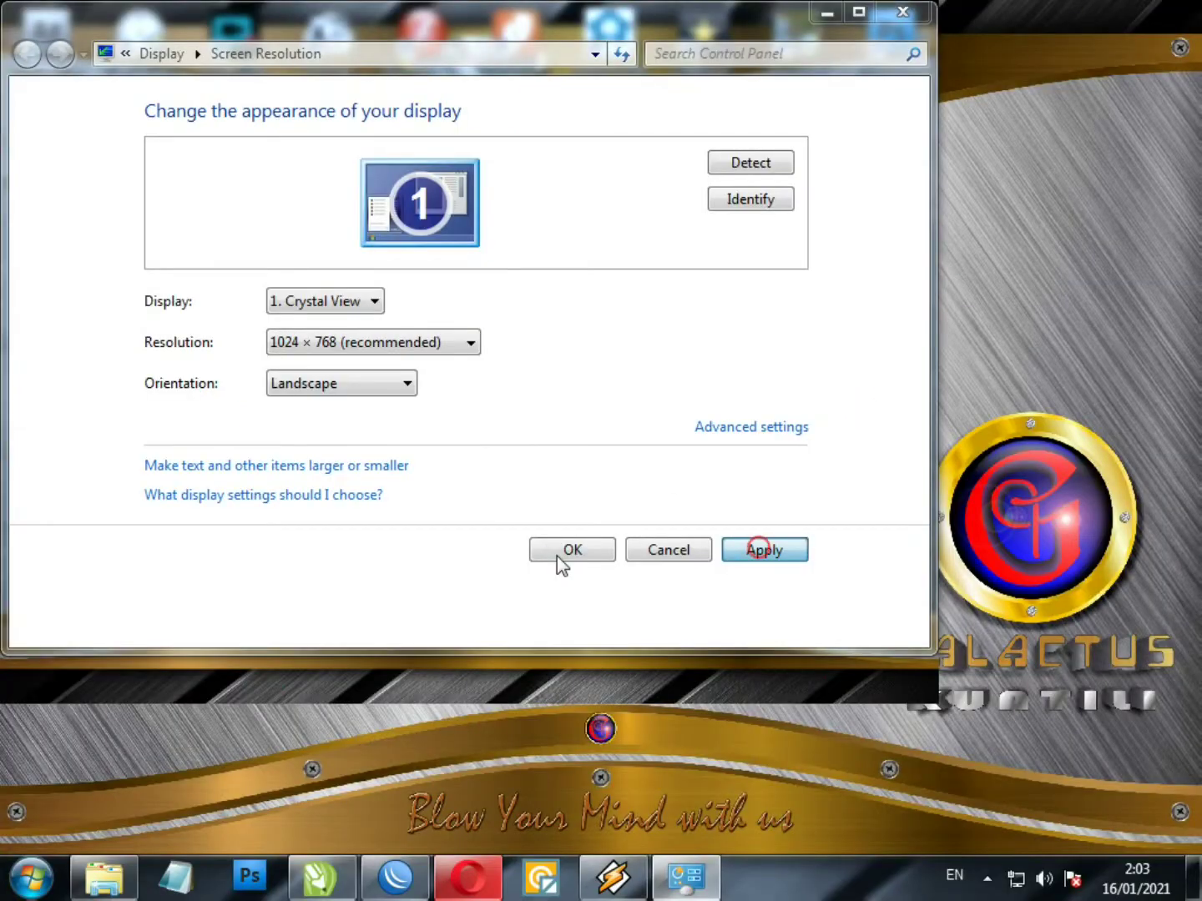
left_click(539, 325)
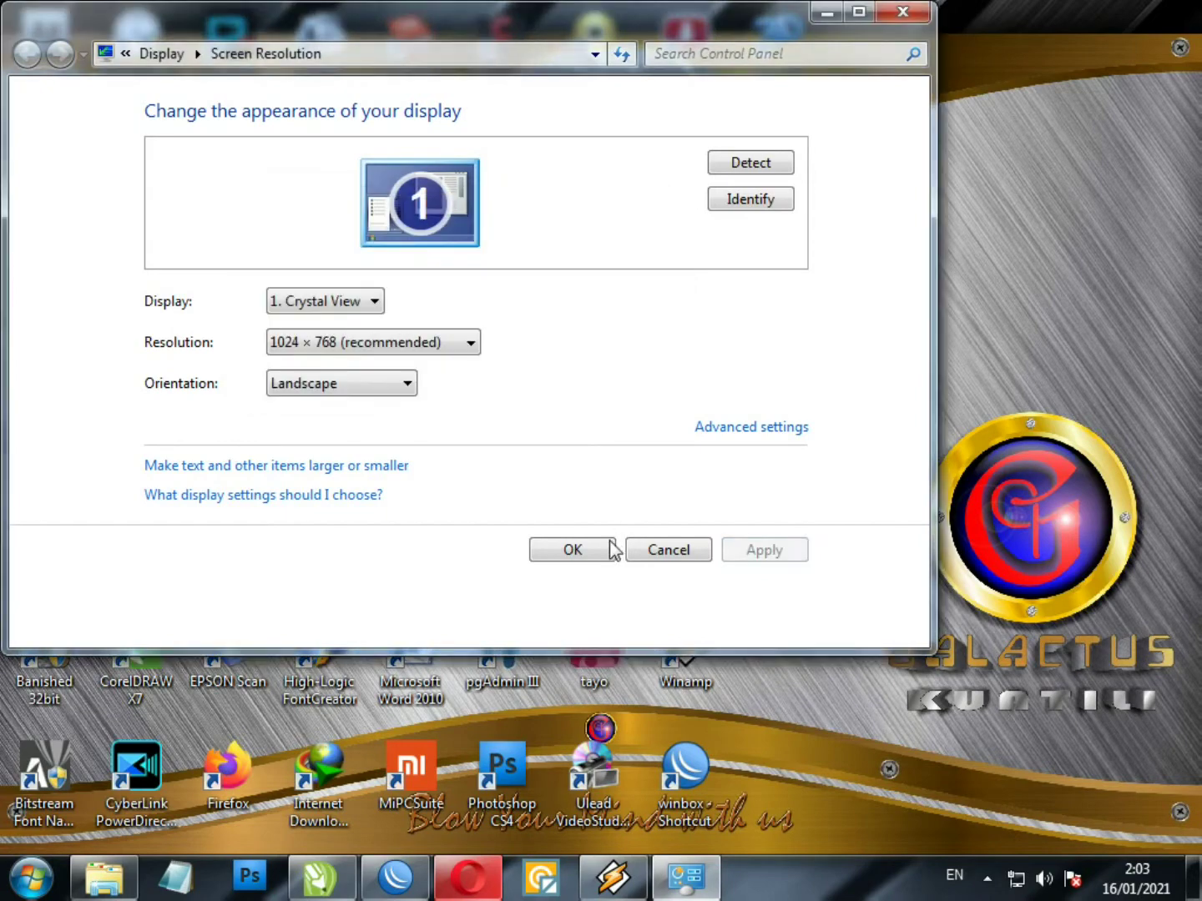
left_click(600, 547)
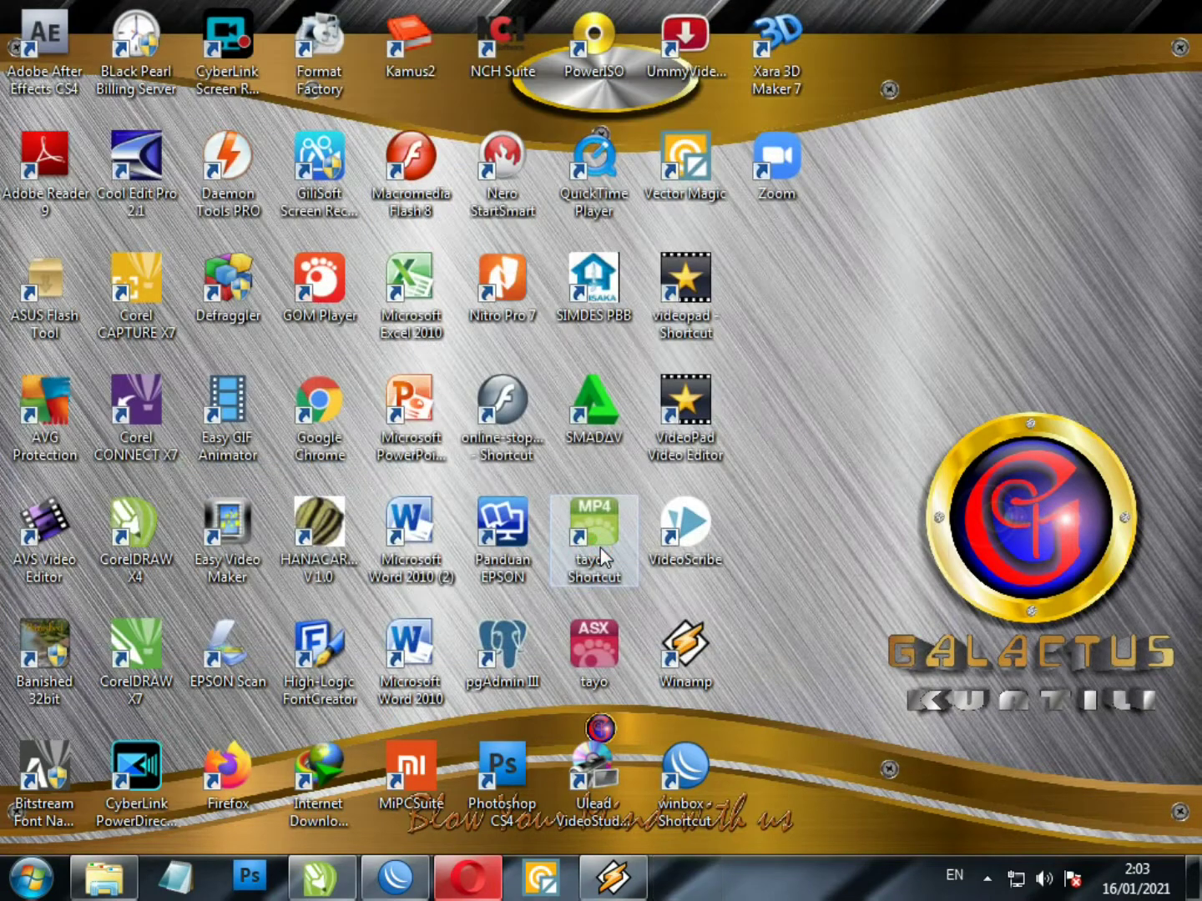
Open the Personalization settings, try the Computer and Recycle Bin options in the desktop icon settings, and cancel the dialog
right_click(822, 385)
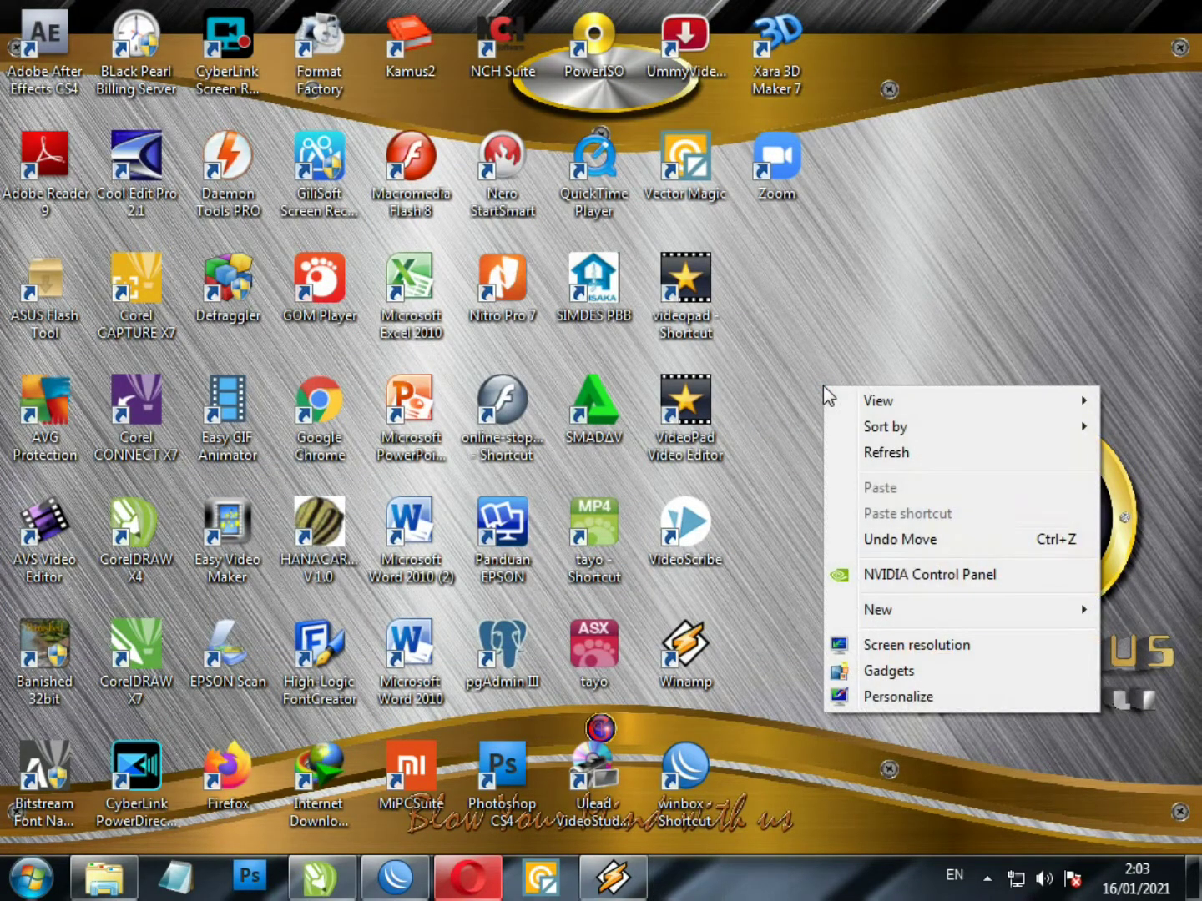
left_click(903, 696)
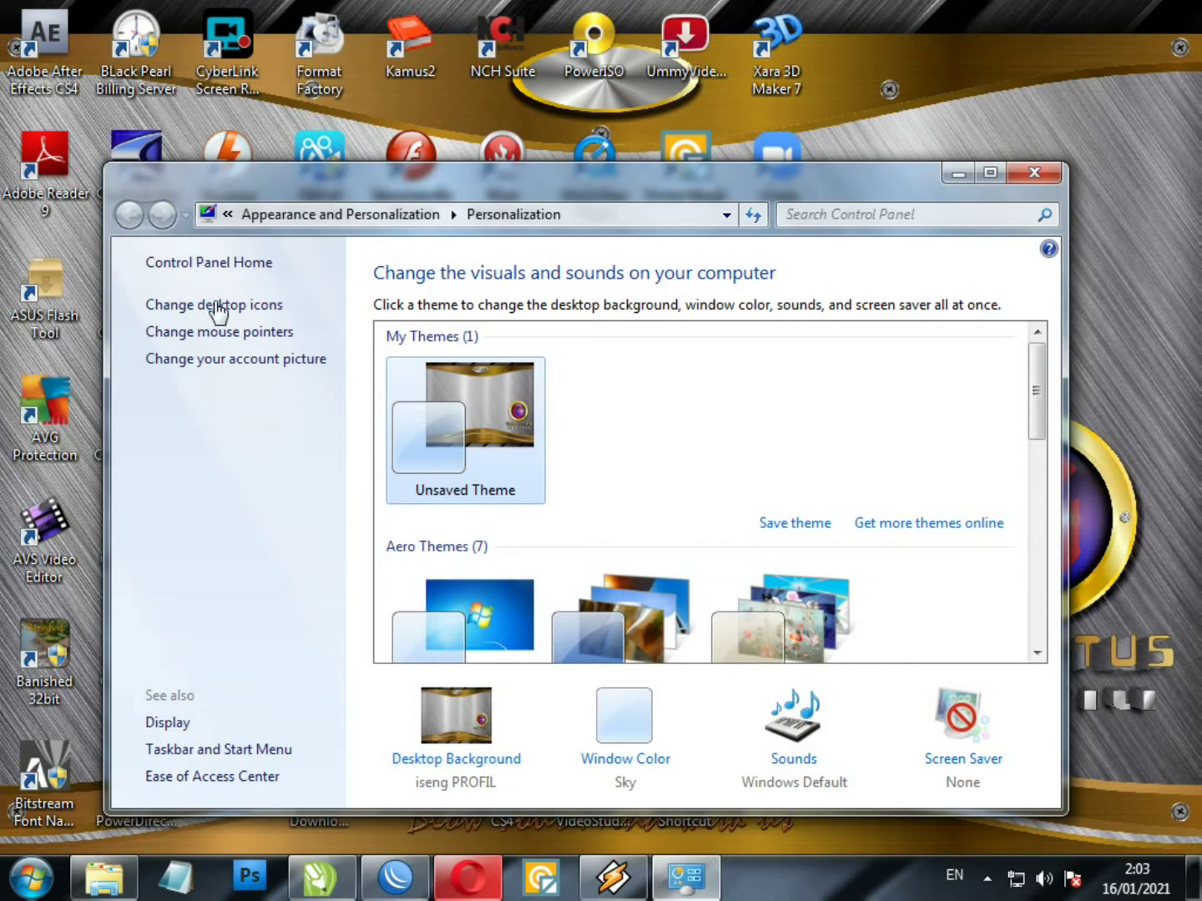
left_click(215, 306)
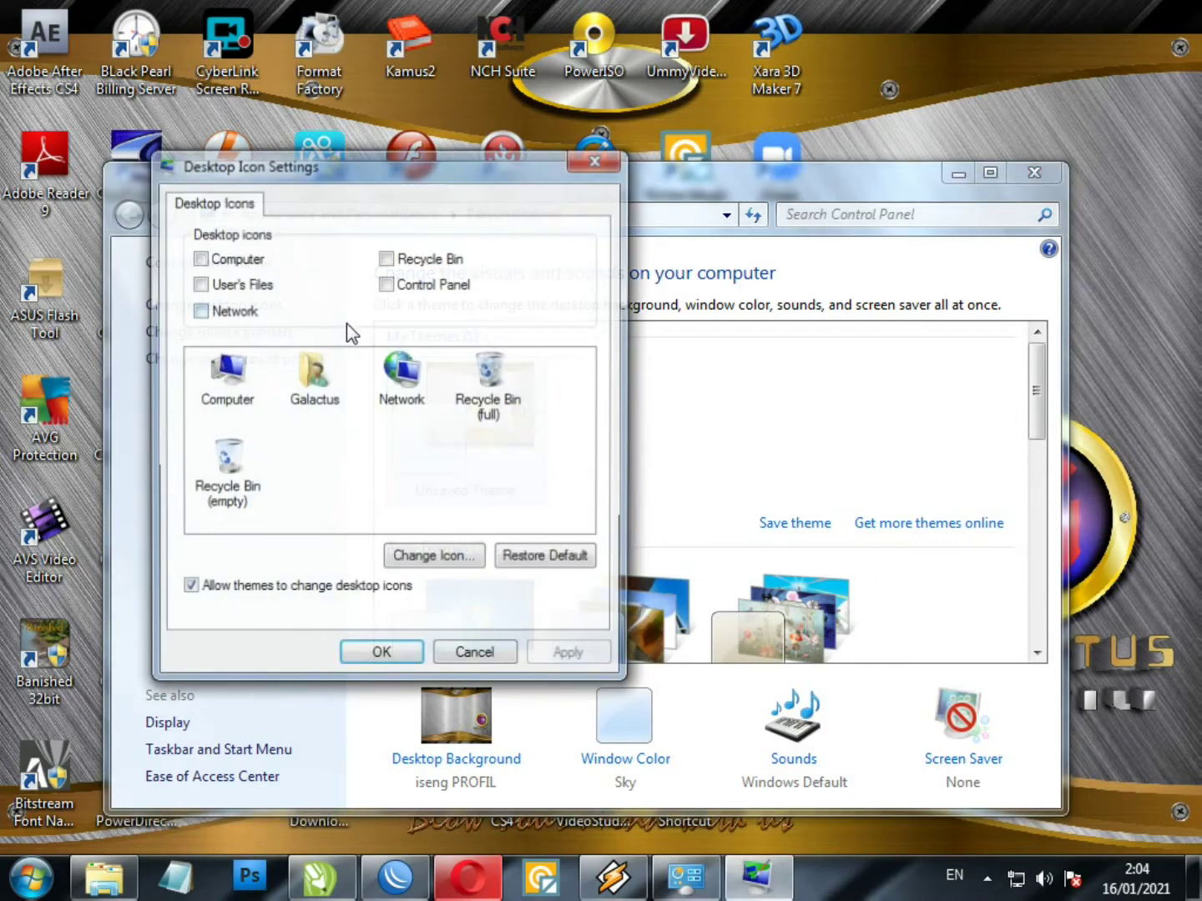
left_click(200, 259)
left_click(386, 259)
left_click(199, 257)
left_click(386, 259)
left_click(469, 657)
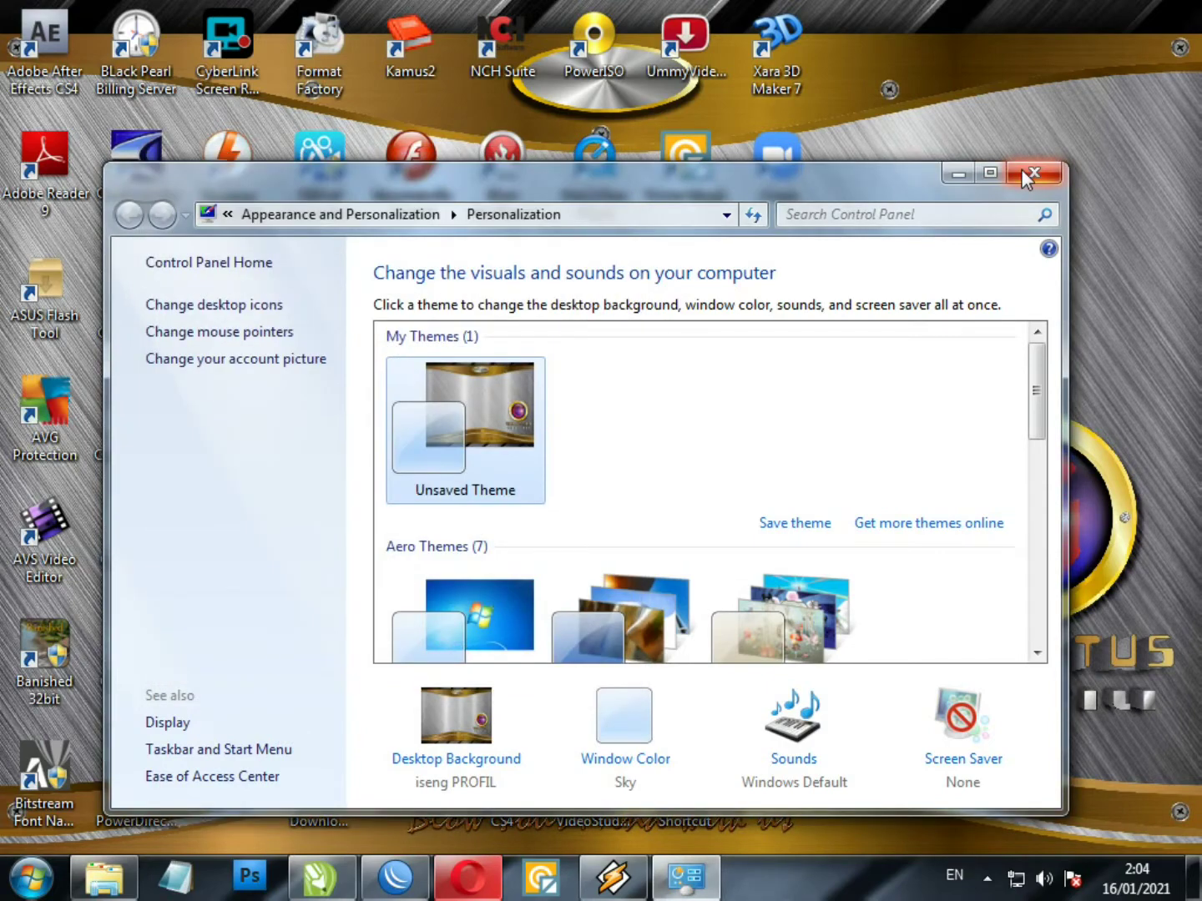
Move the Personalization window aside to view the desktop icons behind it, and bring it back to the middle
left_click_drag(793, 190, 968, 323)
left_click_drag(912, 268, 1115, 365)
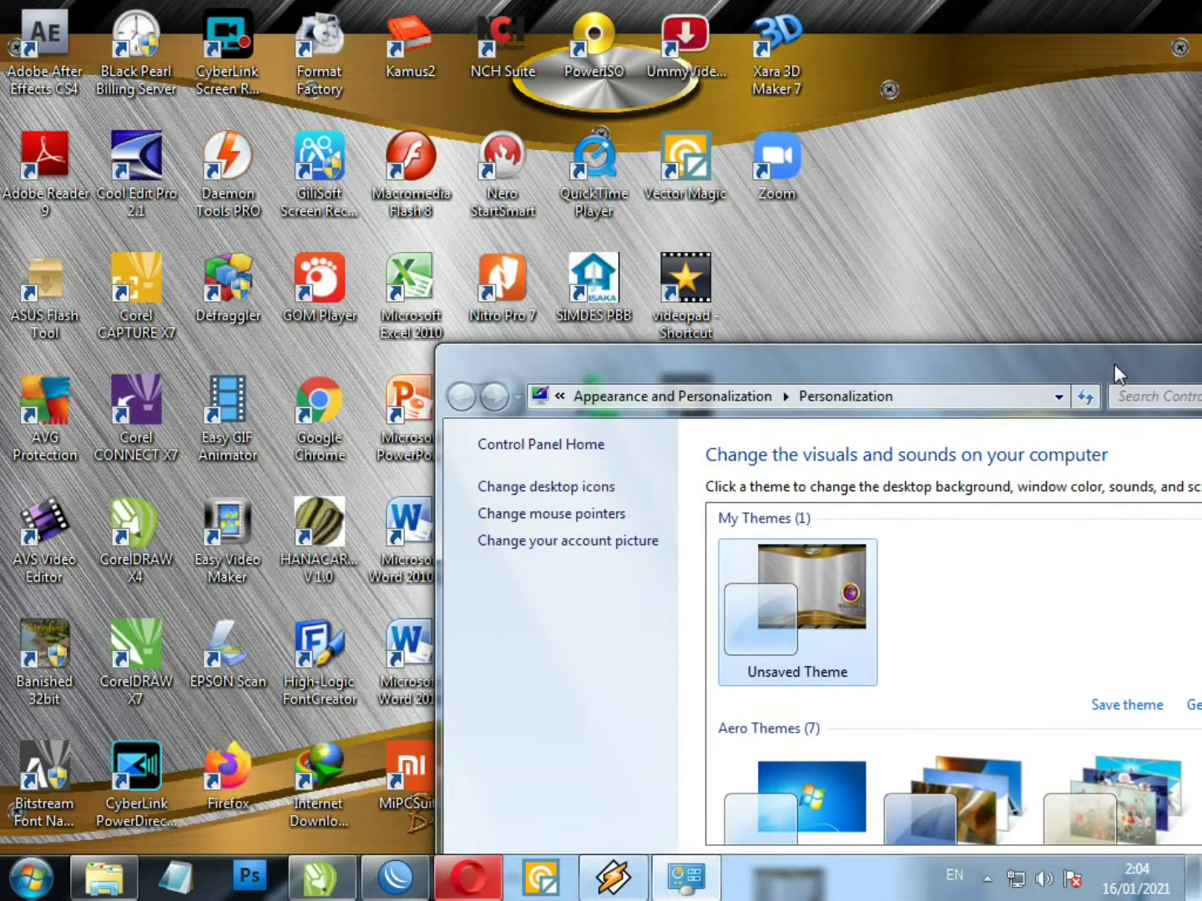
left_click_drag(869, 358, 544, 125)
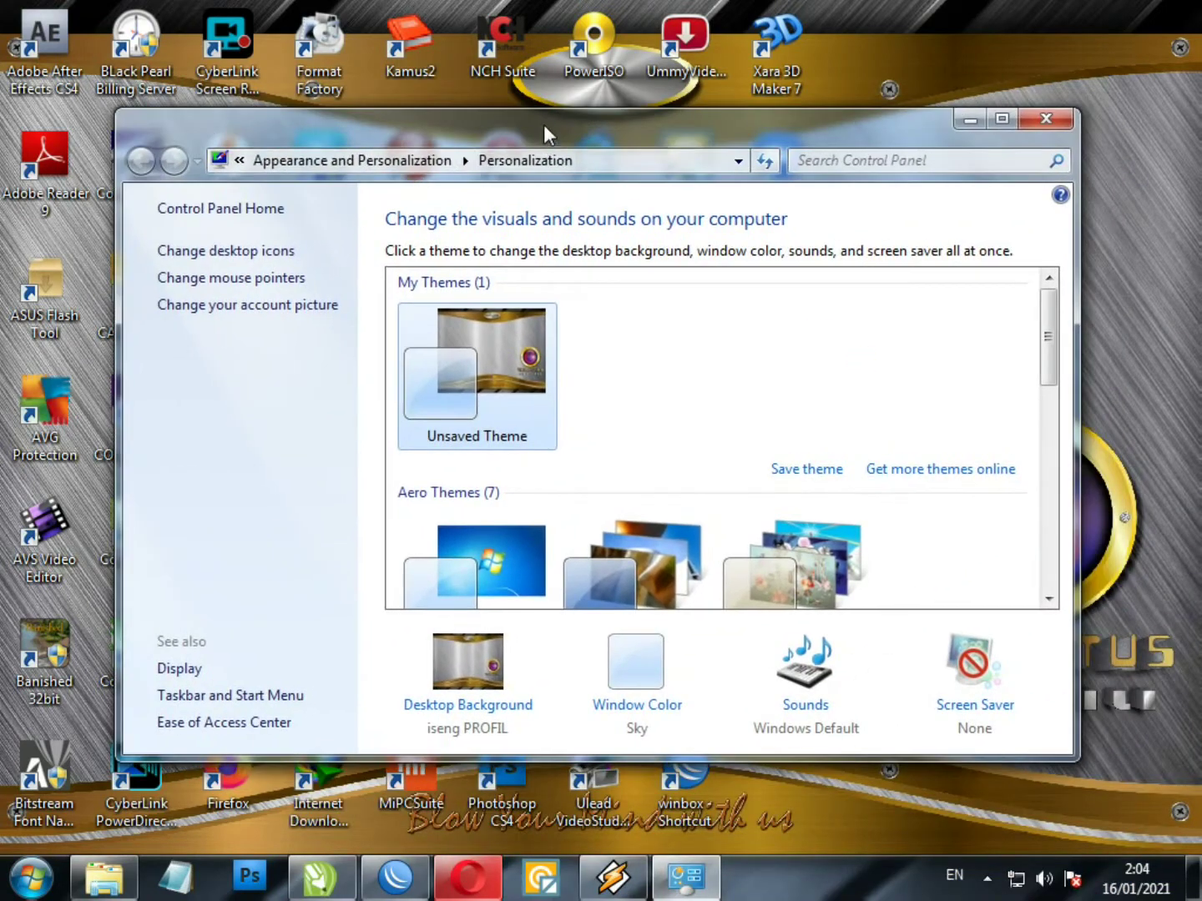
Enable the Computer and Recycle Bin desktop icons, apply the change, and minimize the Personalization window to reveal them
left_click(252, 252)
left_click(229, 288)
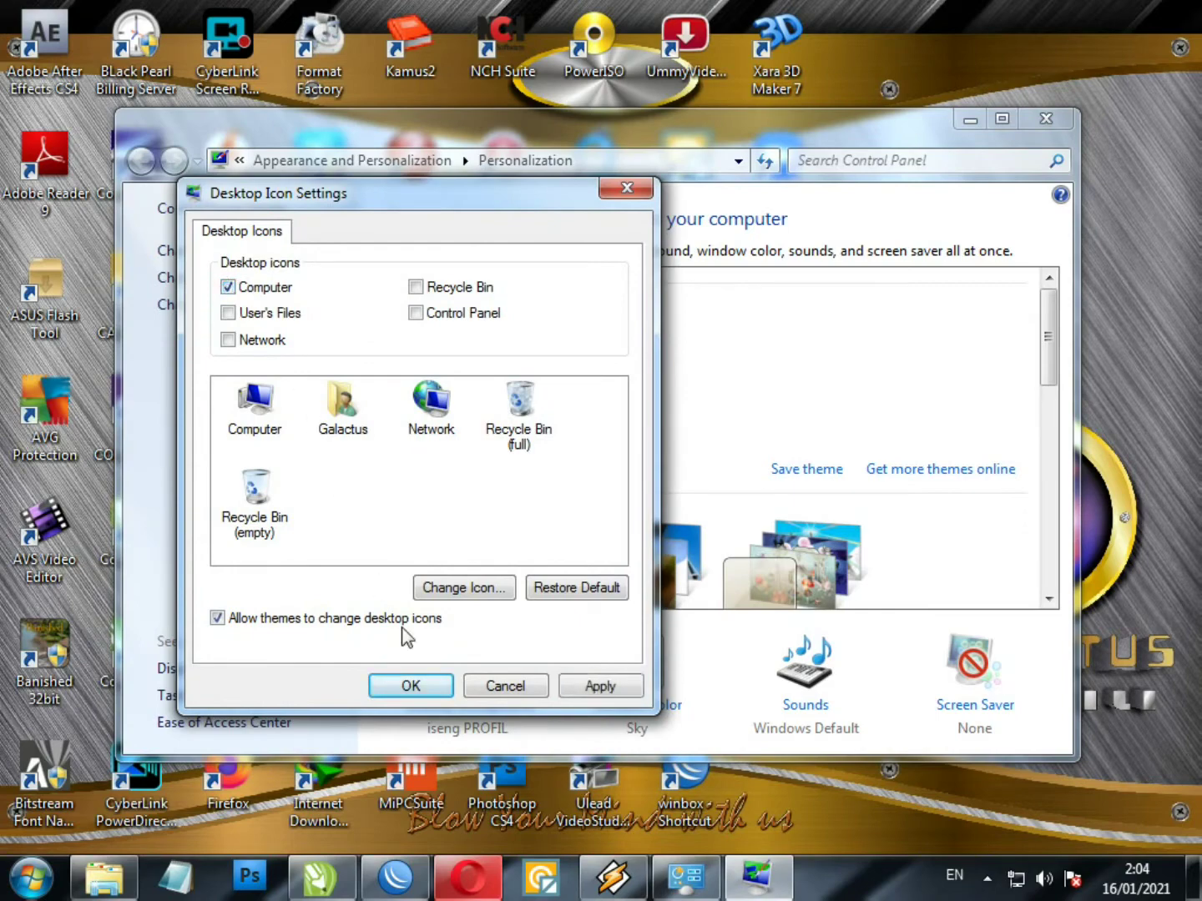
left_click(417, 287)
left_click(448, 686)
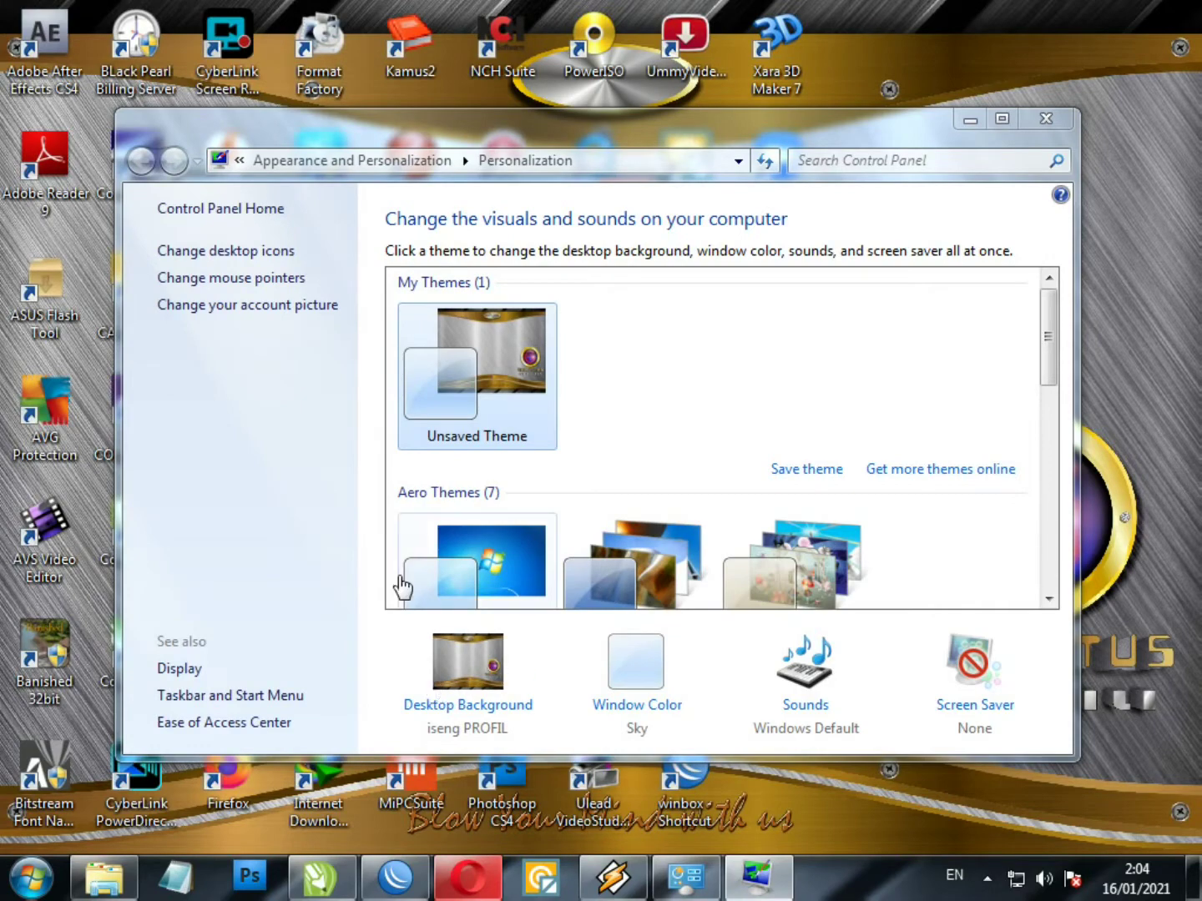
left_click(971, 117)
left_click(984, 191)
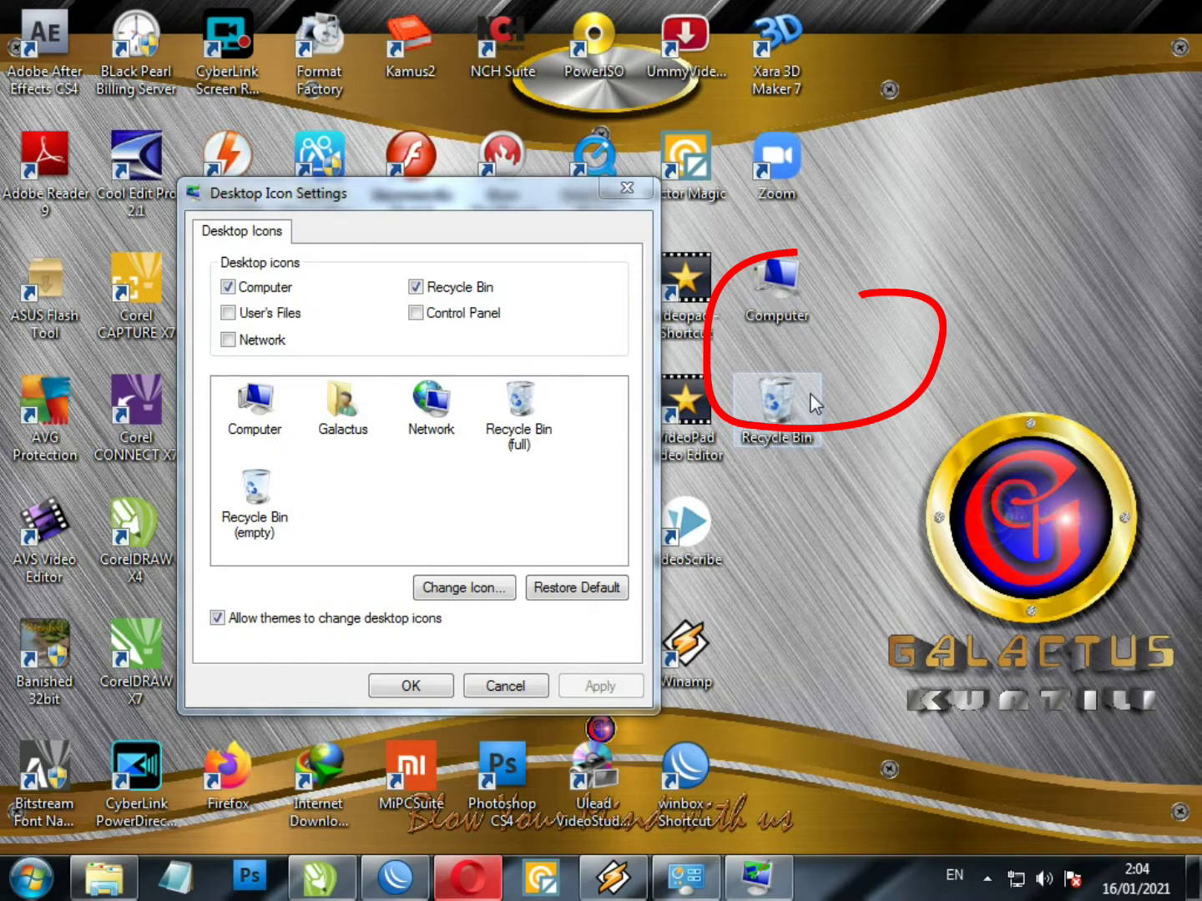
Turn off the Computer and Recycle Bin desktop icons, apply the change, and close the desktop icon settings
left_click(228, 288)
left_click(416, 287)
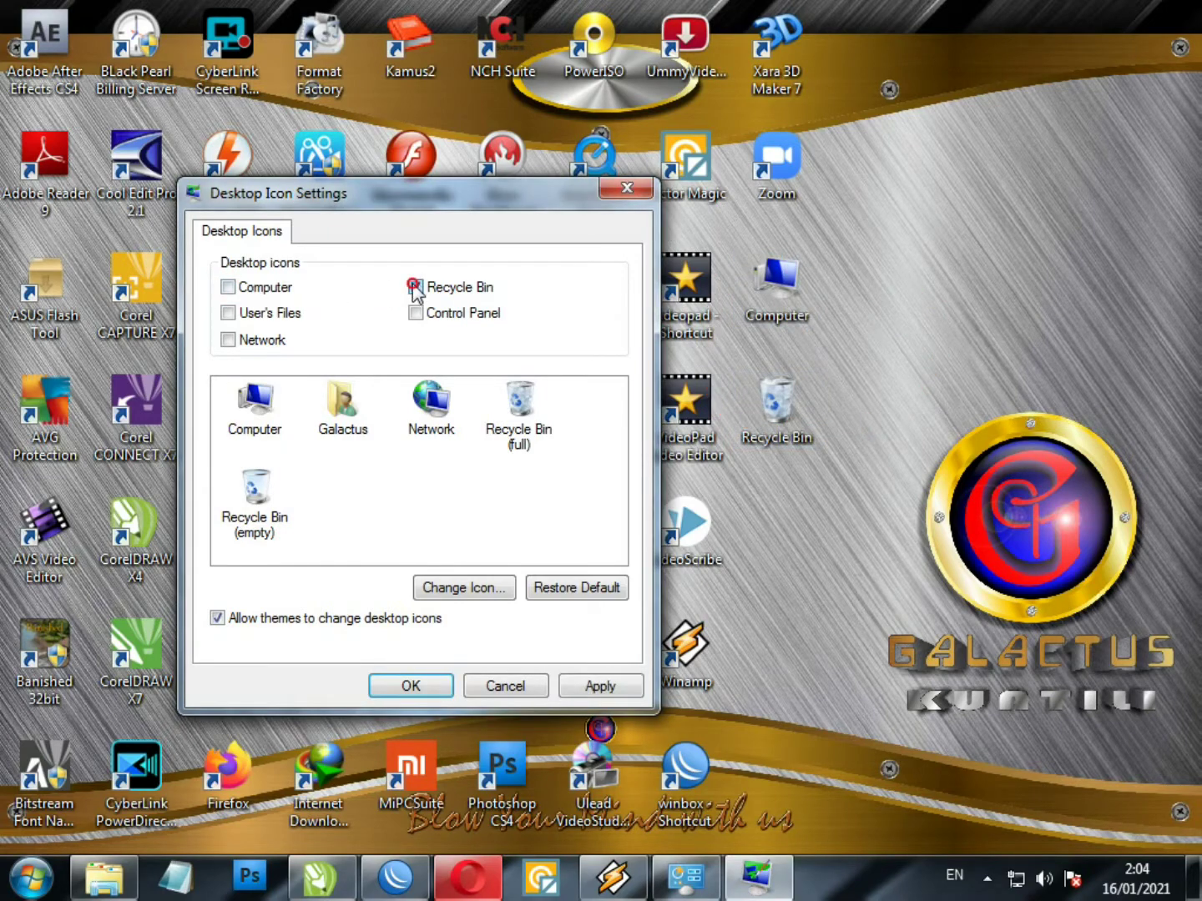
left_click(573, 685)
left_click(445, 686)
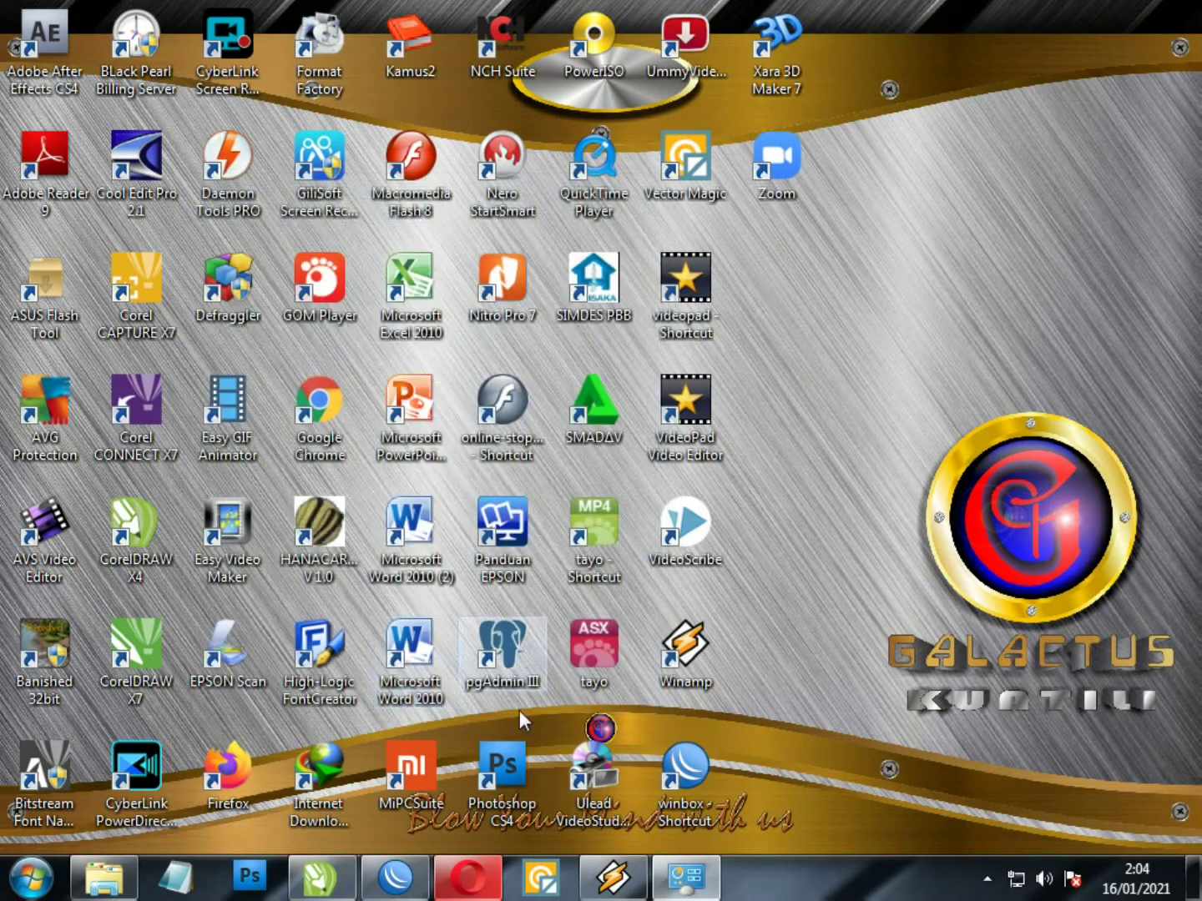
Restore the Personalization window and view the mouse pointer settings and the account picture choices without changing them
left_click(686, 876)
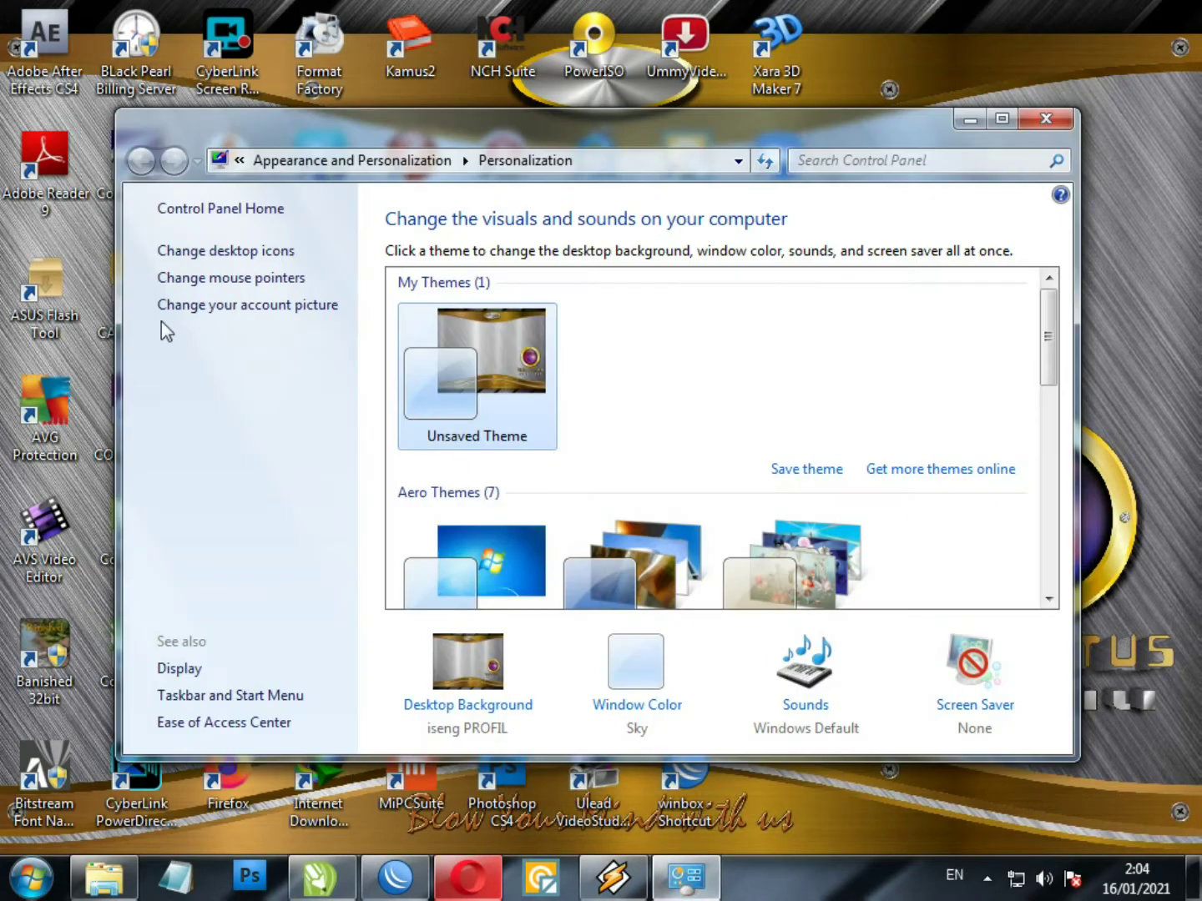
left_click(242, 277)
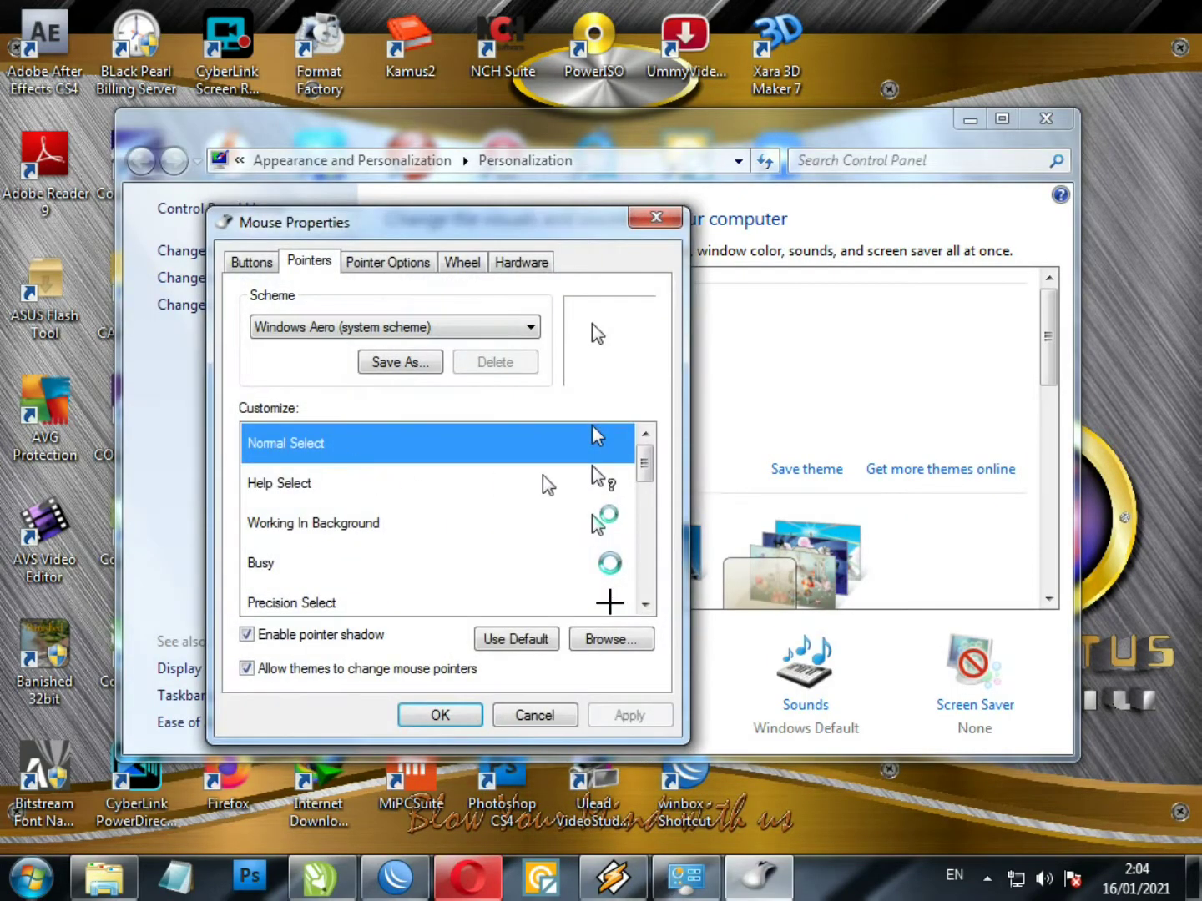
left_click(523, 720)
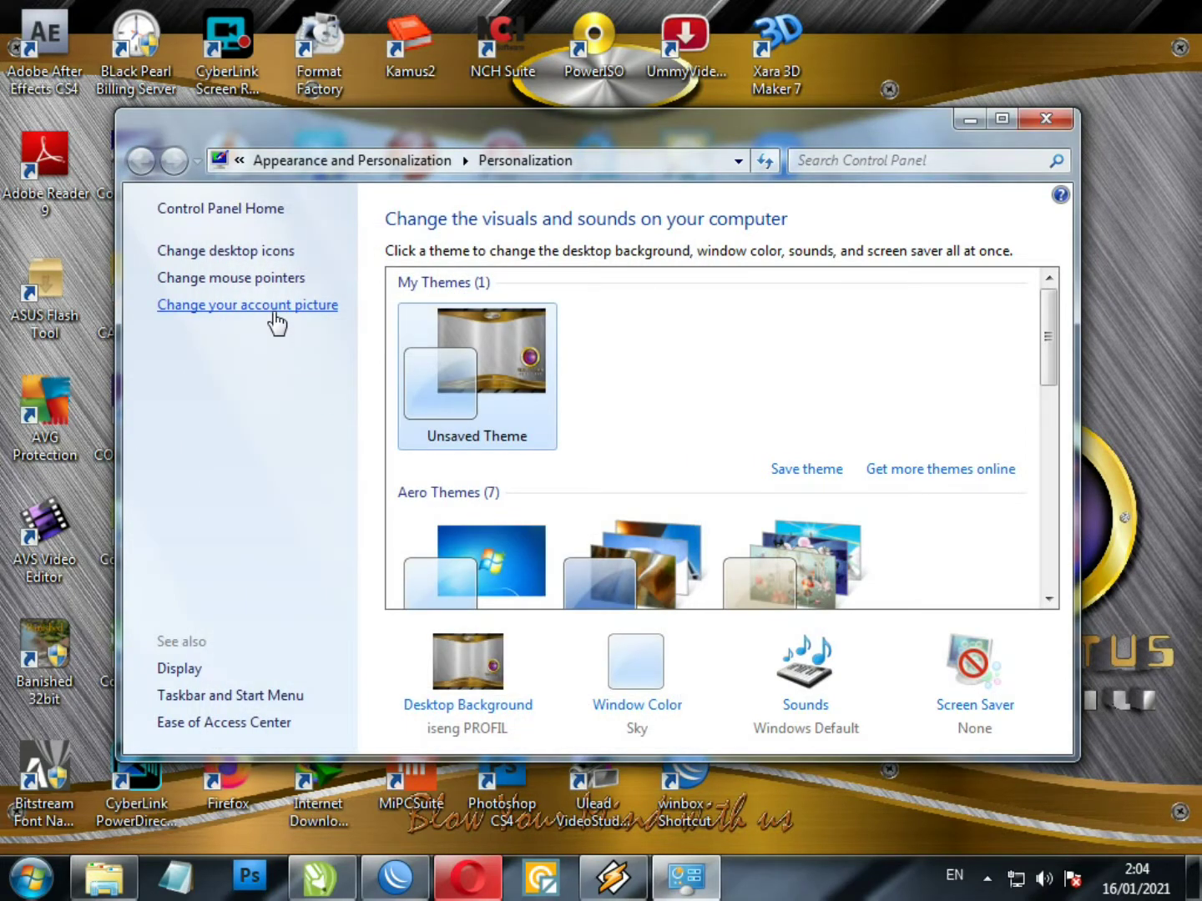
left_click(273, 315)
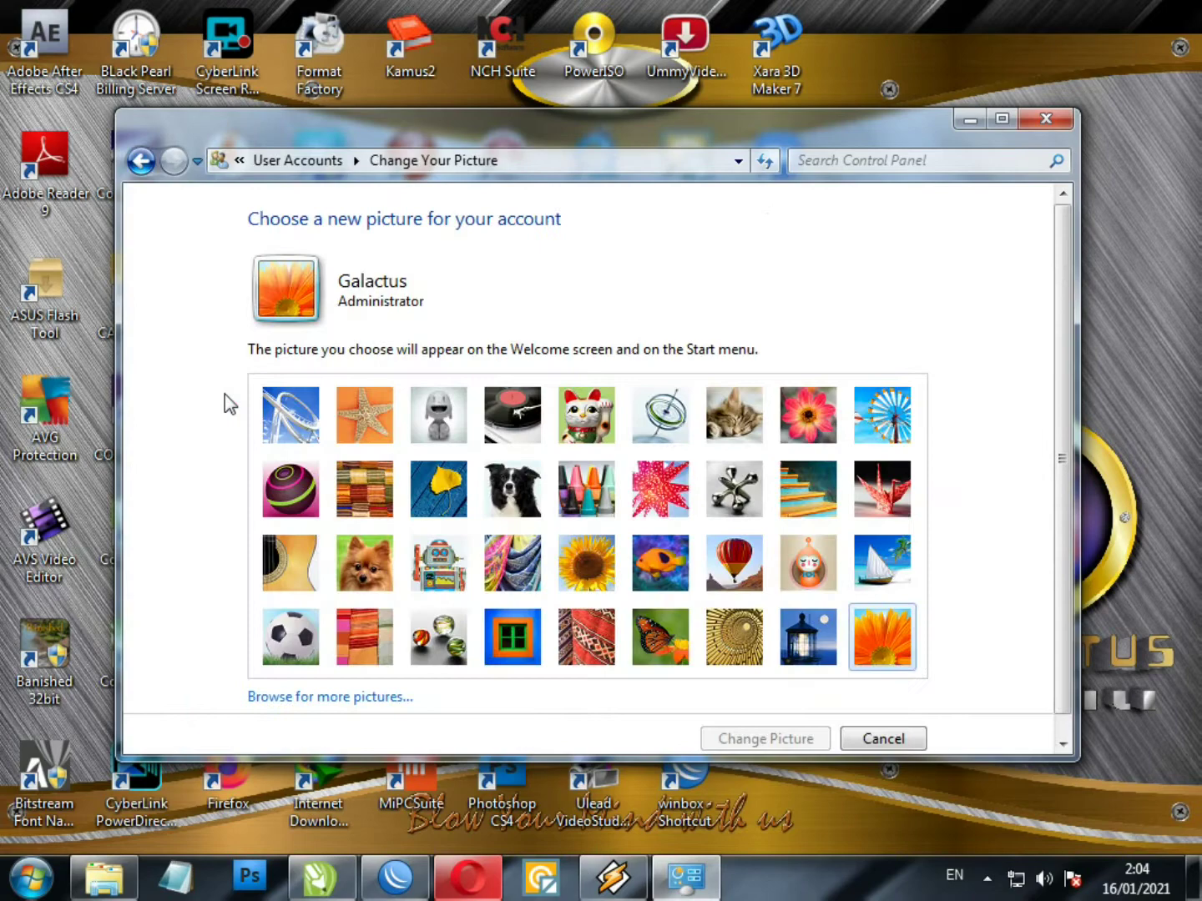
left_click(145, 163)
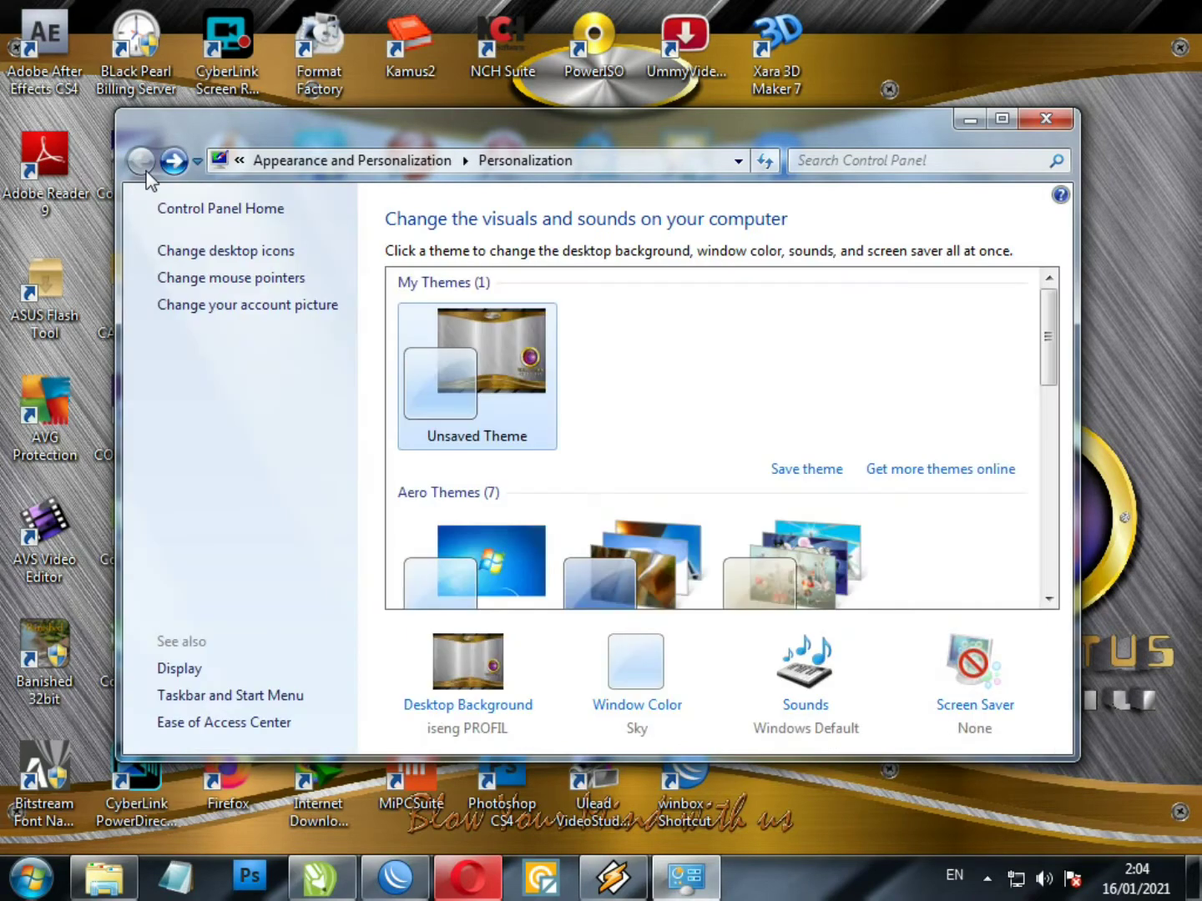
View the Display options for text and item size, return to Personalization, and close the window
left_click(177, 670)
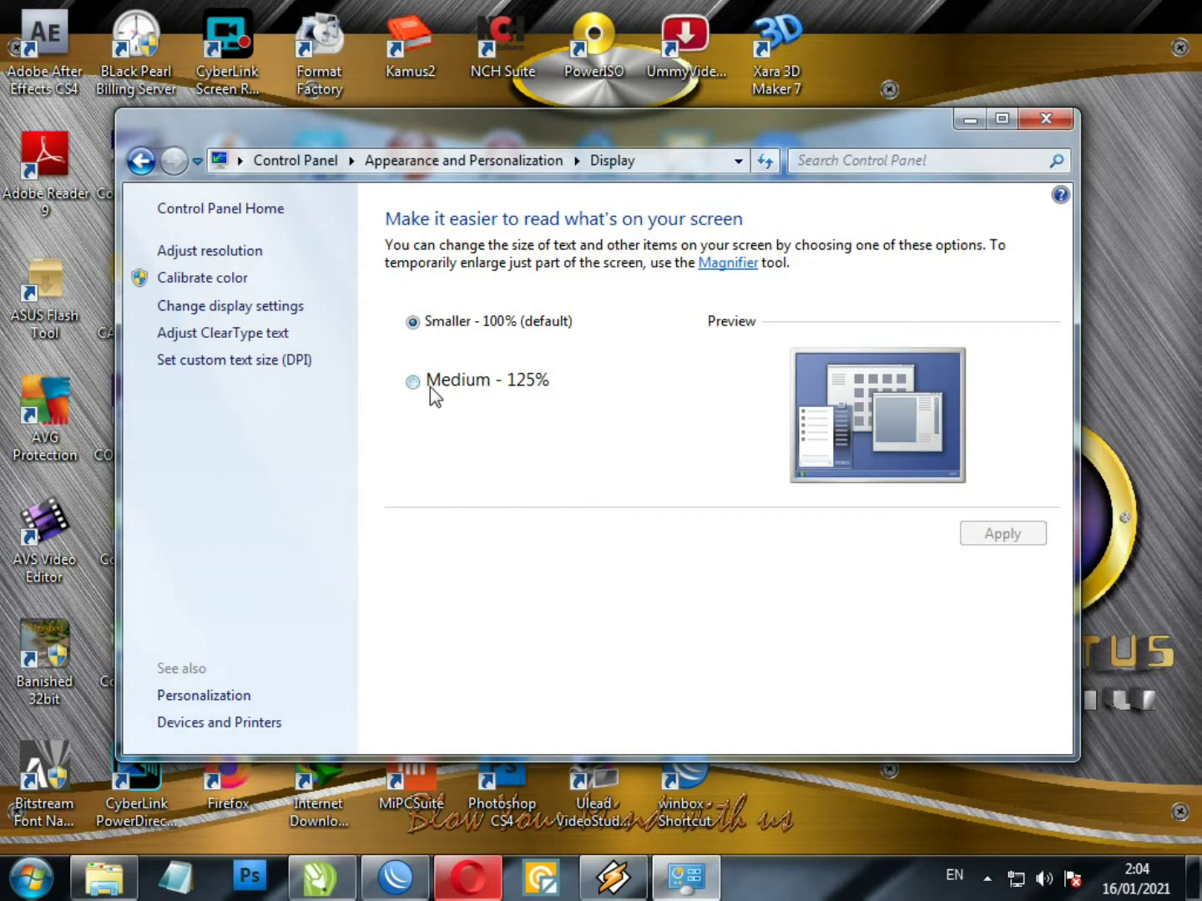
left_click(141, 161)
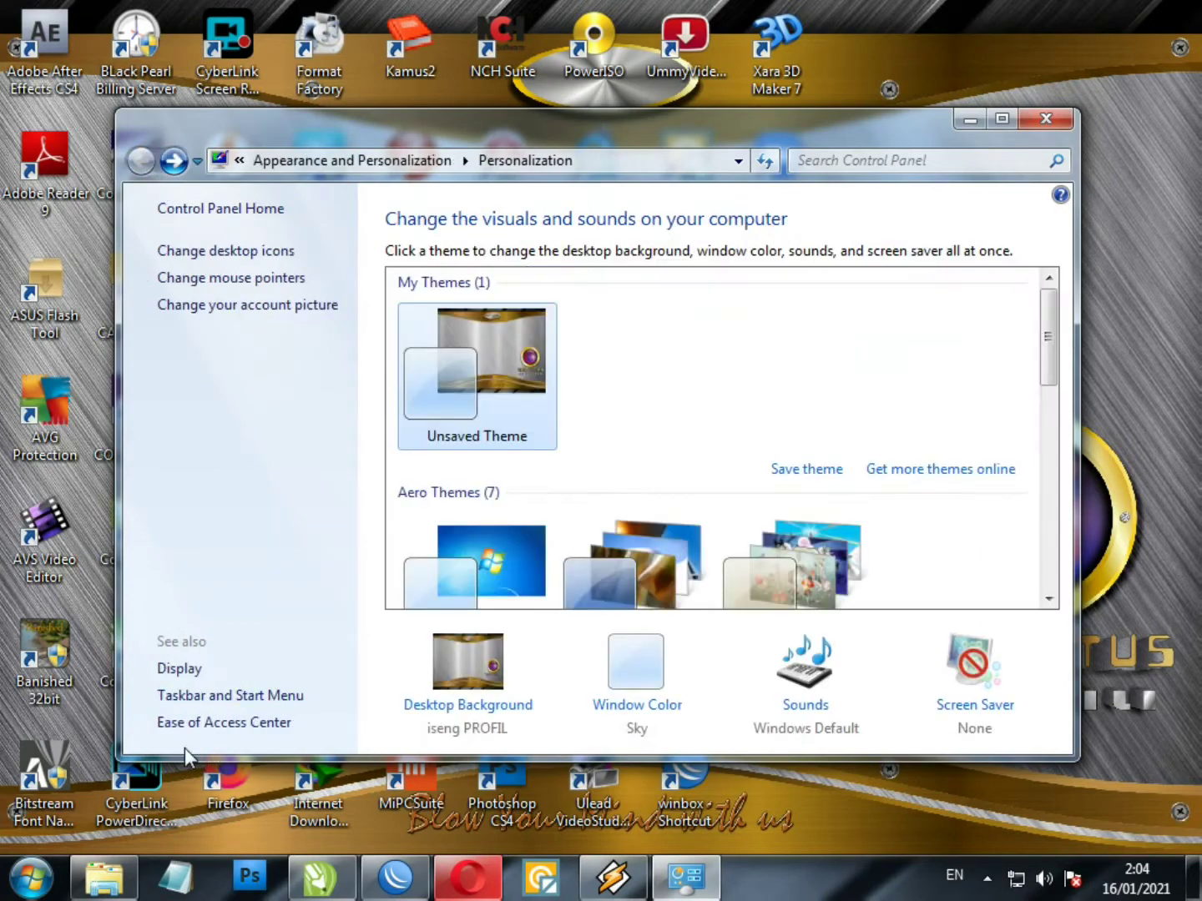
left_click(1044, 121)
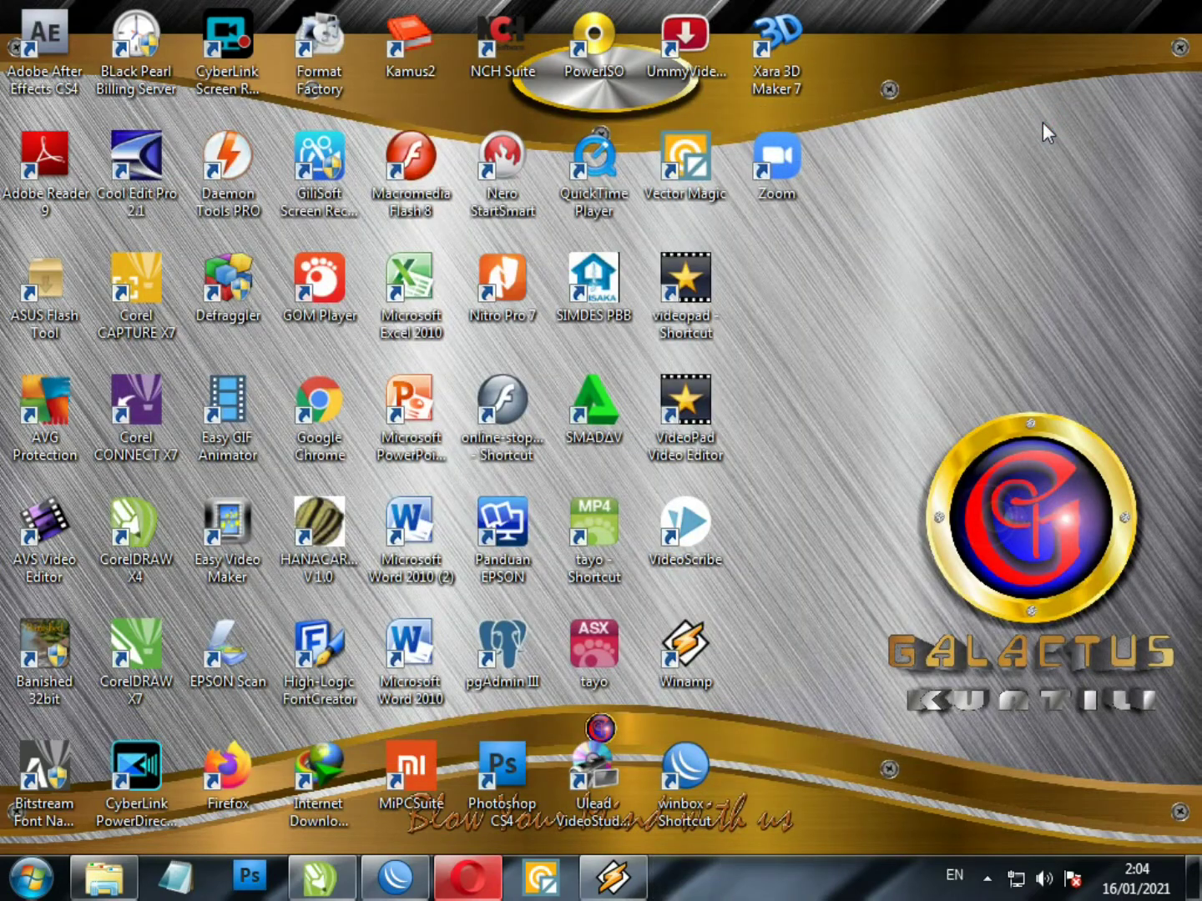